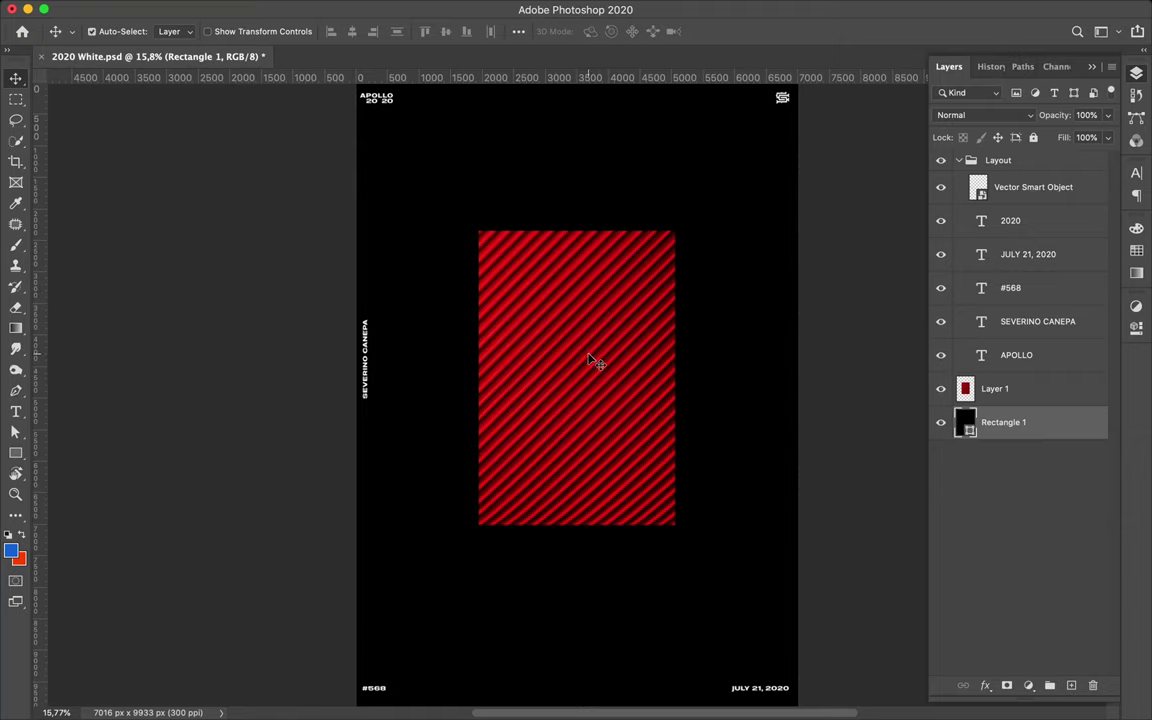
Step: Add a Gradient Map adjustment and give its left stop a dark red colour
click(1025, 666)
click(975, 360)
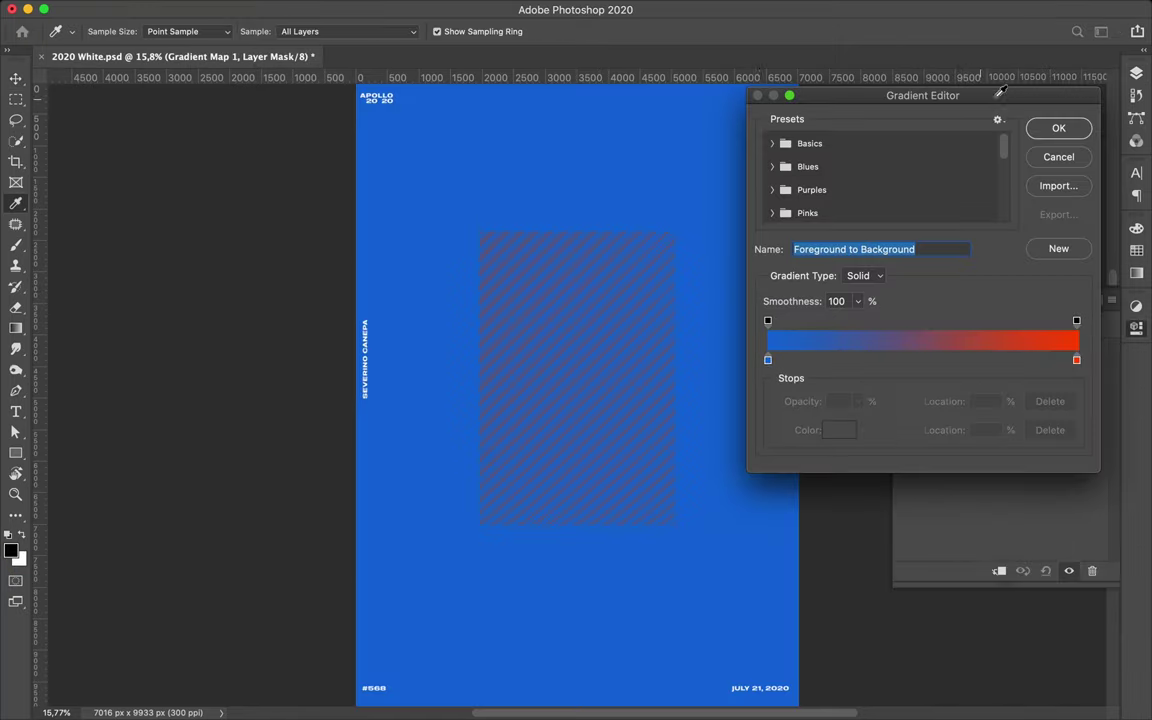
double_click(768, 362)
click(913, 519)
drag(955, 473, 960, 391)
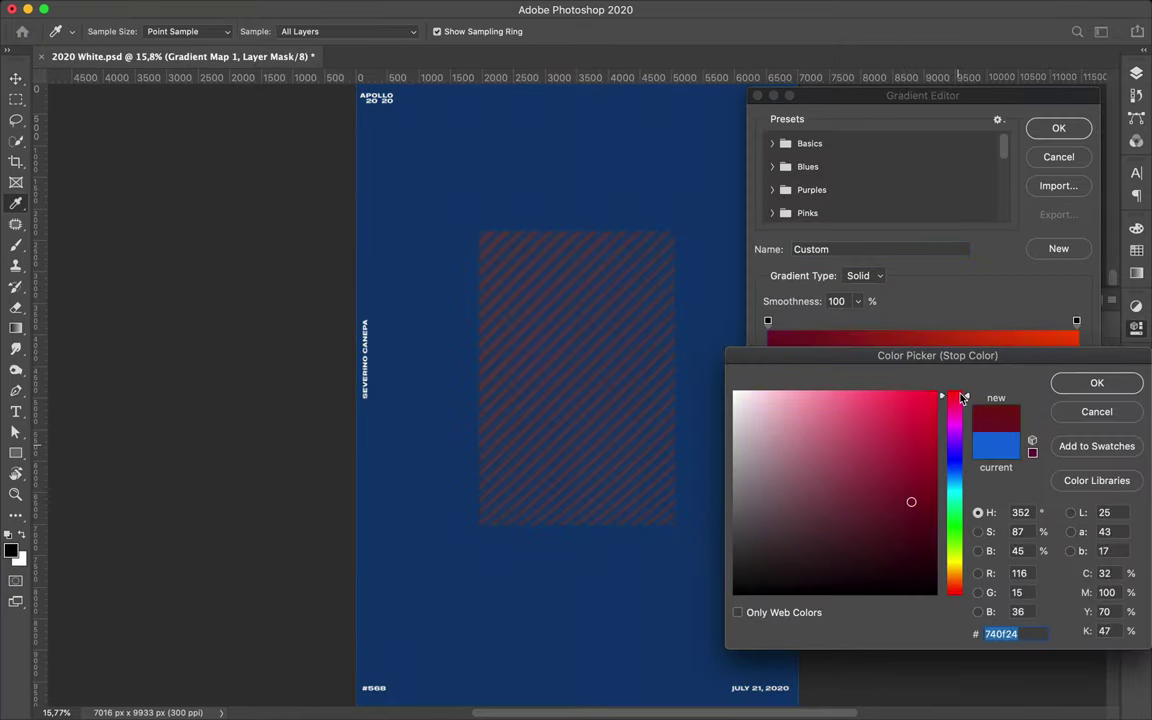
click(902, 527)
click(1097, 382)
Step: Recolour the gradient's right stop to a bright magenta
click(1076, 362)
double_click(1076, 362)
click(955, 424)
click(746, 404)
click(934, 393)
mouse_move(955, 432)
mouse_down()
mouse_move(945, 557)
mouse_move(955, 419)
mouse_up()
click(1097, 382)
Step: Change the left stop to deep red and the right stop to yellow
double_click(767, 320)
click(905, 431)
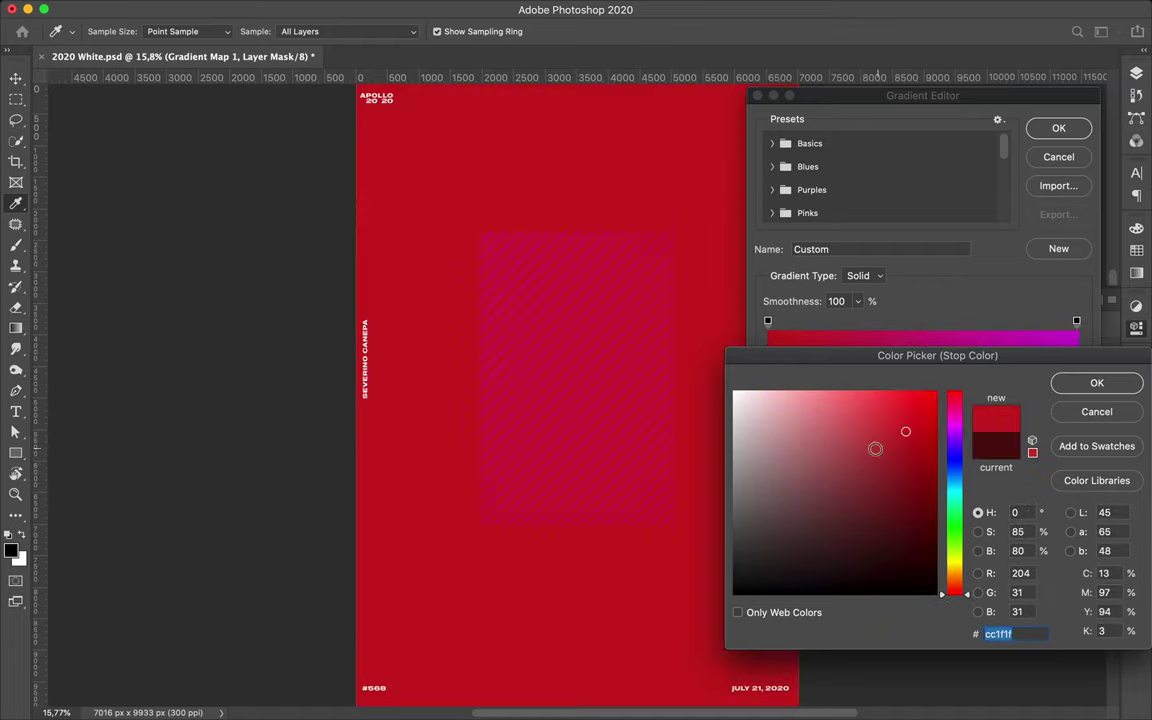
drag(905, 431, 884, 504)
click(1097, 382)
click(1076, 362)
double_click(1076, 360)
mouse_move(955, 432)
mouse_down()
mouse_move(955, 567)
mouse_move(955, 428)
mouse_move(966, 431)
mouse_move(913, 448)
mouse_move(906, 470)
mouse_up()
click(1097, 382)
Step: Set the left stop to magenta #b41eab, keep the right stop yellow #ffde00, and accept
double_click(767, 320)
click(896, 535)
click(903, 450)
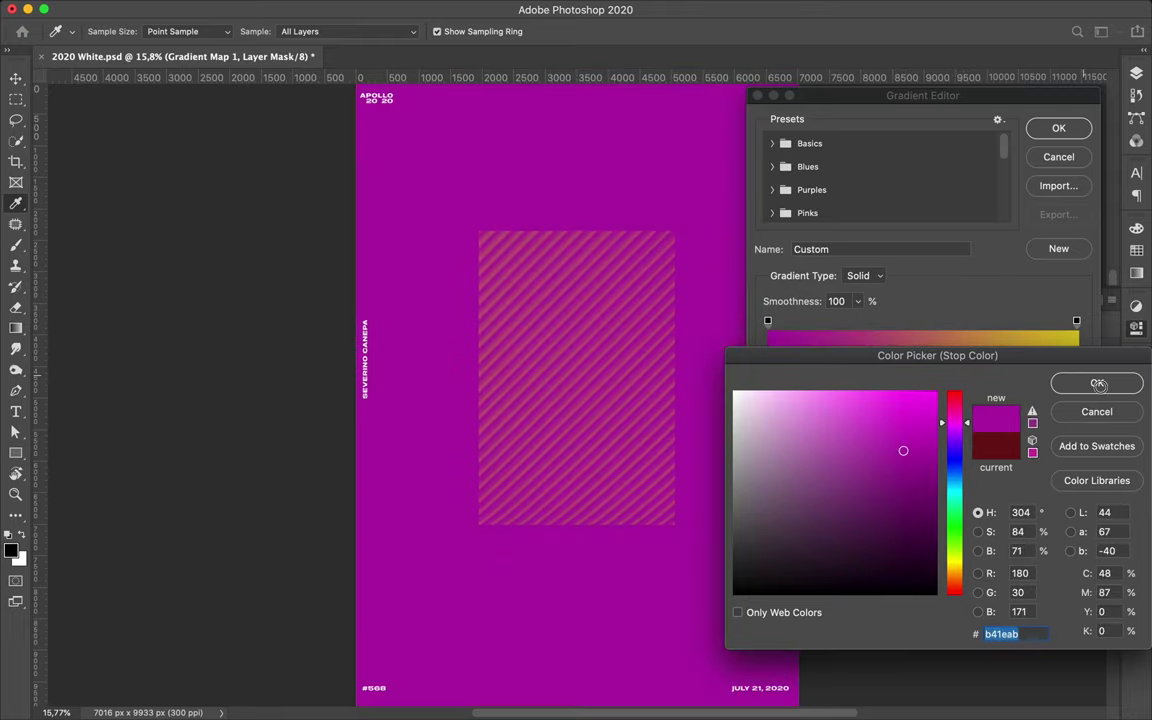
click(1082, 381)
double_click(1076, 359)
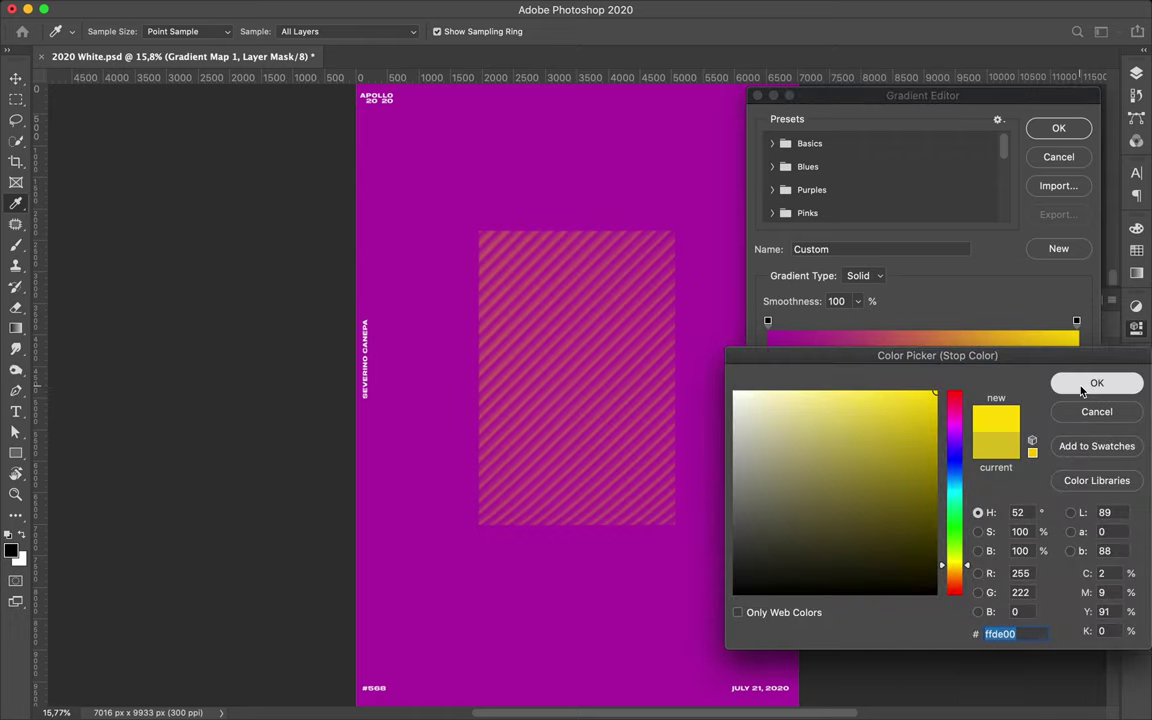
click(1093, 382)
click(1059, 130)
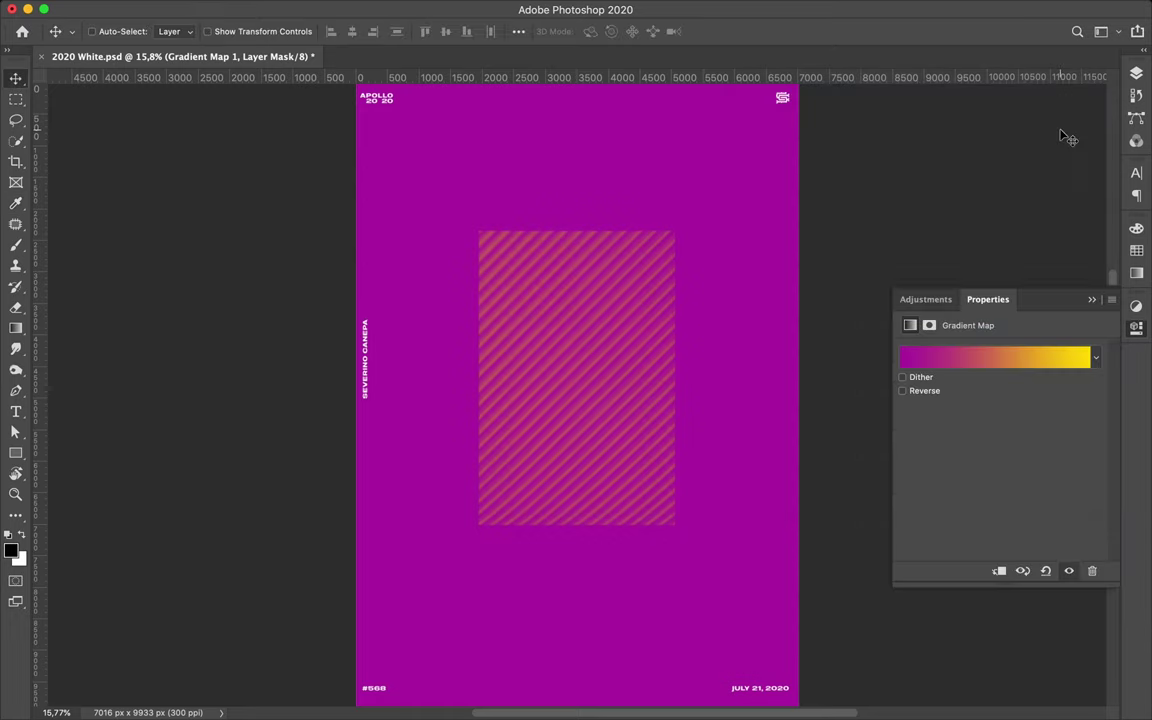
Step: Copy a polygonal-lasso triangle from striped Layer 1 and move it down-right below the rectangle
key(F7)
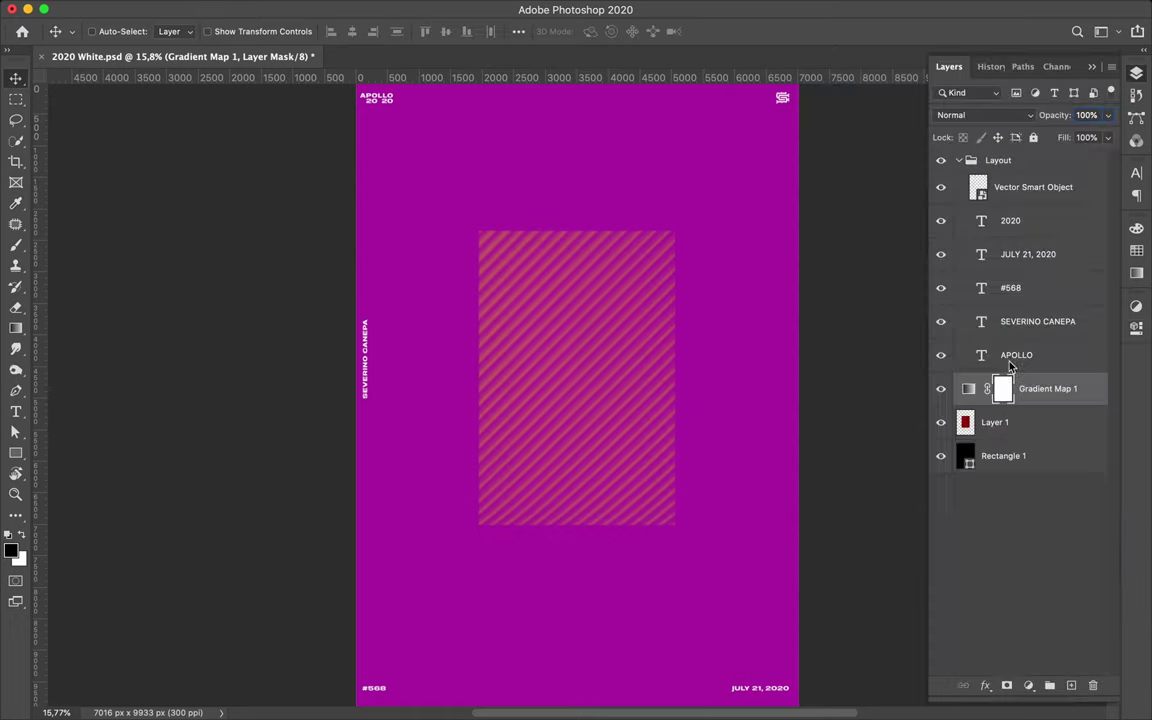
click(1006, 423)
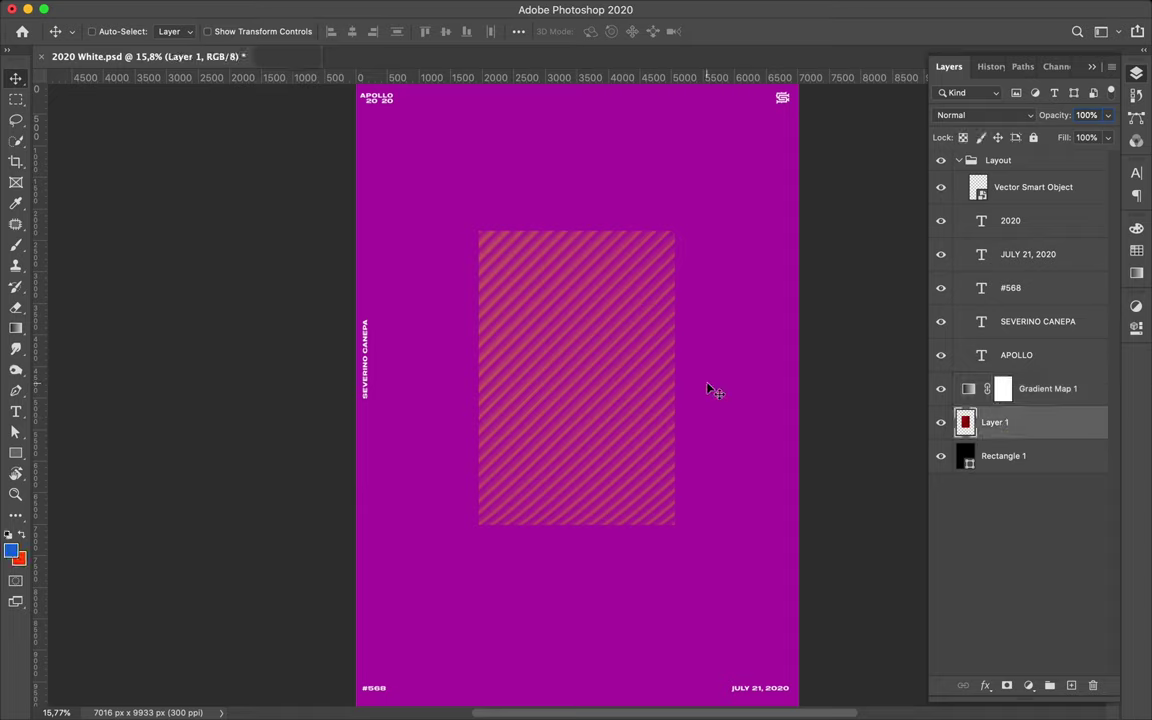
key(p)
right_click(18, 127)
click(78, 128)
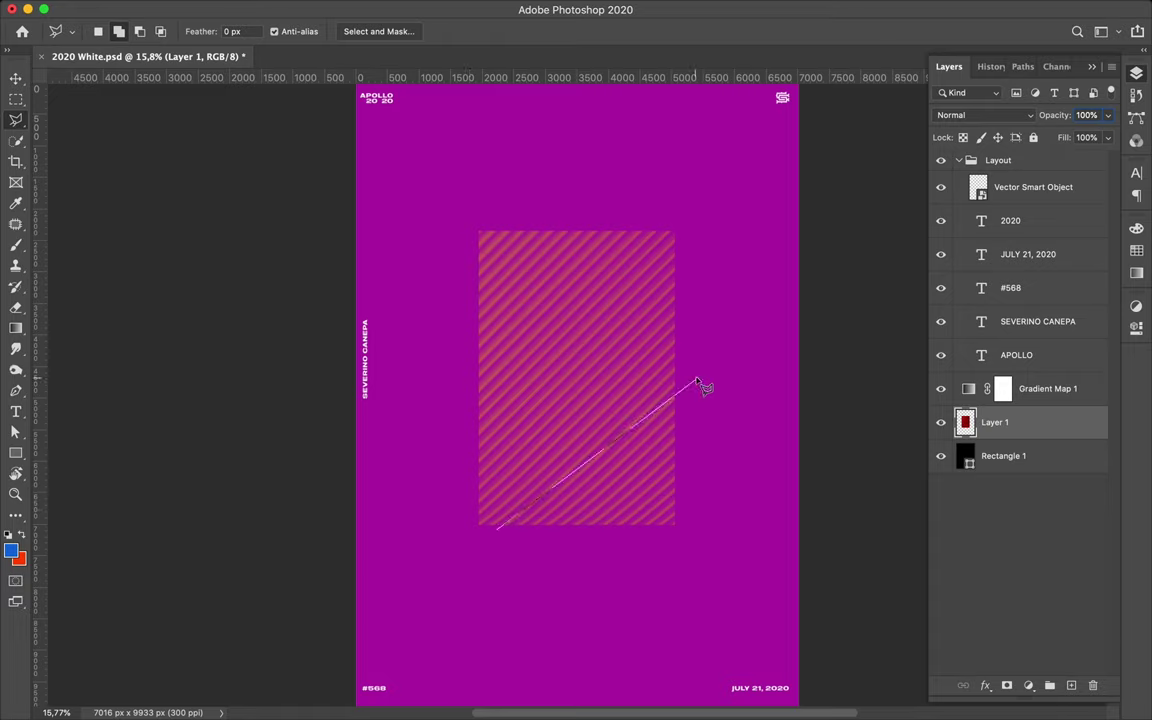
click(497, 538)
key(ctrl+j)
key(v)
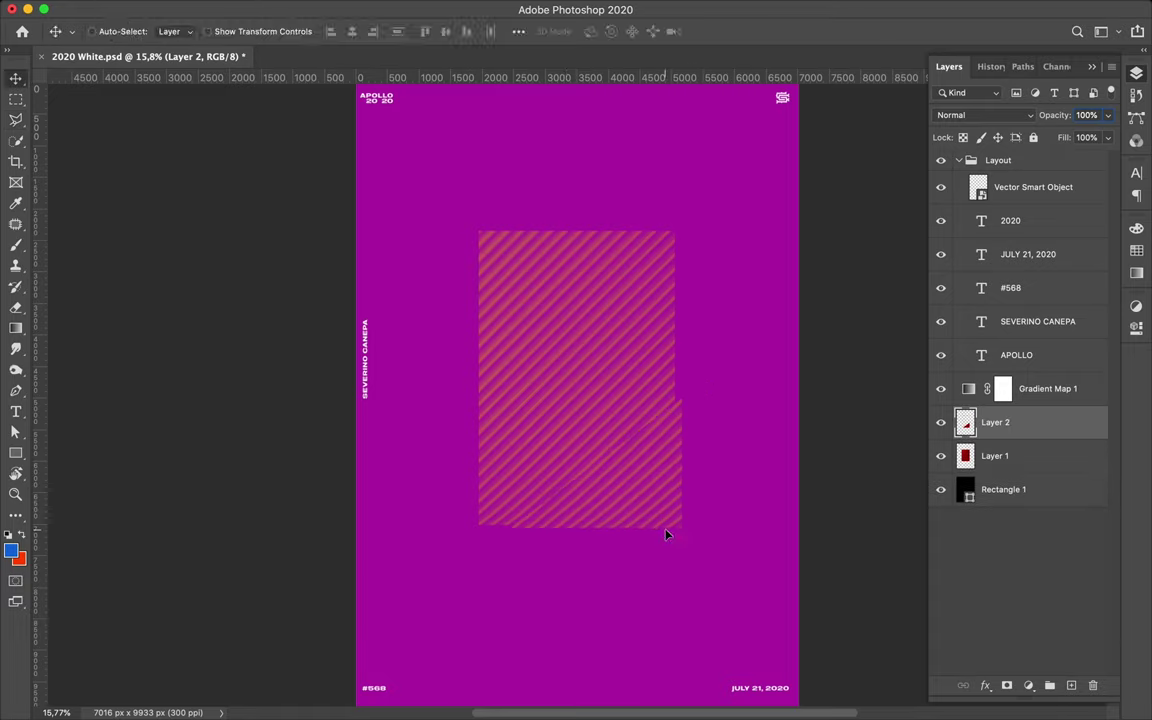
drag(634, 447, 656, 527)
Step: Add an empty layer and switch the background rectangle's fill to a gradient
key(ctrl+shift+alt+n)
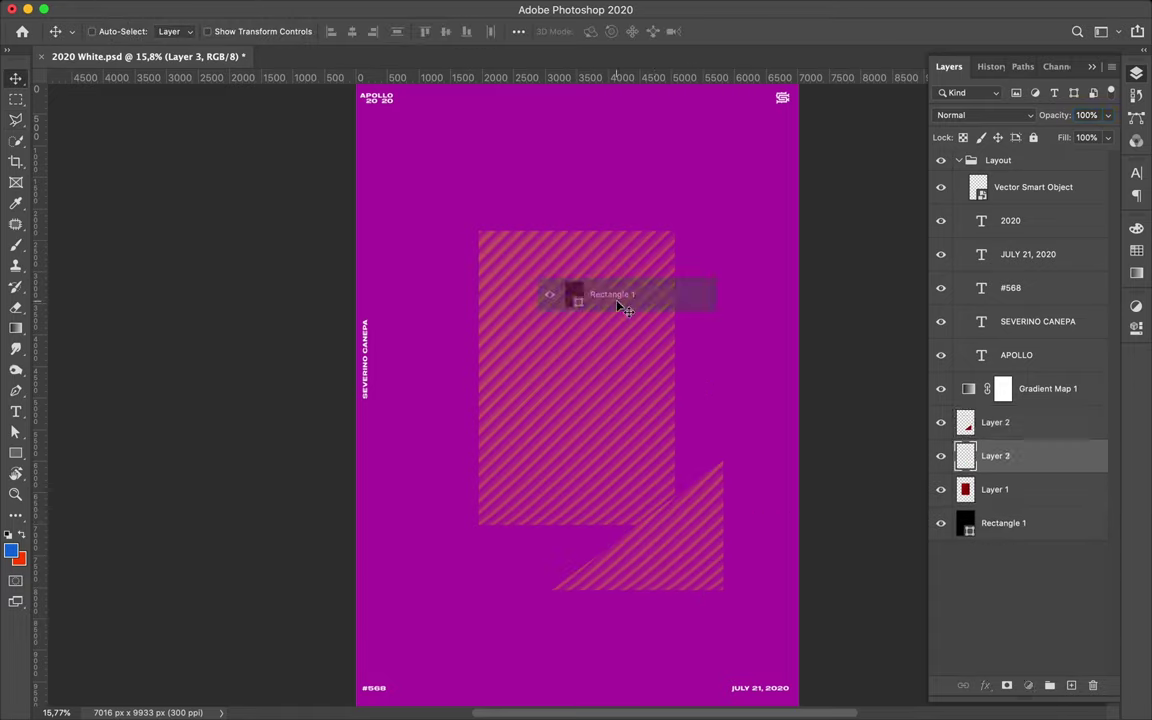
drag(620, 307, 661, 352)
click(694, 249)
key(a)
click(238, 31)
click(201, 63)
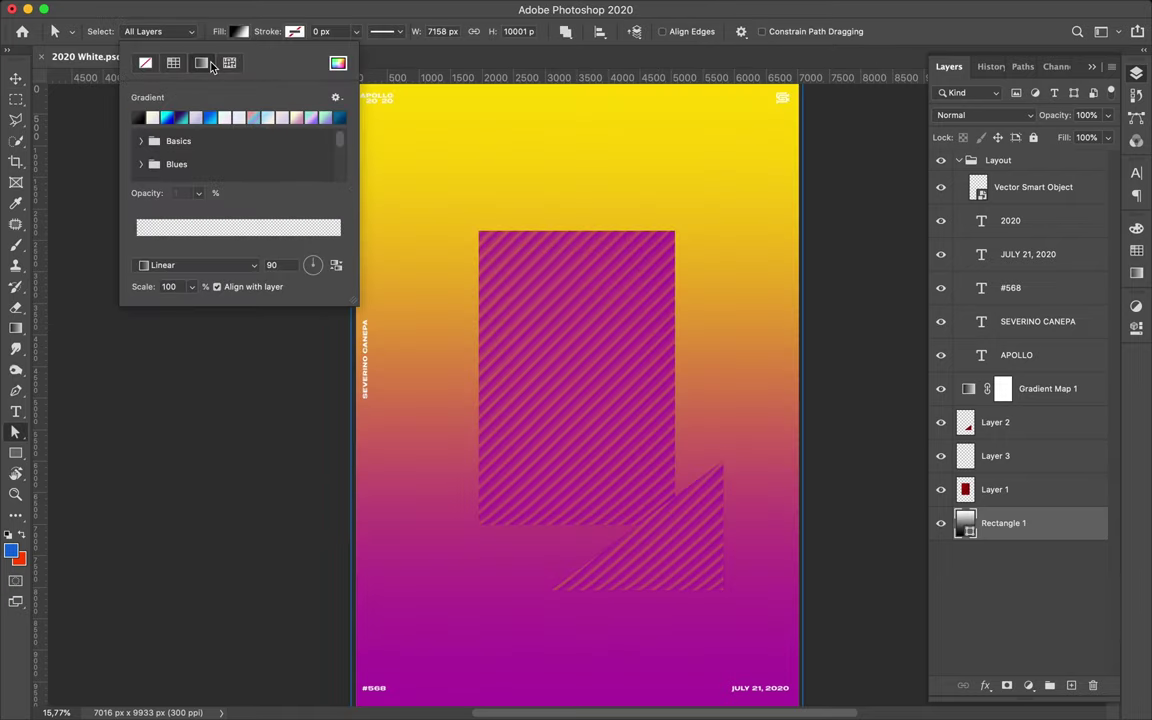
Step: Make the background fill a reversed Radial gradient with yellow at the centre
click(288, 435)
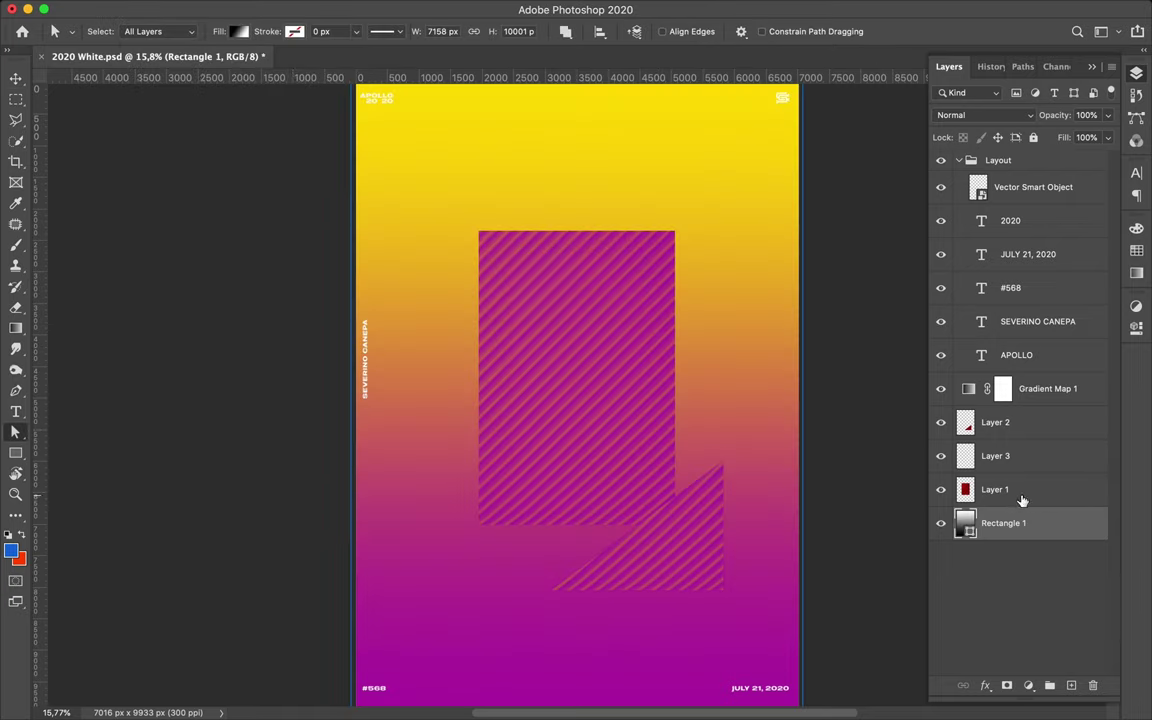
click(238, 31)
click(226, 265)
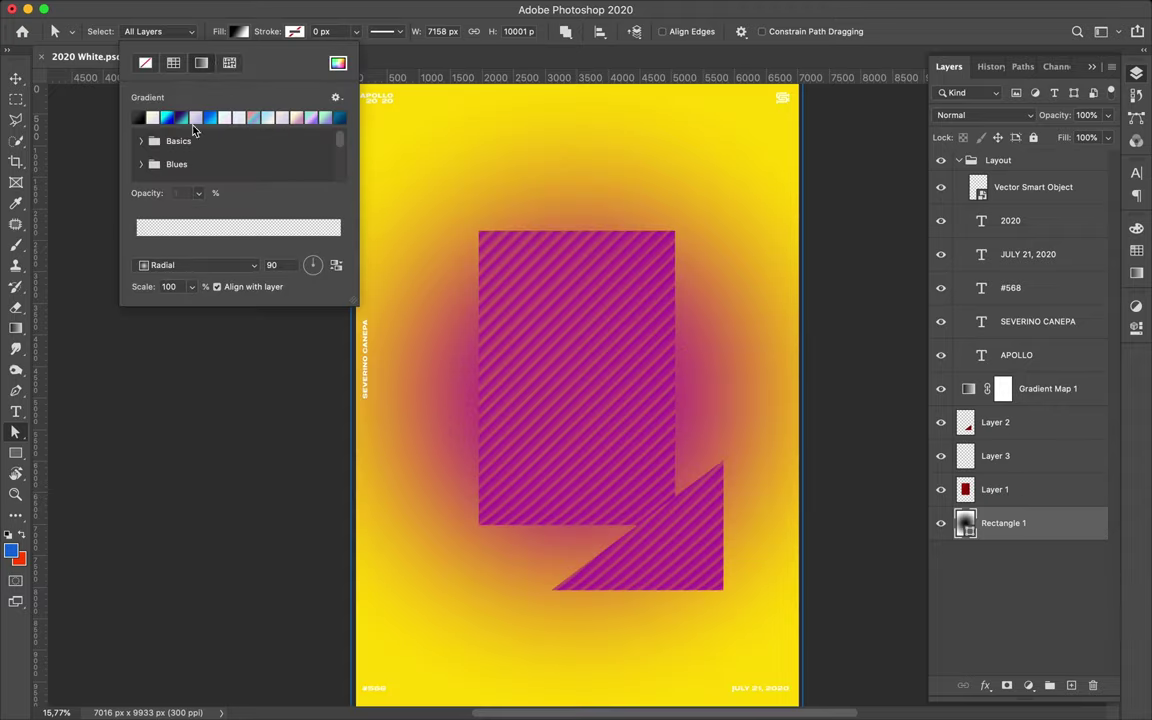
click(335, 265)
click(332, 400)
Step: Nudge the striped triangle down-right and load its outline as a selection on Layer 3
key(v)
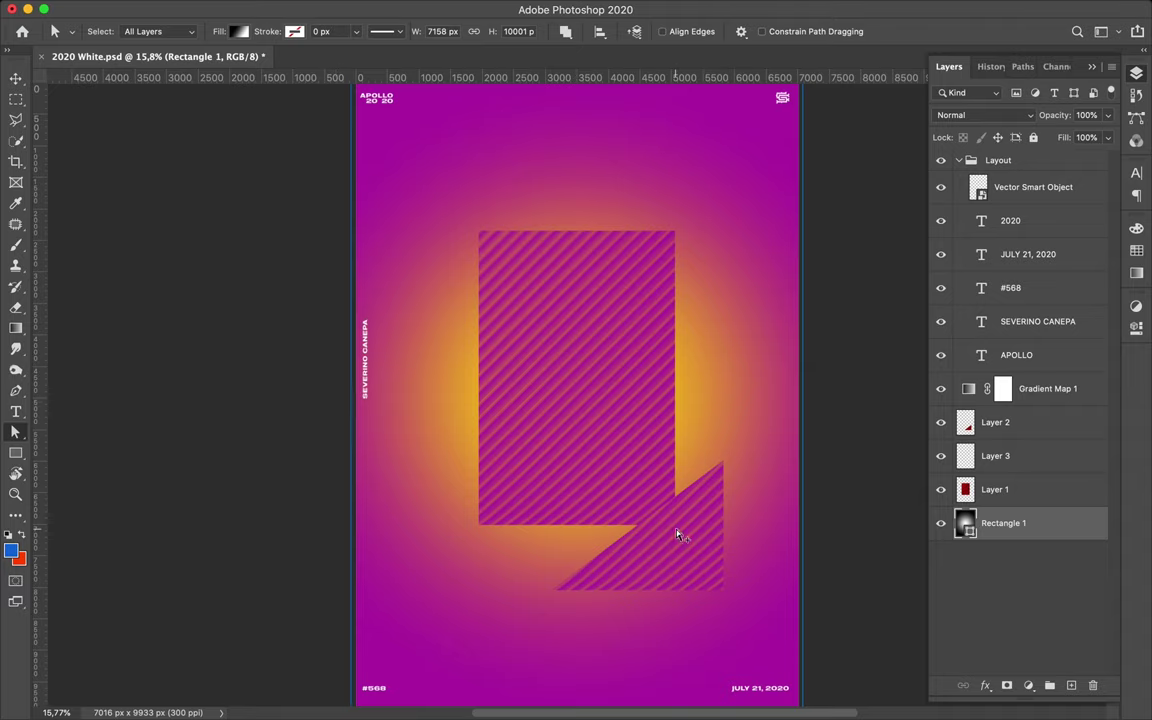
click(676, 535)
drag(676, 535, 684, 547)
ctrl+click(965, 422)
click(995, 455)
Step: Reset colours to black and white and apply a 7-pixel Gaussian Blur to Layer 3
key(b)
key(d)
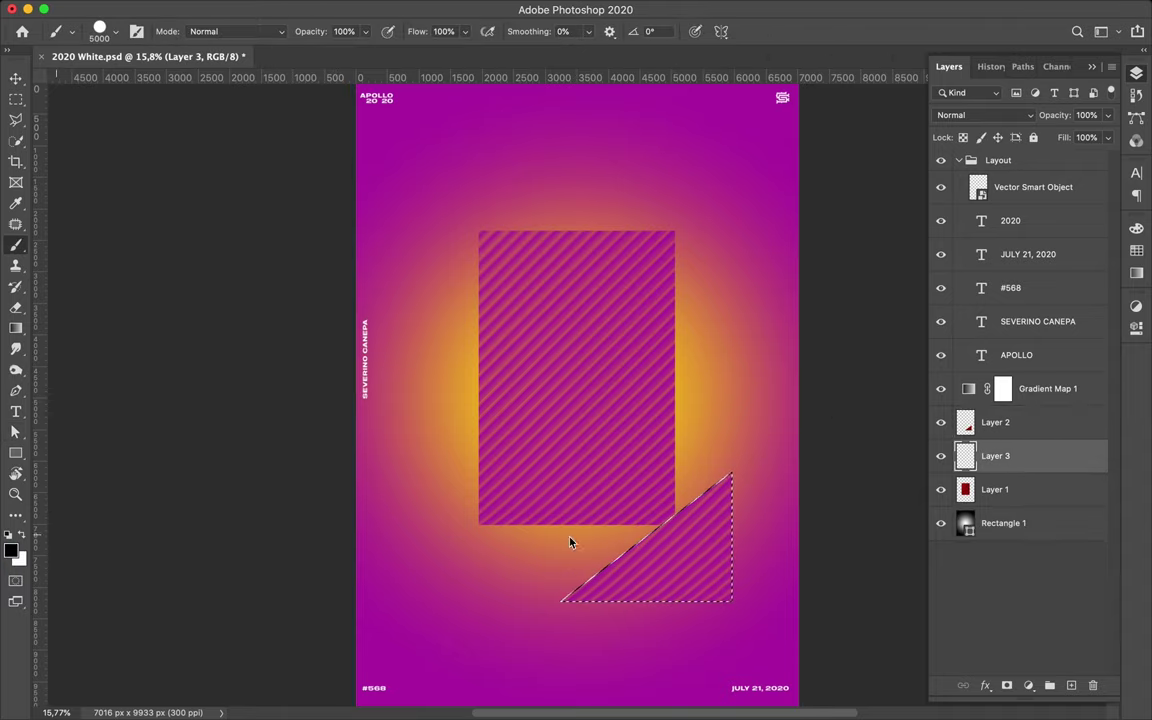
click(481, 8)
click(698, 262)
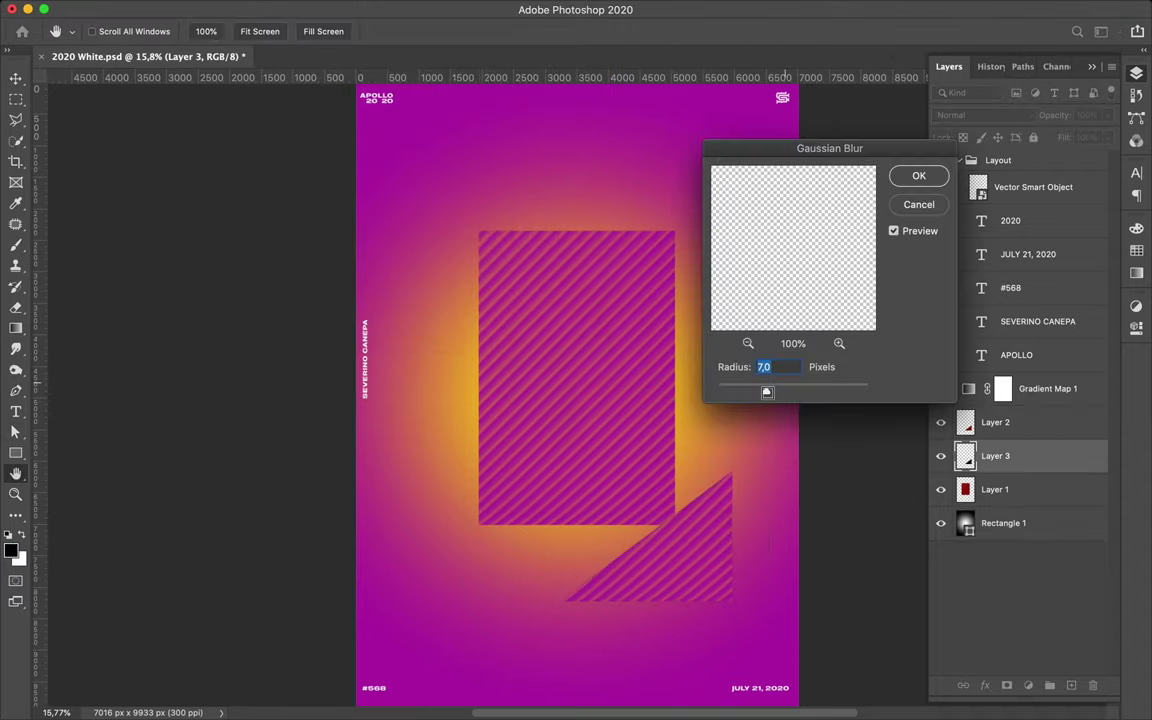
click(919, 175)
Step: Set Layer 3 to Darker Color blending, then delete it
key(m)
click(985, 115)
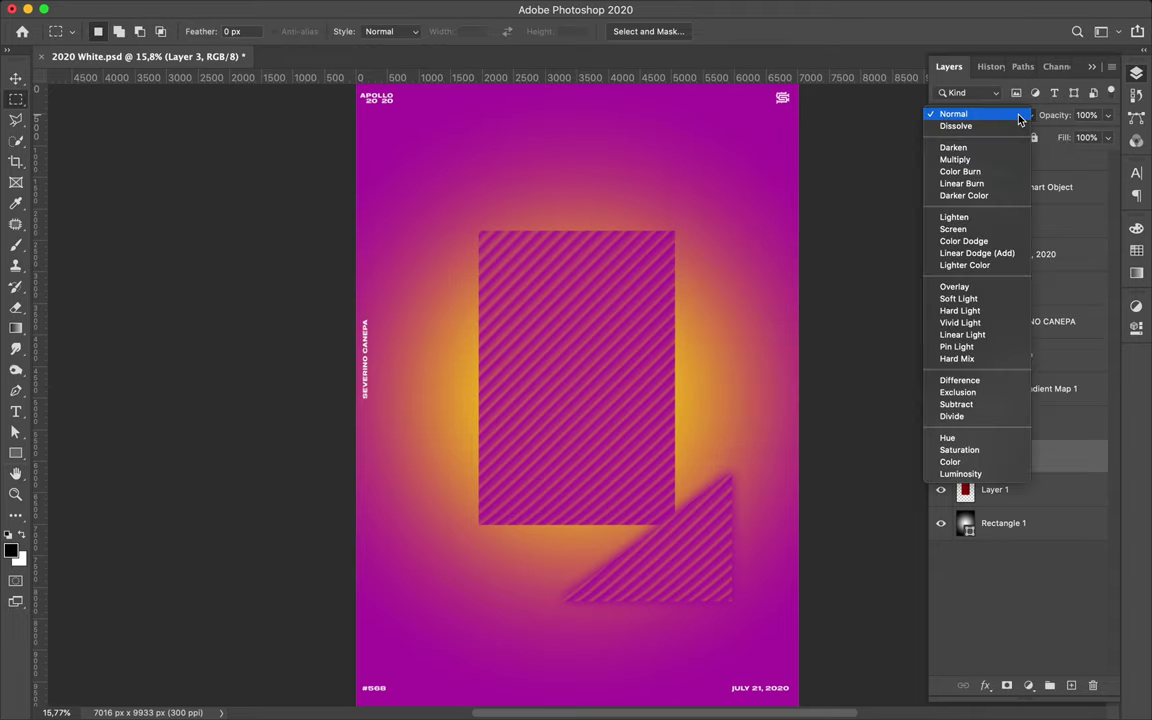
click(988, 196)
key(v)
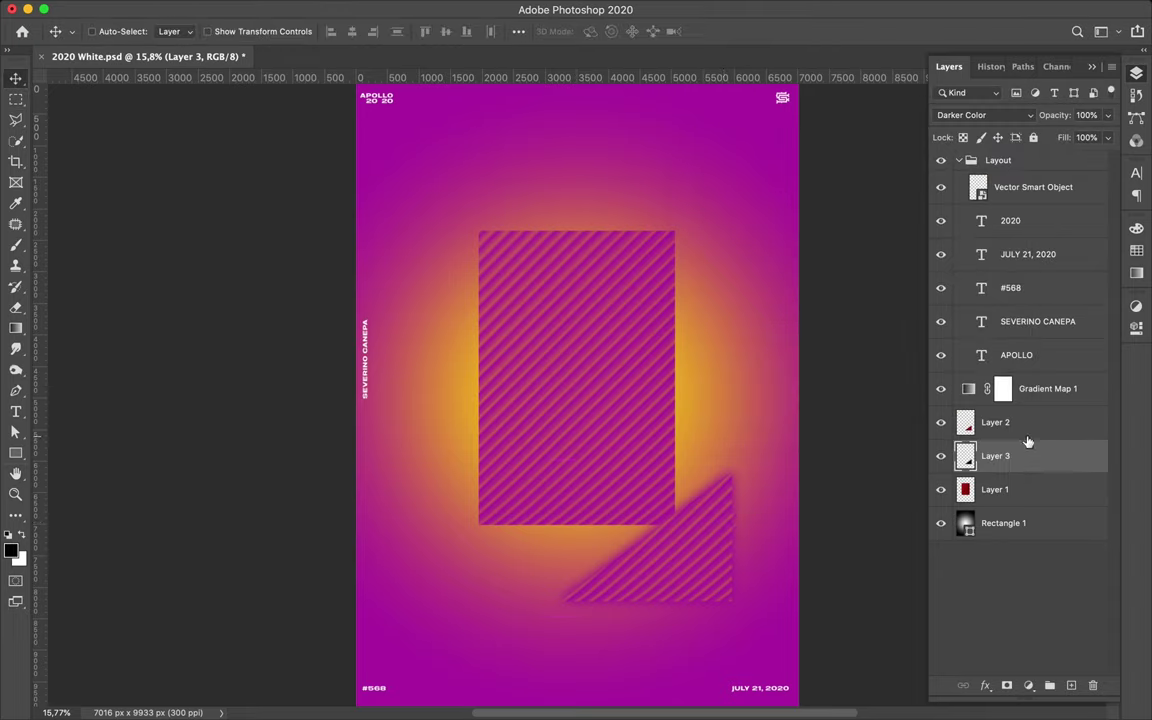
key(Delete)
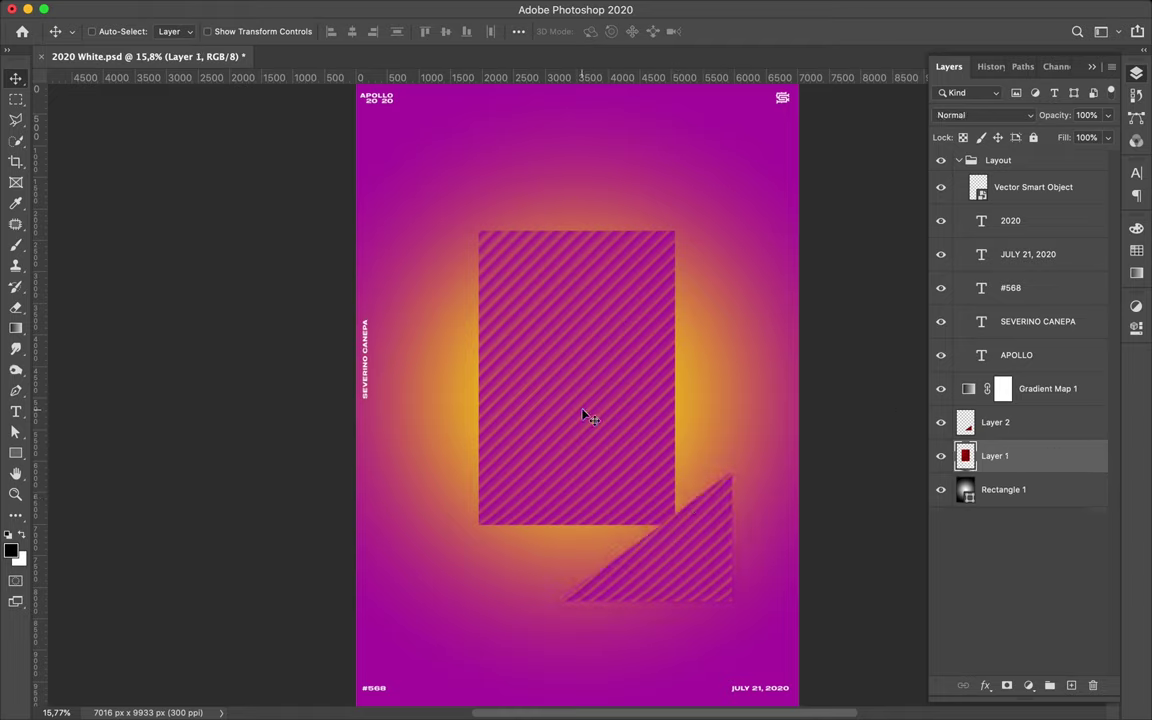
Step: Copy a lasso-selected triangle to a new layer and move it up-left
key(l)
double_click(707, 519)
key(ctrl+j)
key(v)
mouse_move(611, 435)
mouse_down()
mouse_move(565, 560)
mouse_move(486, 284)
mouse_up()
Step: Duplicate the triangle layer and flip and shrink the copy with Free Transform
key(ctrl+j)
key(ctrl+t)
mouse_move(643, 411)
mouse_down()
mouse_move(586, 252)
mouse_move(682, 233)
mouse_up()
key(Return)
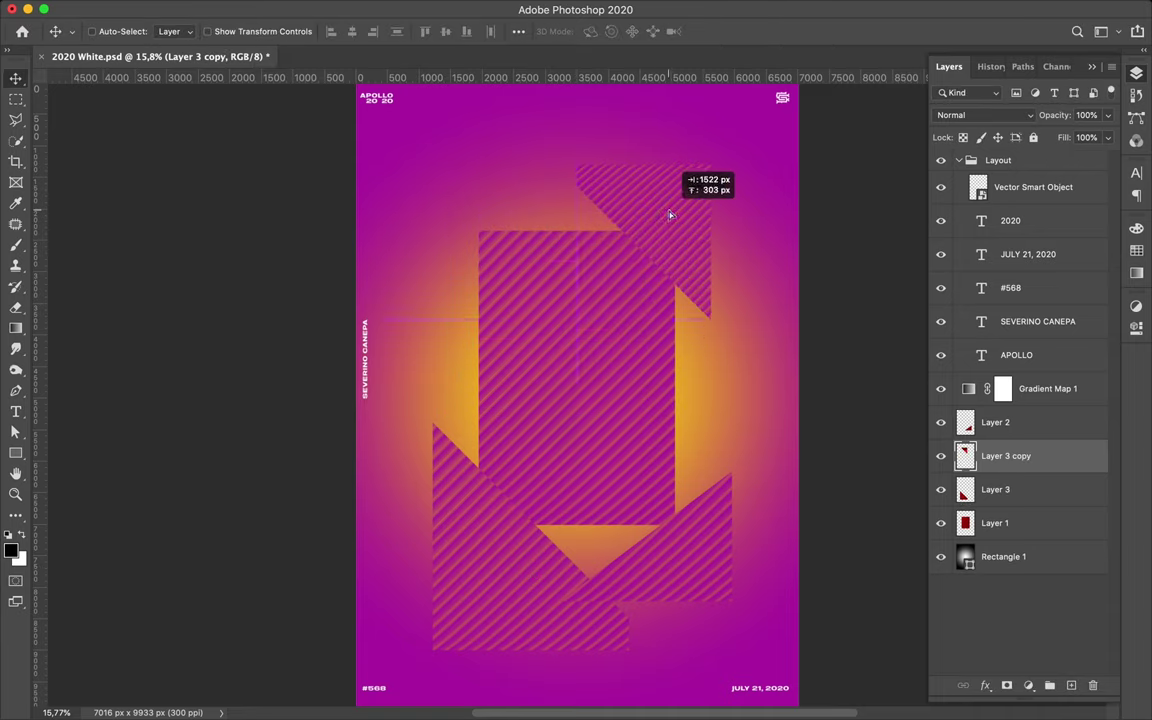
Step: Copy a lasso piece of the striped rectangle to its top left and shift the rectangle right
click(628, 326)
key(l)
click(607, 185)
click(450, 185)
click(448, 360)
double_click(452, 365)
key(ctrl+j)
key(v)
drag(452, 365, 458, 240)
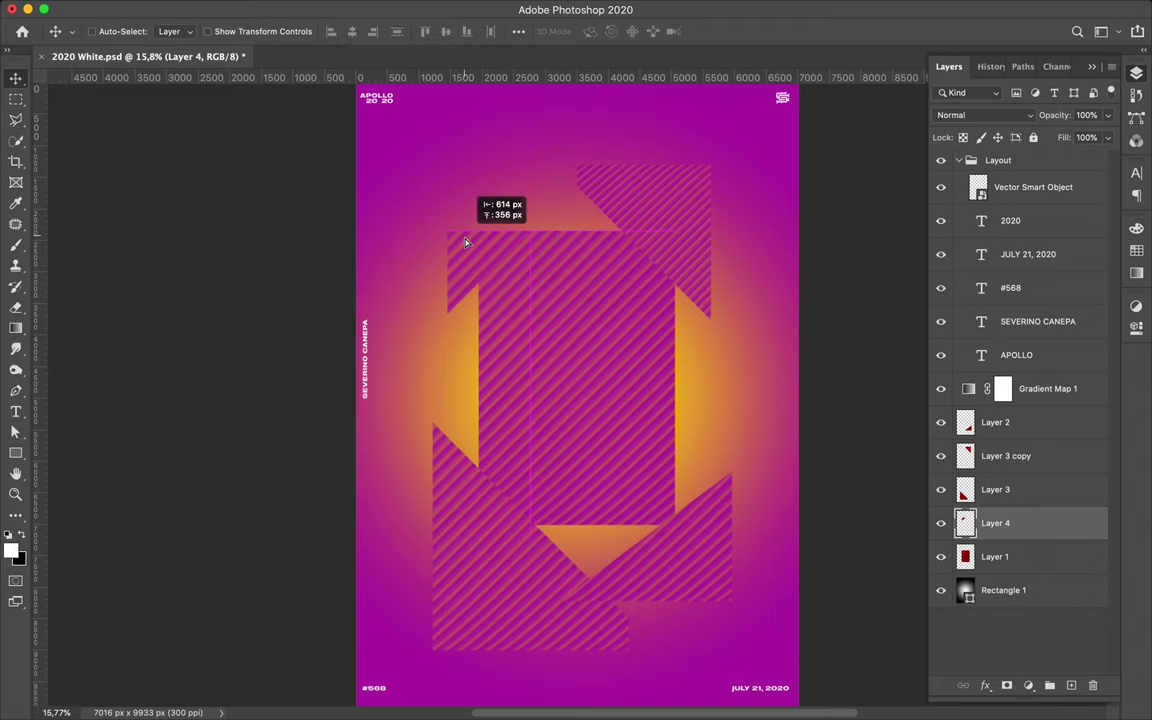
drag(531, 288, 730, 360)
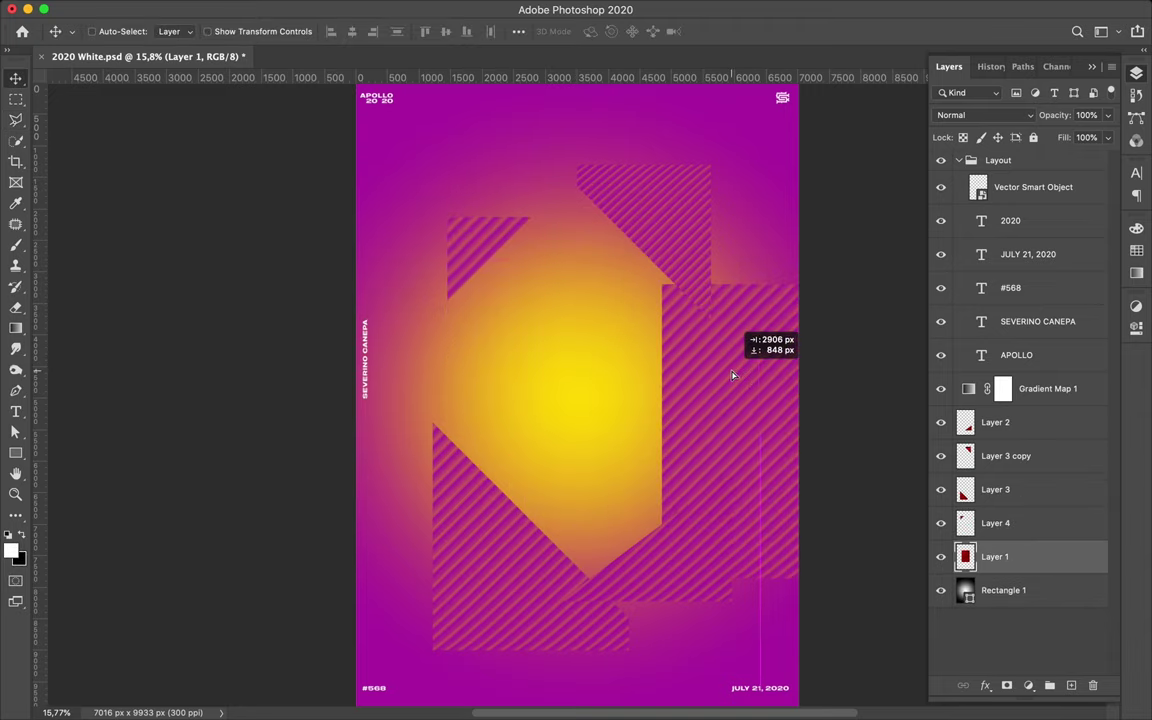
click(347, 260)
click(1071, 686)
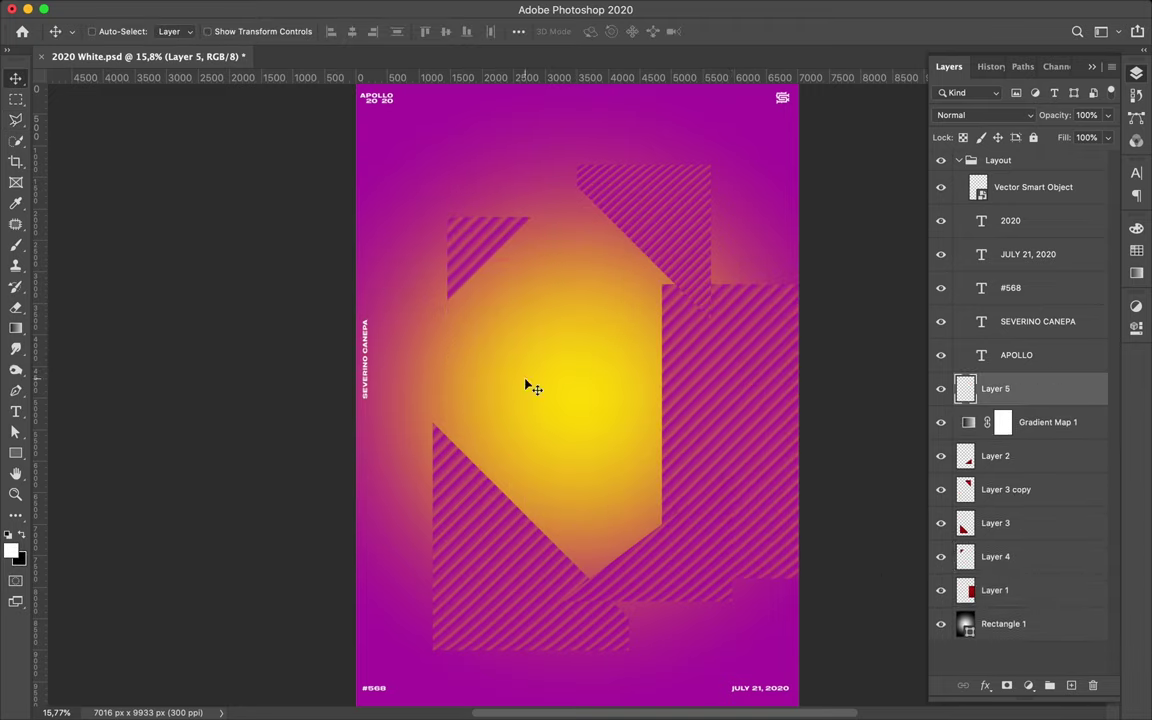
Step: Give the background rectangle a solid yellow fill and move the striped rectangle back toward centre
key(p)
click(1003, 623)
key(a)
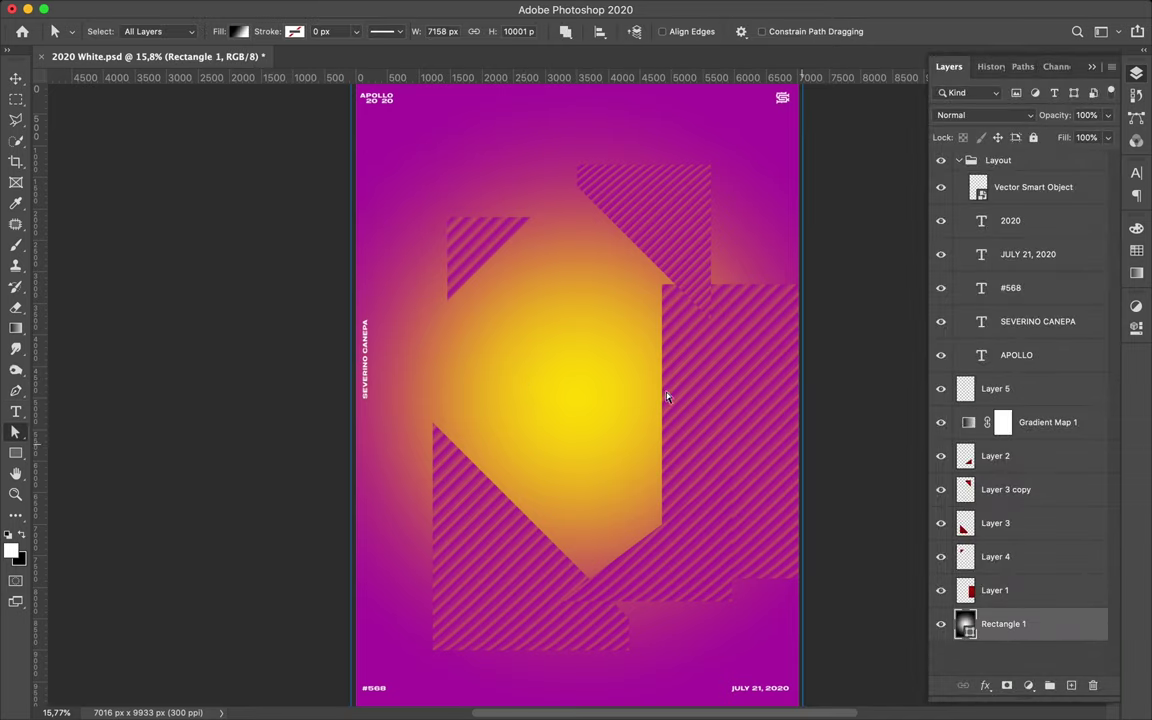
click(238, 31)
click(173, 62)
click(166, 117)
key(Escape)
key(v)
drag(620, 330, 565, 350)
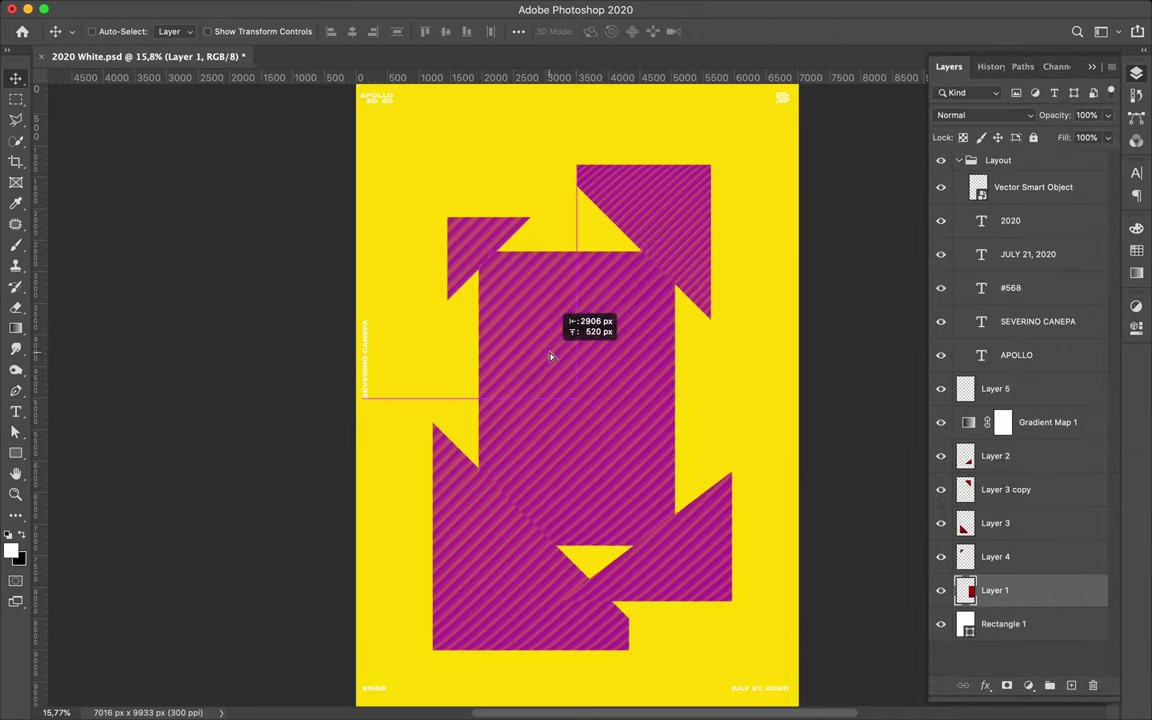
click(959, 161)
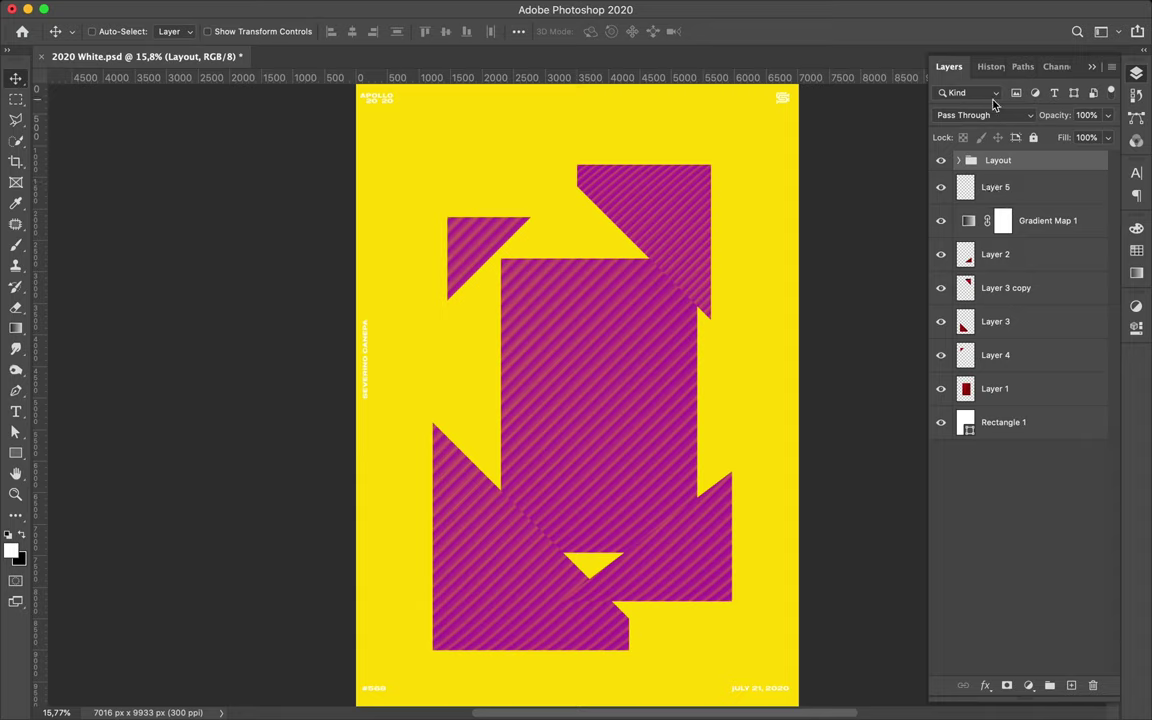
Step: Set the Layout group to Difference blending and add a PARALLEL text layer above Layer 1
click(1025, 115)
click(1005, 403)
click(615, 376)
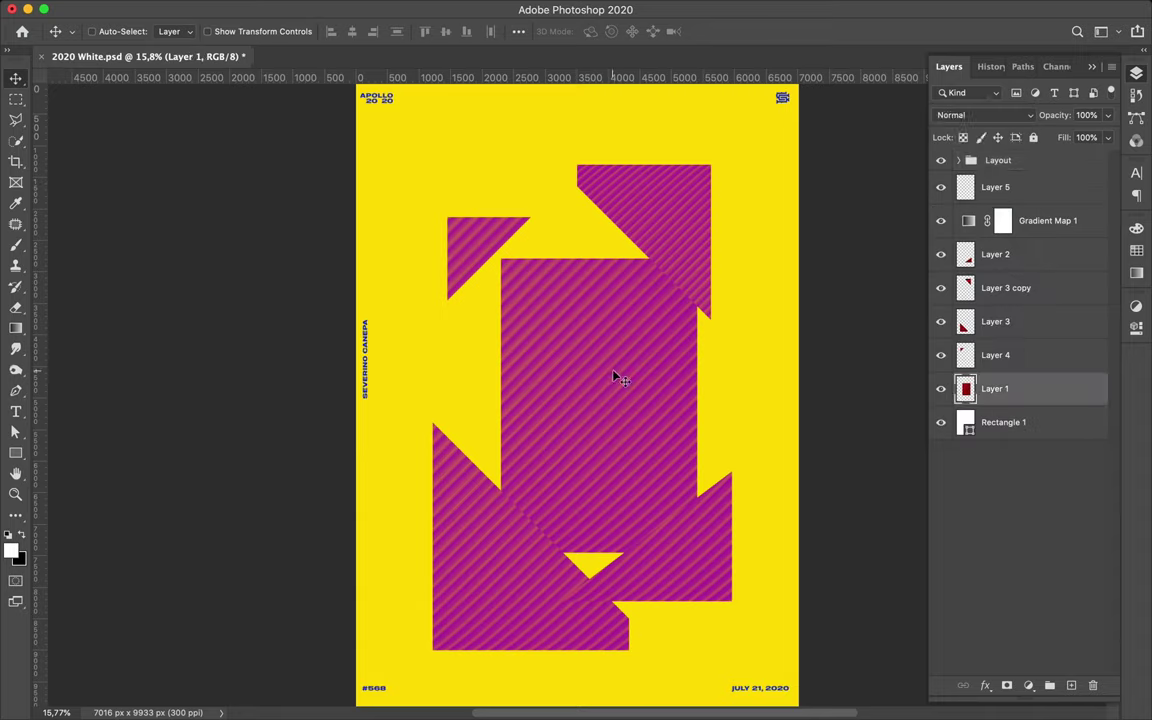
key(t)
click(618, 378)
text(PARALLEL)
key(ctrl+Return)
Step: Duplicate PARALLEL slightly lower, reword the copy as LINES, and sample the header's blue
drag(540, 378, 540, 438)
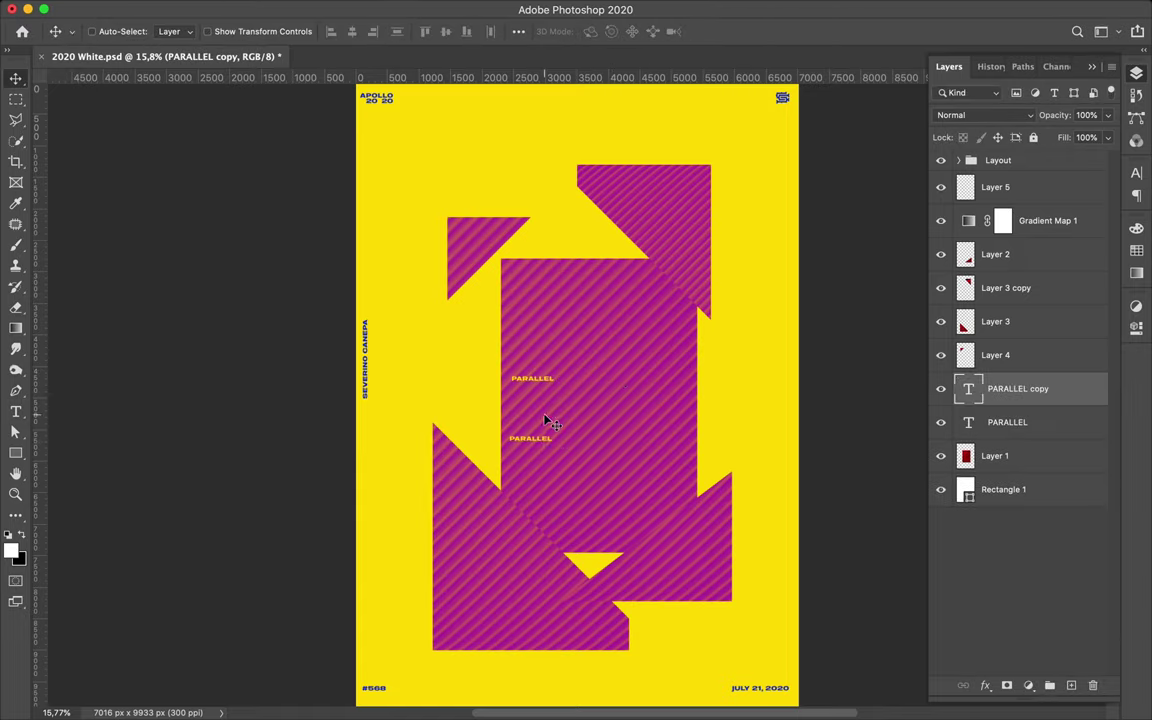
double_click(543, 438)
text(LINES)
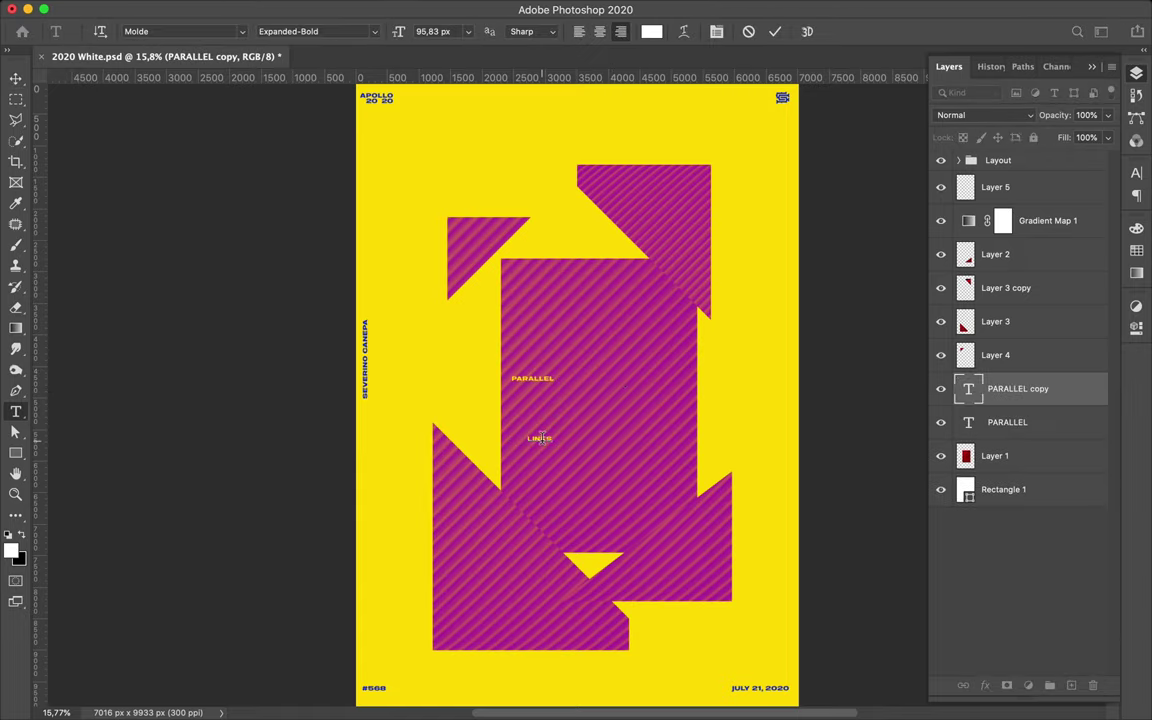
key(ctrl+Return)
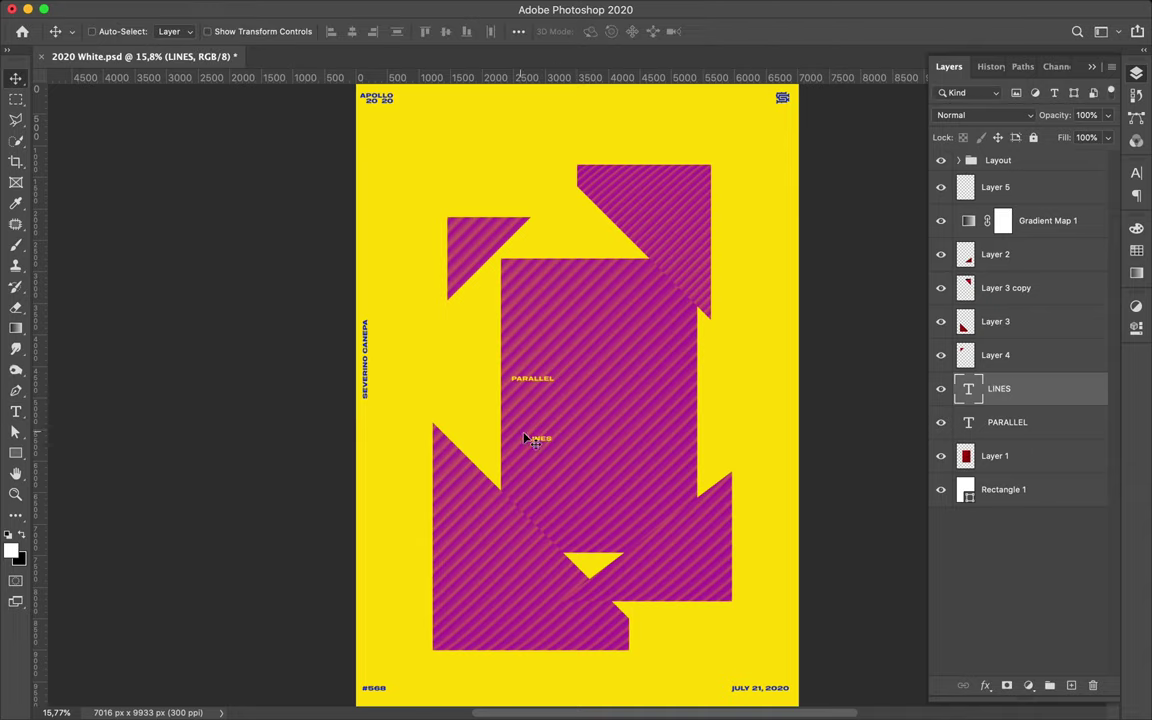
scroll(352, 365, up, 3)
key(i)
click(257, 295)
scroll(434, 267, down, 3)
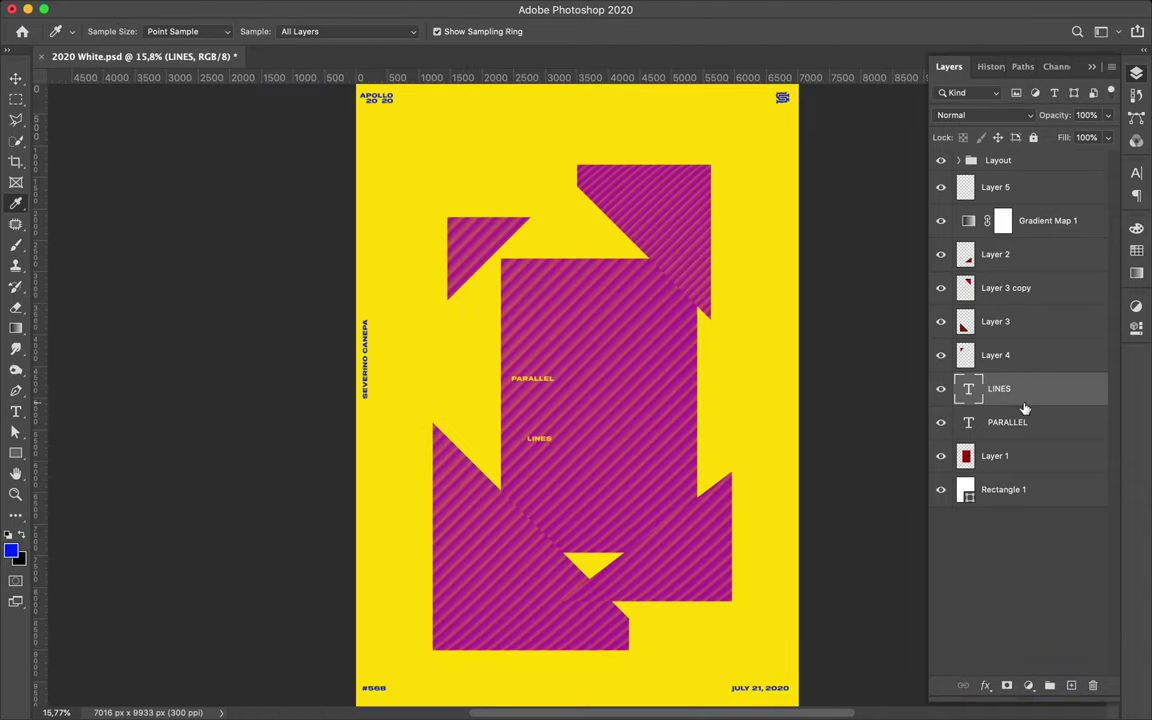
Step: Move PARALLEL and LINES above Gradient Map 1 and start rotating PARALLEL to -15°
shift+click(1025, 410)
drag(1025, 403, 1036, 206)
click(1100, 254)
key(ctrl+t)
drag(565, 365, 553, 322)
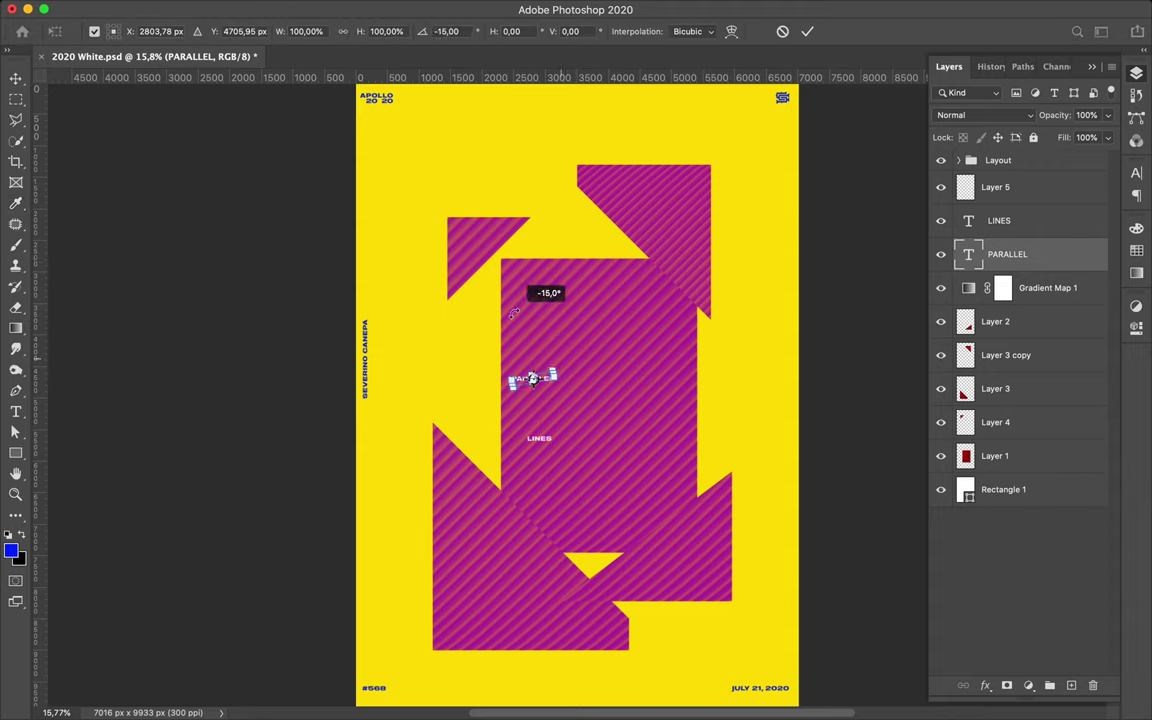
Step: Commit PARALLEL at -45° and scale it up into a large diagonal word
key(Return)
key(ctrl+t)
drag(550, 361, 761, 149)
key(Return)
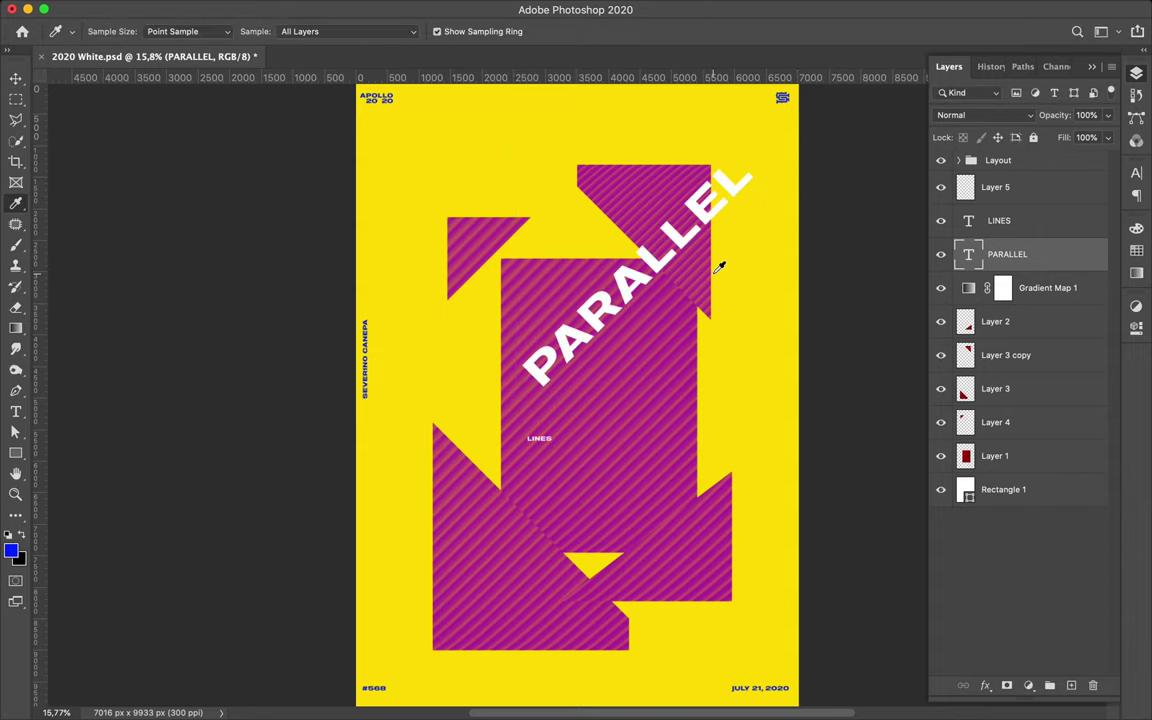
key(v)
Step: Select all the PARALLEL lettering and change its font size in the character settings
click(1000, 220)
double_click(968, 254)
click(1136, 173)
click(980, 217)
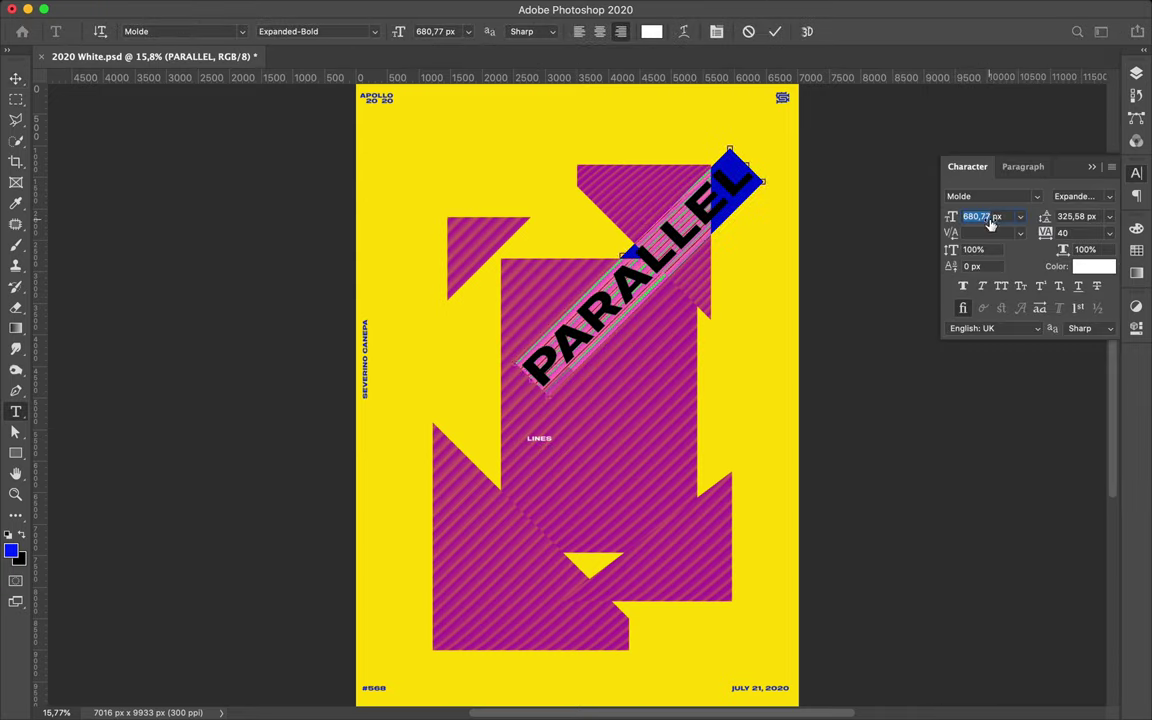
key(ctrl+Return)
Step: Enlarge LINES to 680.77 px, rotate it diagonally and place it beside PARALLEL
ctrl+click(539, 438)
key(Return)
key(ctrl+t)
drag(540, 432, 666, 432)
drag(485, 384, 577, 316)
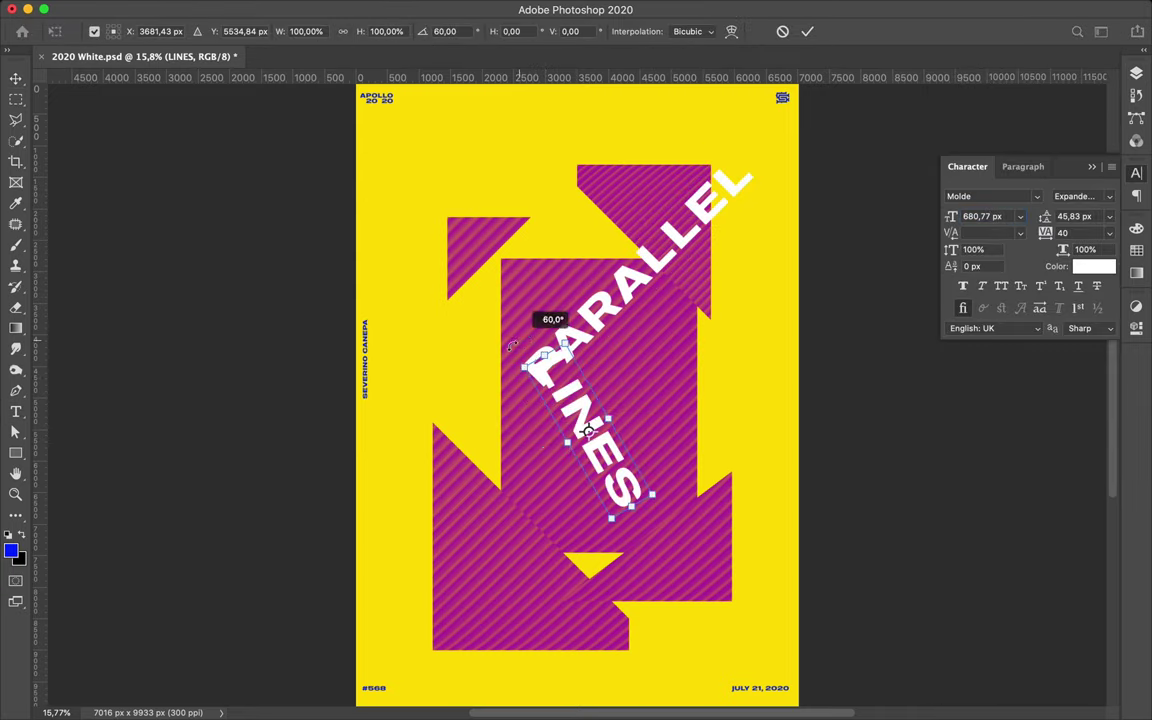
key(Return)
drag(590, 430, 700, 355)
Step: Alt-drag a copy of PARALLEL to the lower left and rotate it the other way
ctrl+click(593, 320)
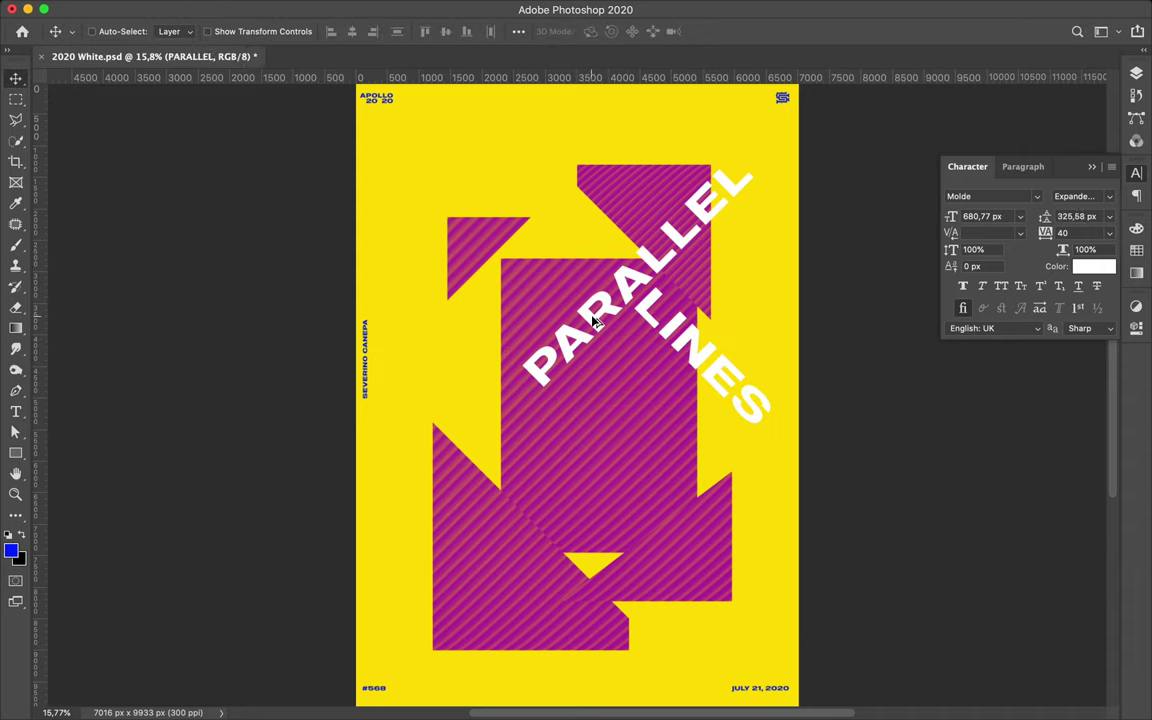
drag(593, 320, 553, 430)
key(ctrl+t)
mouse_move(690, 310)
mouse_down()
mouse_move(677, 258)
mouse_move(690, 300)
mouse_up()
key(Return)
drag(600, 486, 600, 448)
Step: Alt-drag a copy of LINES to the lower left, rotate it and shift it right
ctrl+click(735, 391)
drag(735, 391, 570, 642)
key(ctrl+t)
mouse_move(445, 525)
mouse_down()
mouse_move(428, 481)
mouse_move(415, 690)
mouse_up()
key(Return)
drag(575, 594, 677, 594)
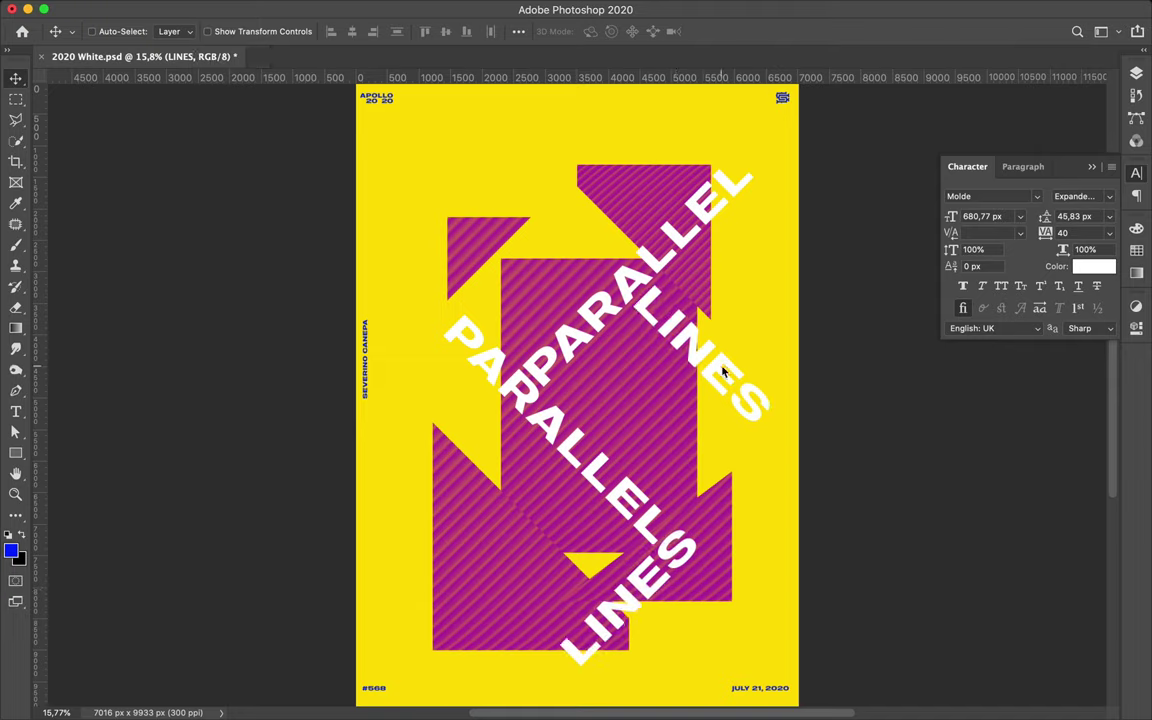
Step: Duplicate the right-hand striped triangle and rotate the copy
ctrl+click(715, 530)
drag(715, 530, 740, 465)
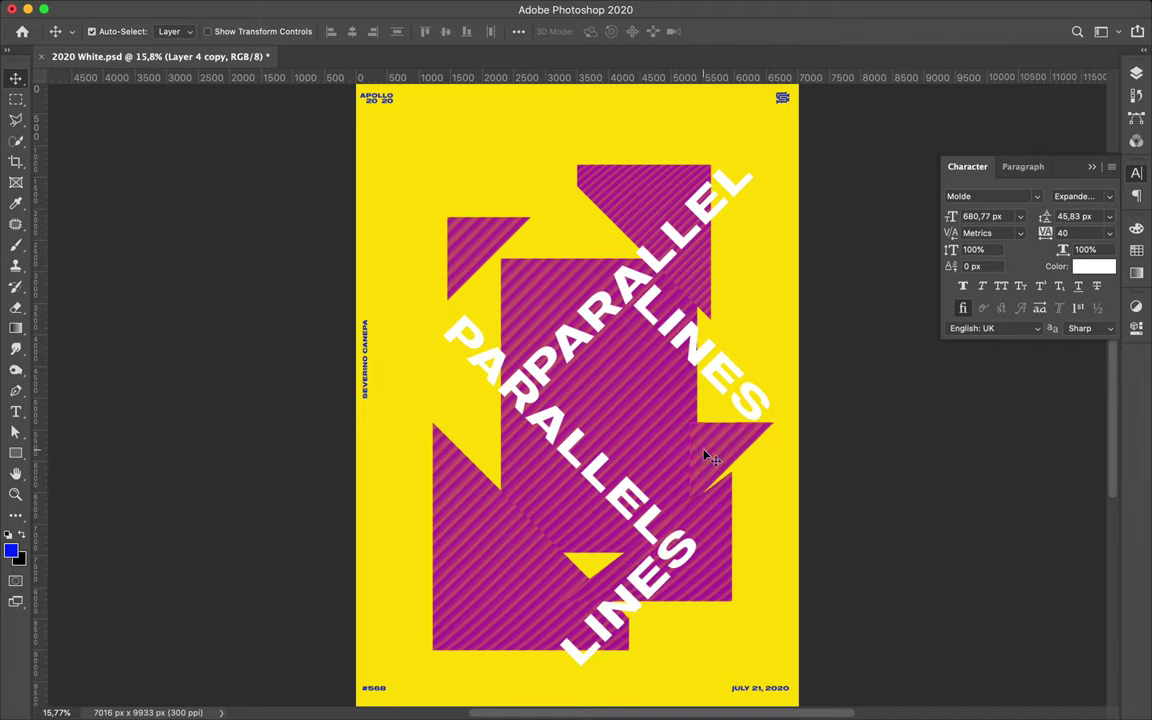
key(ctrl+t)
mouse_move(633, 403)
mouse_down()
mouse_move(614, 471)
mouse_move(703, 487)
mouse_move(712, 360)
mouse_up()
key(Return)
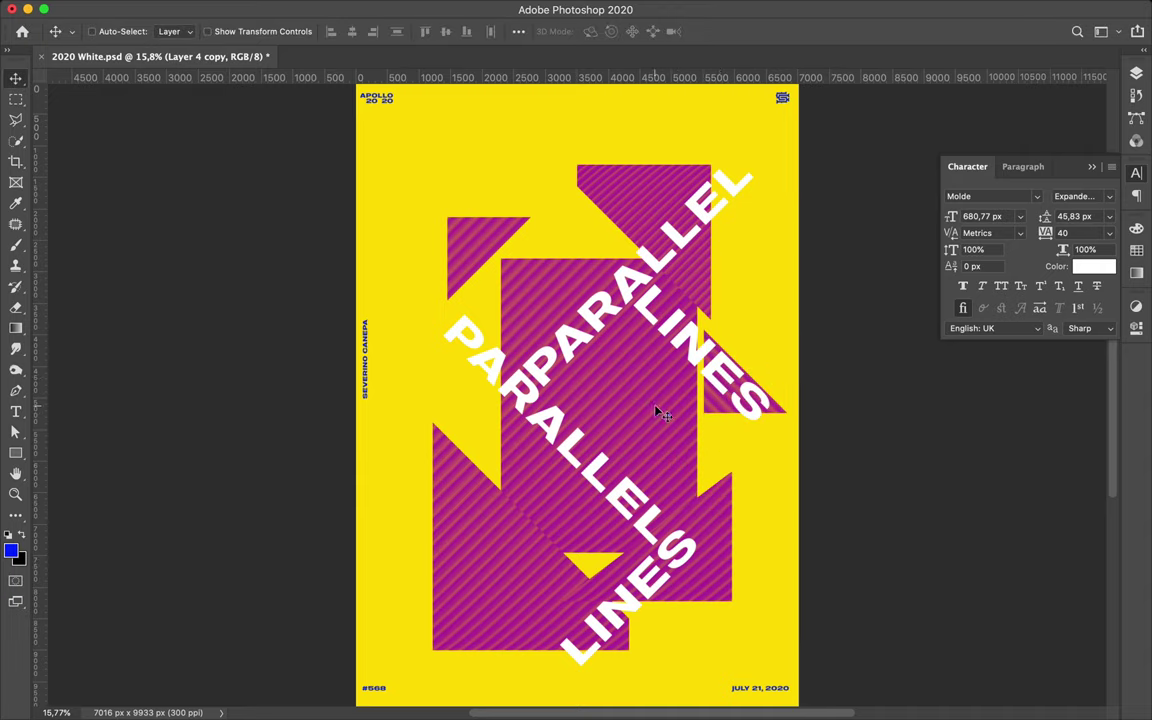
Step: Hide the central magenta rectangle and duplicate the PARALLEL copy further down the poster
ctrl+click(657, 411)
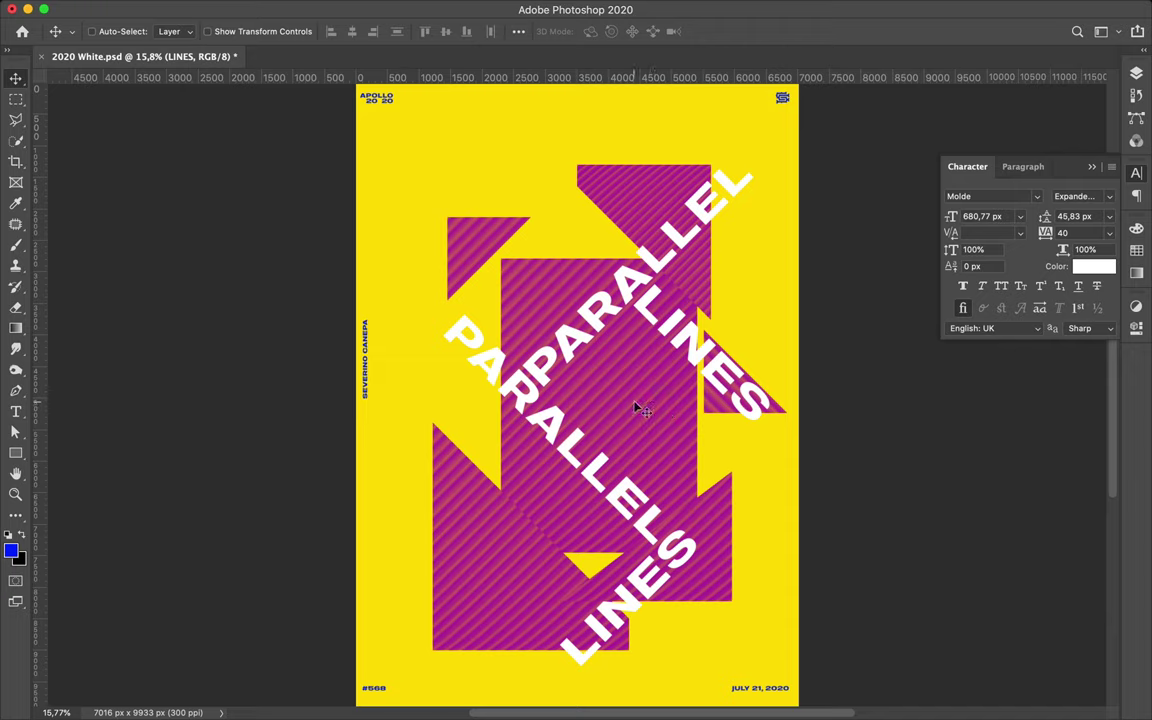
key(F7)
key(alt+bracketleft)
ctrl+click(620, 415)
key(ctrl+comma)
scroll(740, 547, down, 2)
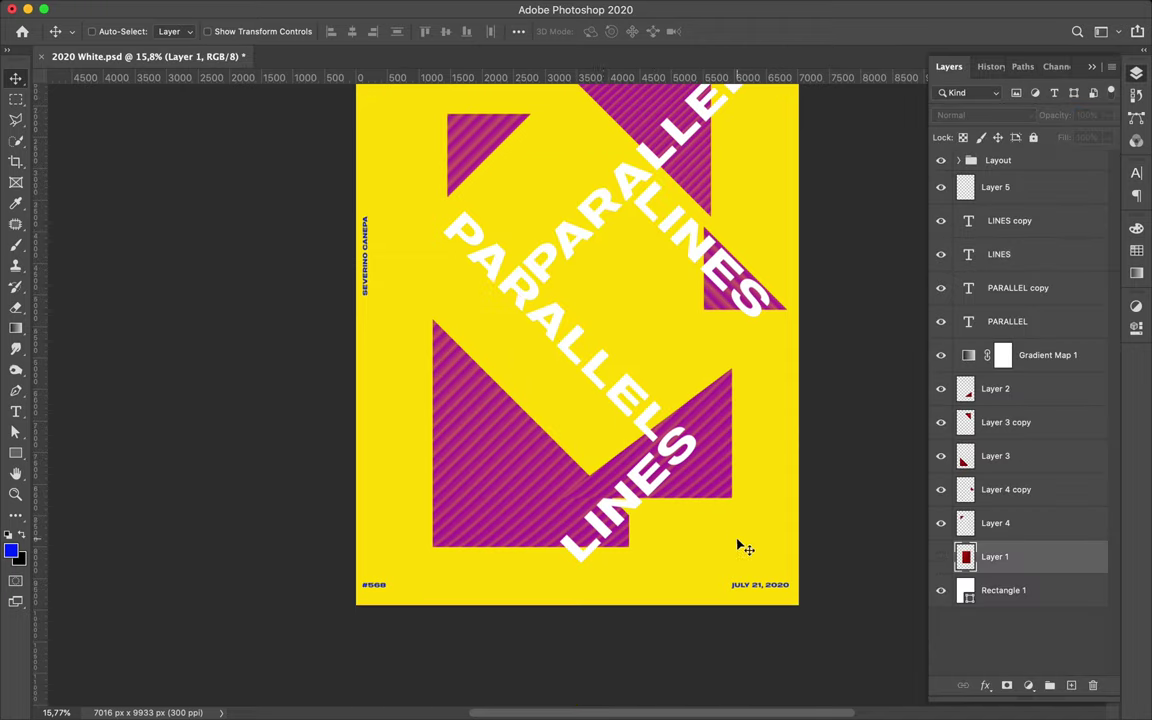
drag(574, 365, 668, 699)
Step: Move the bottom-left triangle down and left, and delete the lower-right triangle layer
ctrl+click(484, 429)
drag(484, 429, 466, 464)
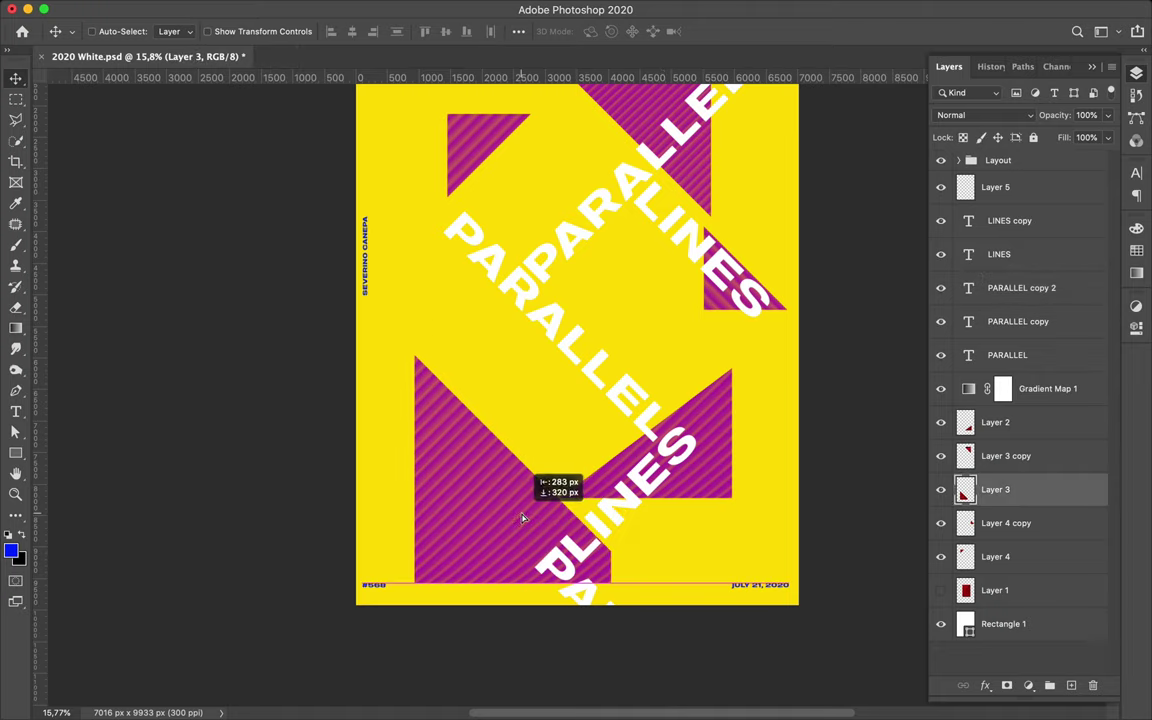
scroll(563, 449, up, 2)
key(alt+bracketright)
key(Delete)
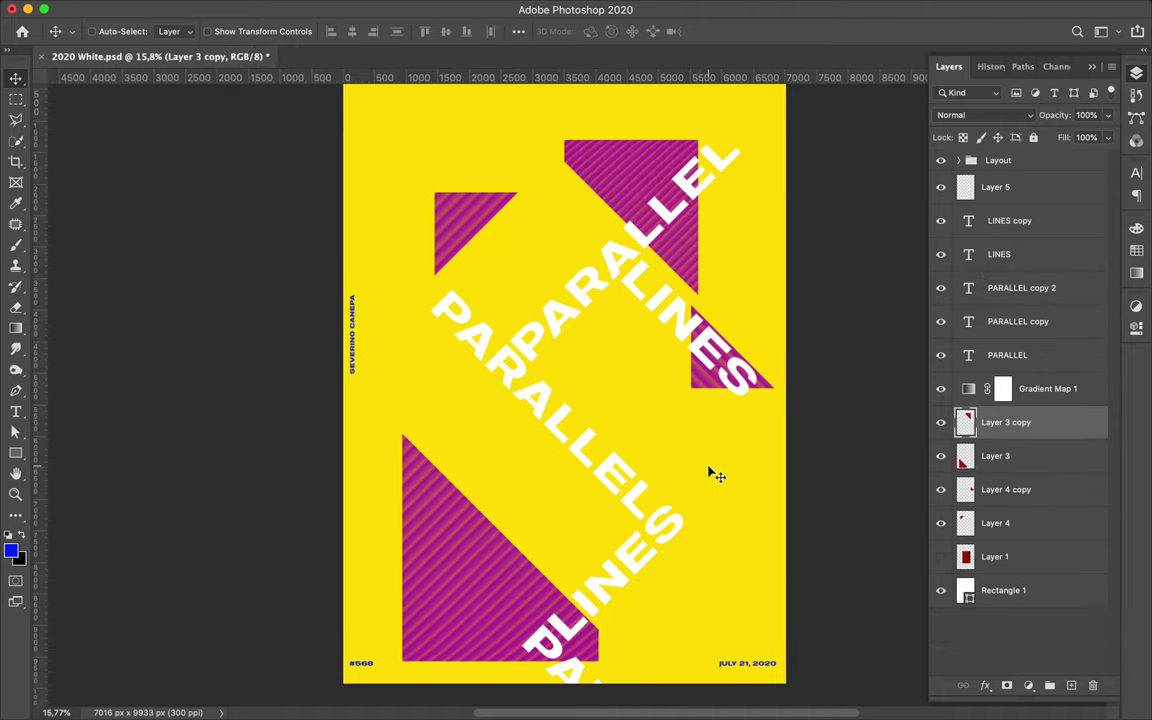
Step: Lasso-copy a triangle from the magenta rectangle to a new layer, move it right, hide the rectangle
click(940, 557)
key(l)
click(703, 578)
click(476, 493)
key(ctrl+j)
key(v)
drag(555, 517, 623, 582)
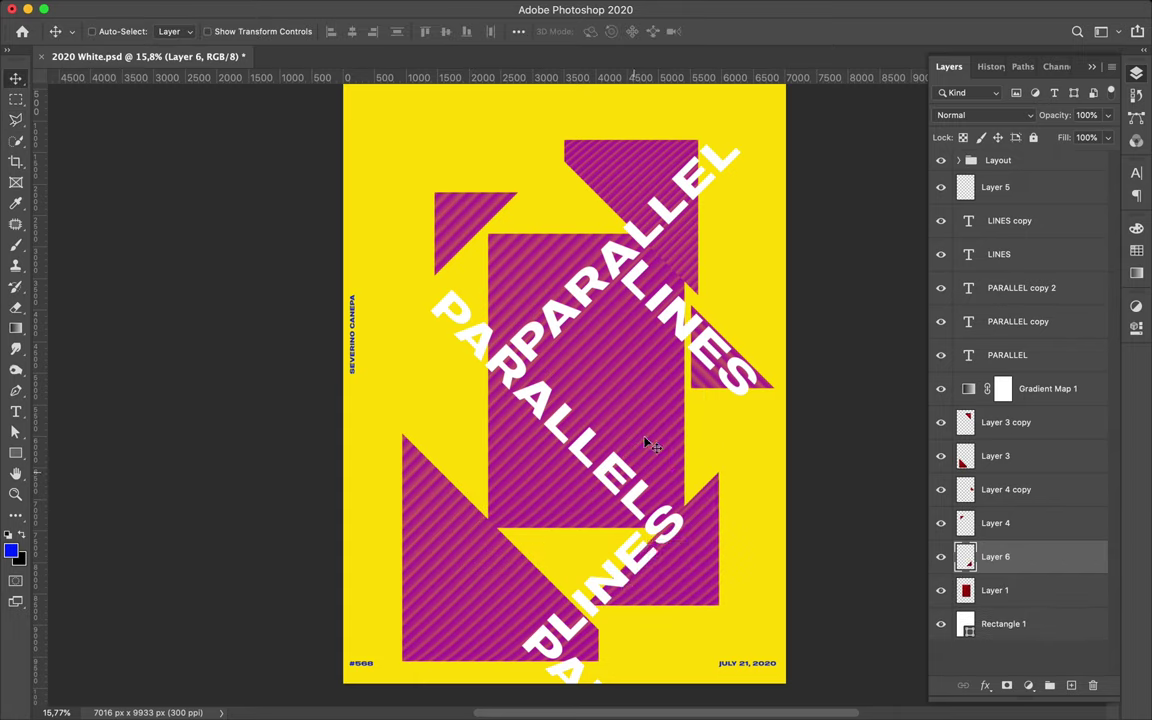
click(1000, 590)
Step: Duplicate the large bottom-left triangle upward and rotate the copy 90°
click(940, 590)
click(1000, 254)
ctrl+click(432, 660)
key(ctrl+j)
drag(432, 660, 470, 481)
key(ctrl+t)
drag(490, 303, 613, 330)
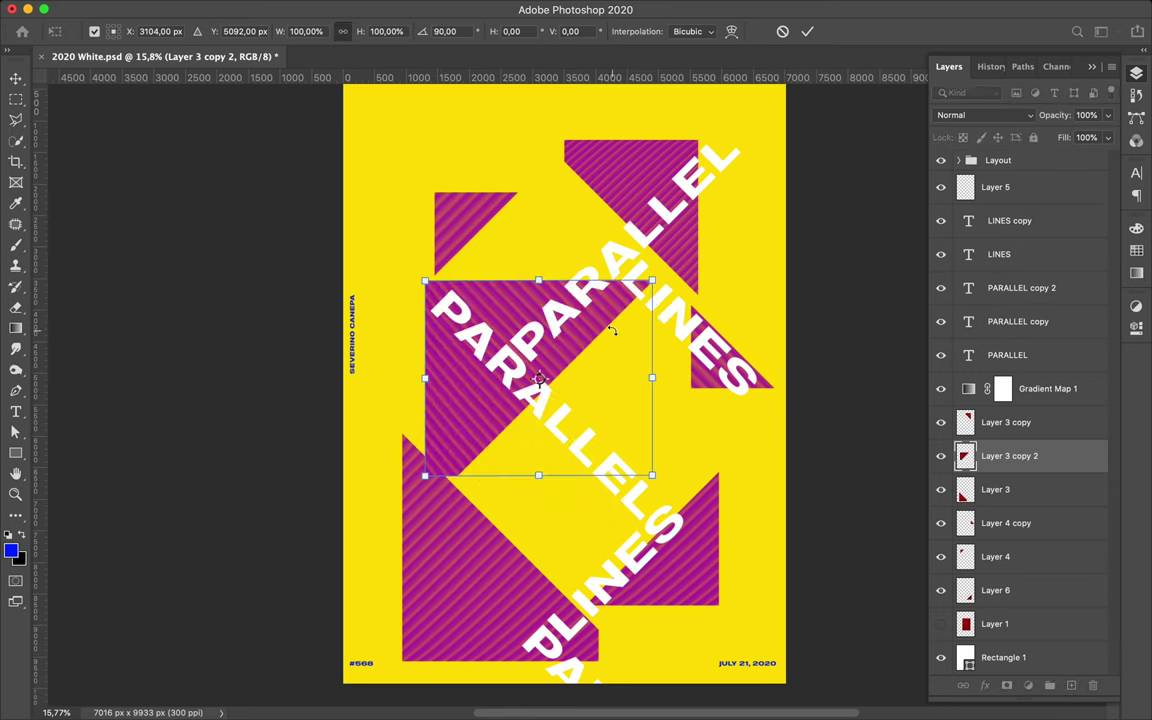
key(Return)
Step: Alt-drag a LINES copy up to the top edge; trial rotations of the PARALLEL copy are undone
drag(570, 370, 632, 88)
click(951, 8)
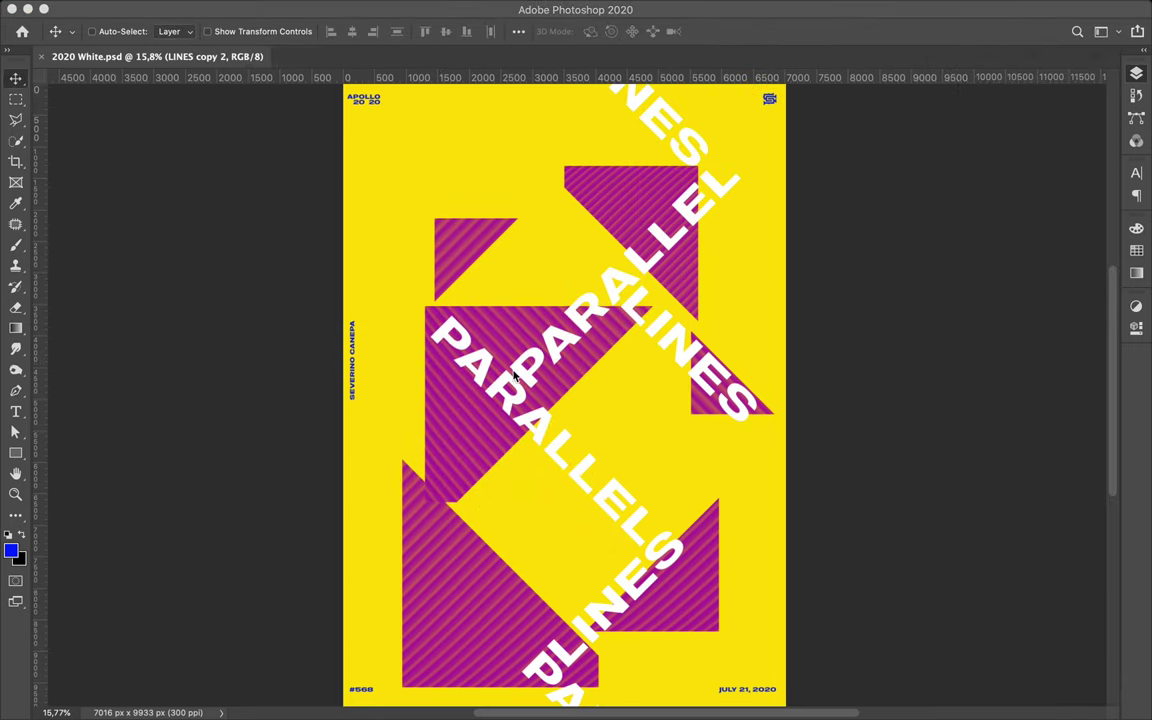
key(ctrl+t)
drag(417, 551, 388, 443)
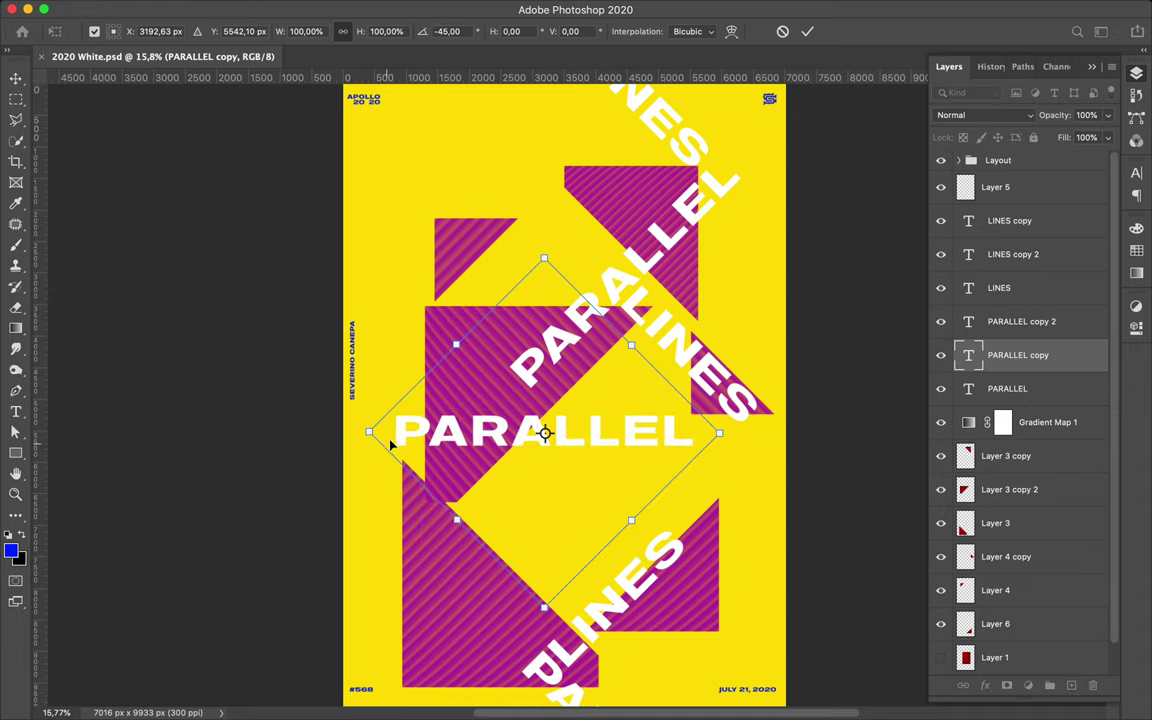
key(Return)
key(ctrl+z)
key(ctrl+t)
mouse_move(415, 295)
mouse_down()
mouse_move(401, 465)
mouse_move(397, 427)
mouse_up()
key(Escape)
Step: Rotate the triangle copy 45°, move it left, and reposition the lower-right and top-left triangles
click(427, 372)
key(ctrl+t)
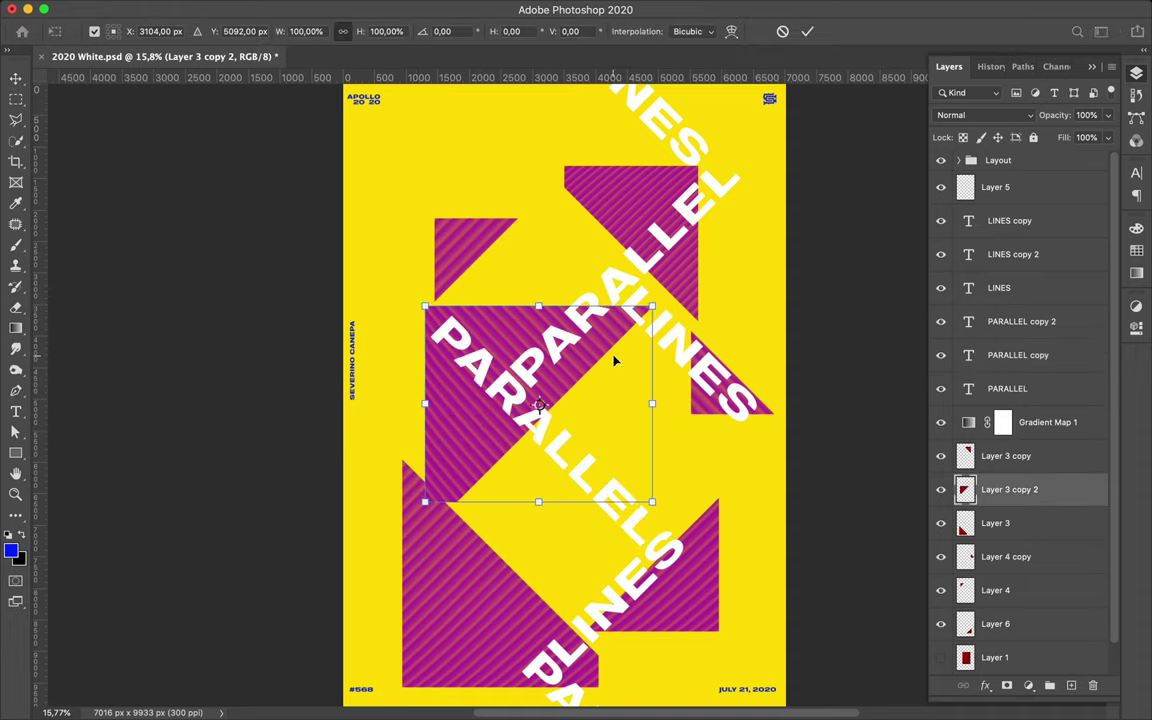
drag(615, 361, 563, 319)
key(Return)
drag(540, 400, 458, 463)
drag(702, 599, 680, 590)
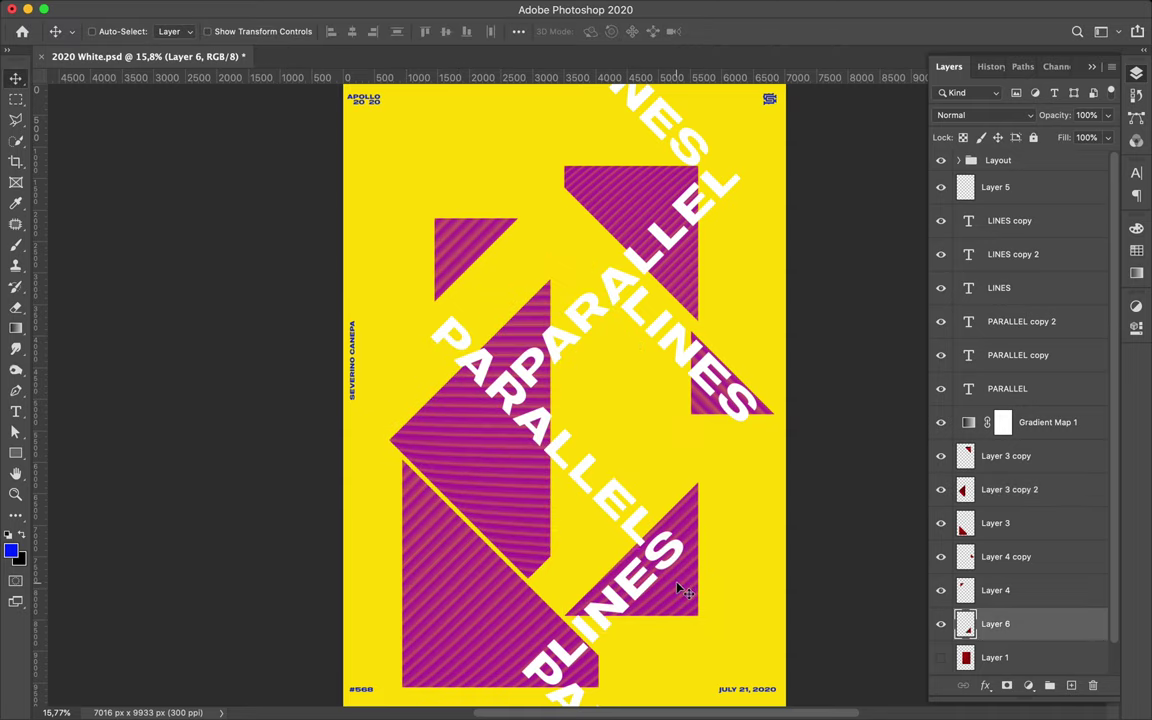
drag(475, 232, 521, 279)
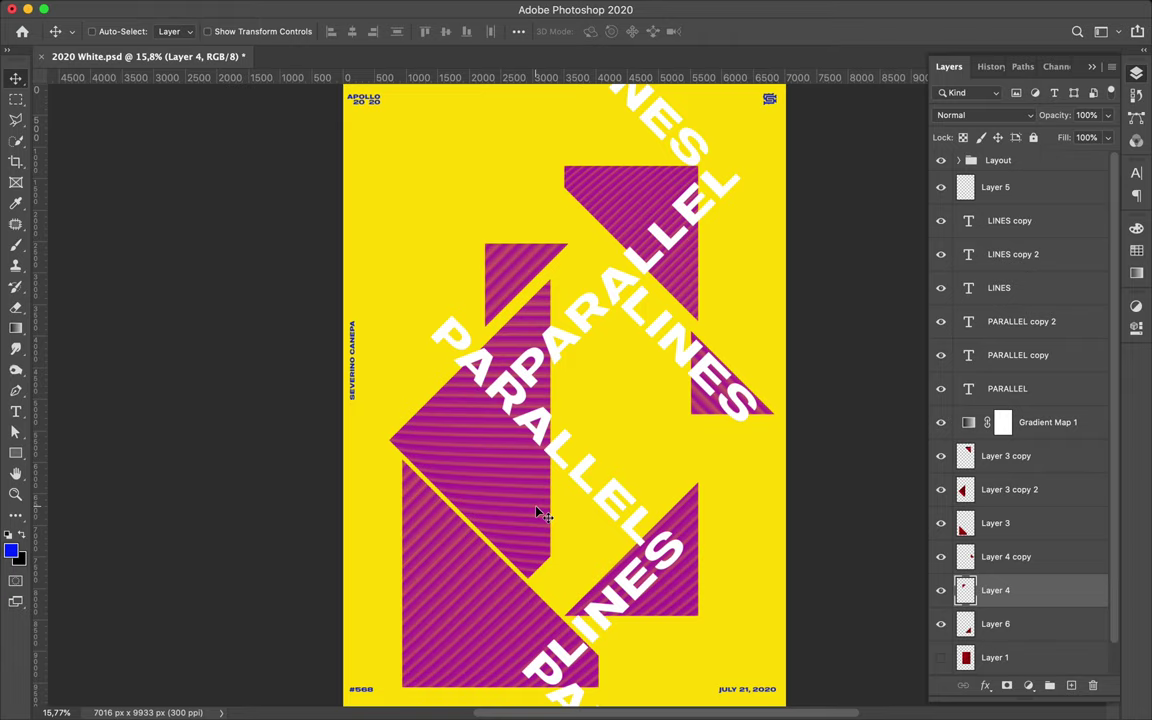
Step: Try a triangle shape, undo it, and begin a Pen triangle with its first corner
right_click(15, 452)
click(86, 478)
drag(574, 277, 630, 330)
key(ctrl+z)
key(p)
click(681, 380)
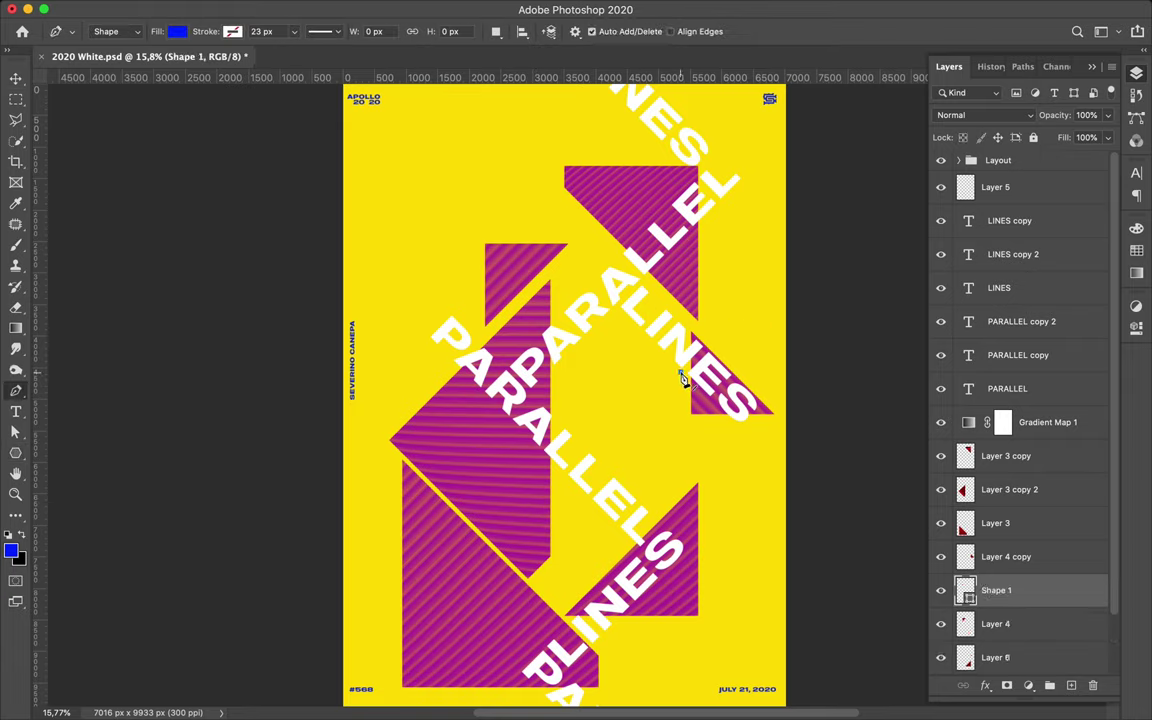
Step: Close the blue Pen triangle and move it above the PARALLEL text
click(550, 391)
key(a)
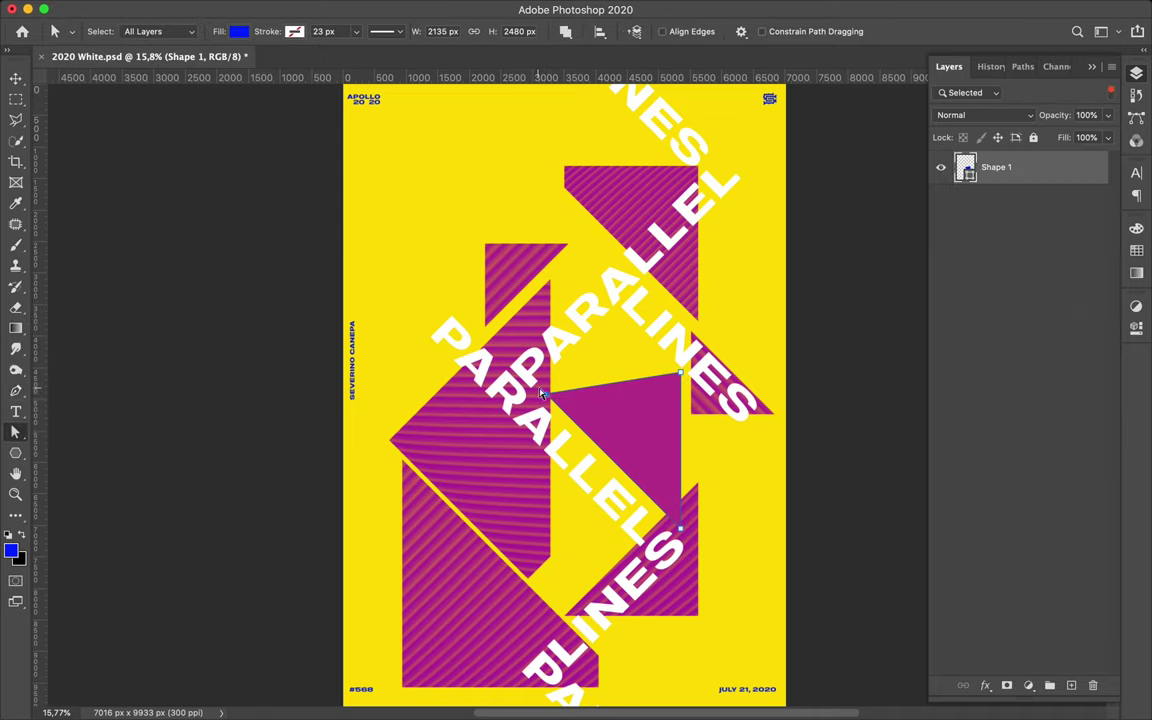
key(v)
key(m)
drag(420, 245, 776, 390)
key(v)
drag(996, 590, 1000, 372)
key(ctrl+d)
drag(690, 383, 661, 429)
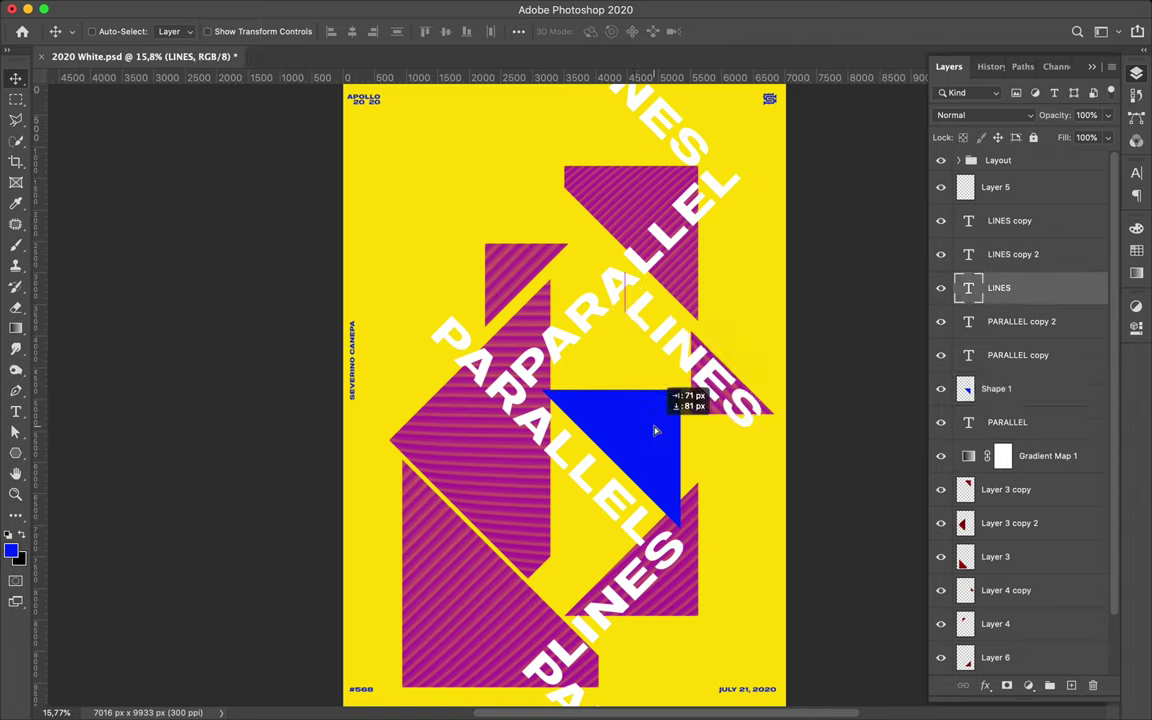
key(ctrl+z)
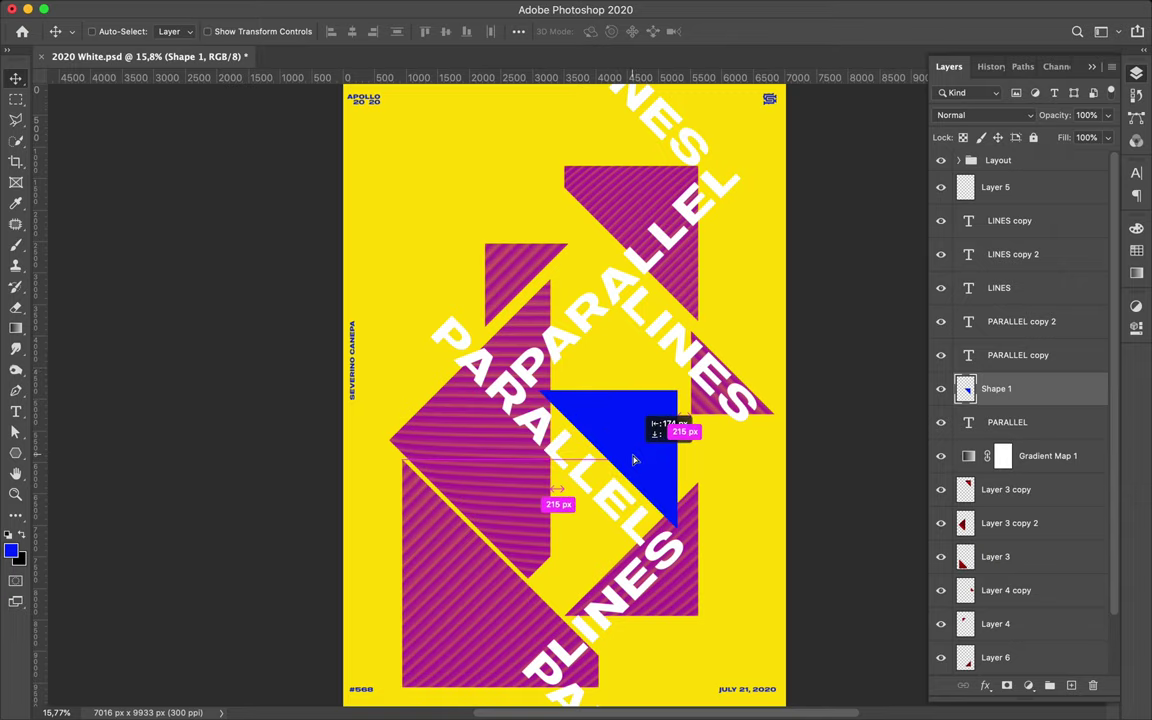
Step: Alt-drag a copy of the blue triangle, shrink it, quarter-turn it and place it top-left
drag(641, 462, 596, 228)
key(ctrl+t)
drag(617, 307, 557, 242)
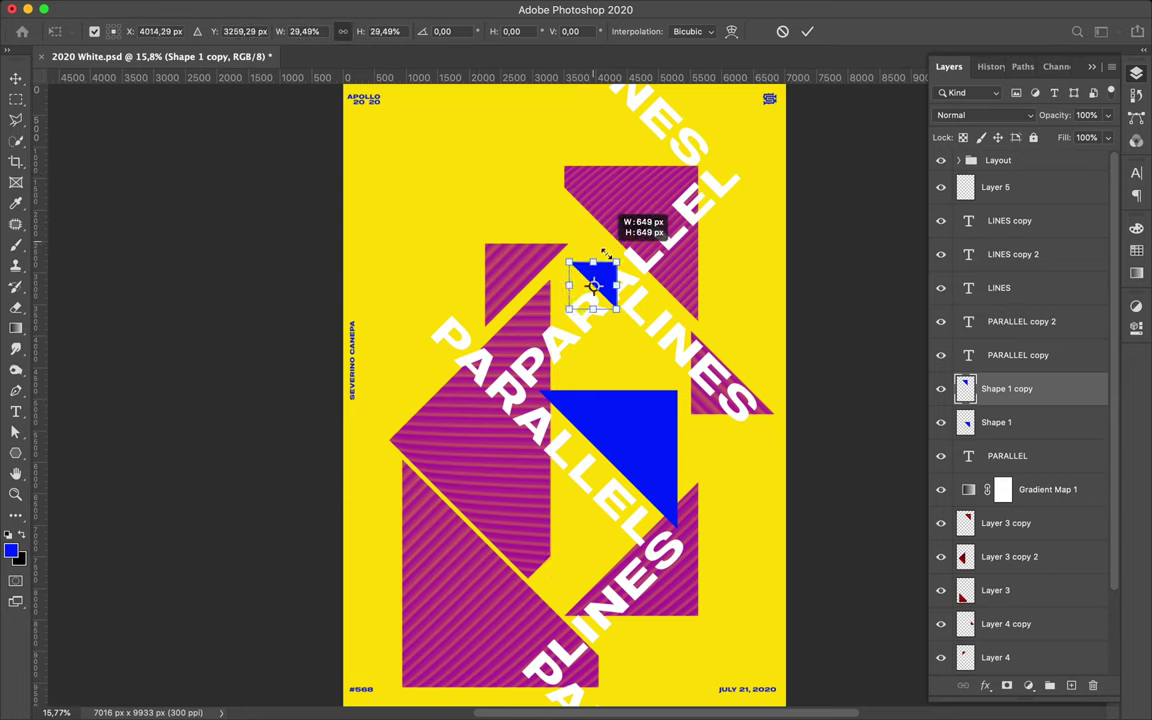
key(Return)
key(ctrl+t)
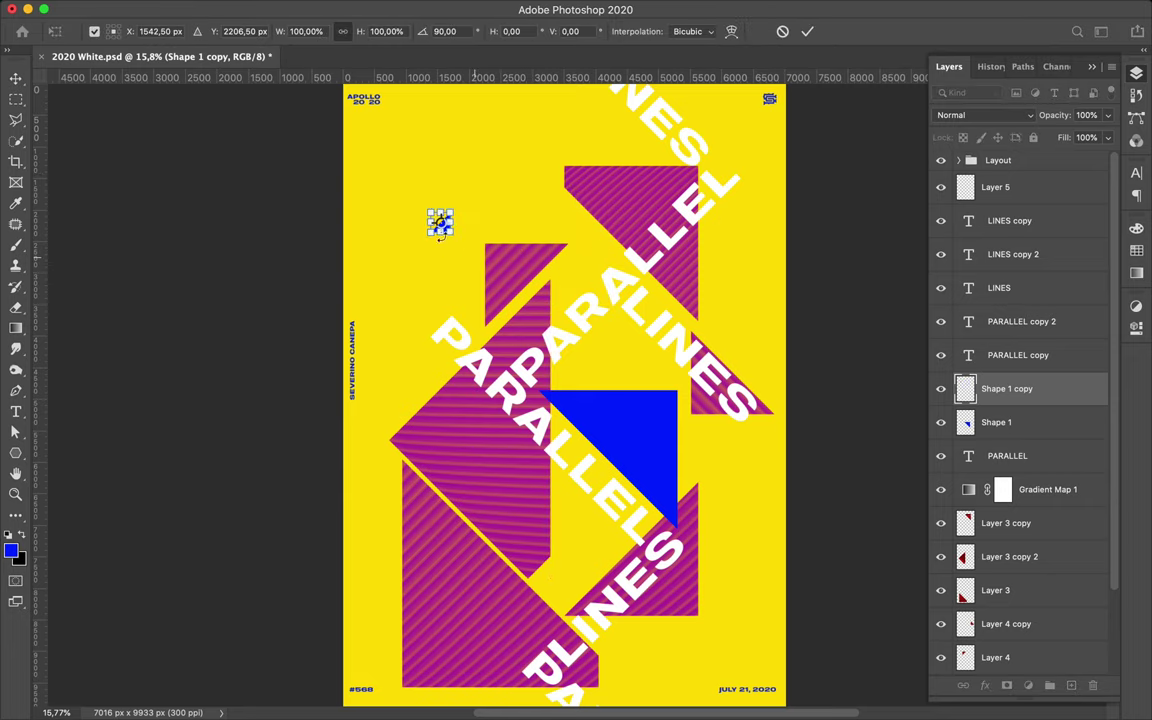
key(Return)
drag(441, 222, 447, 193)
ctrl+click(578, 323)
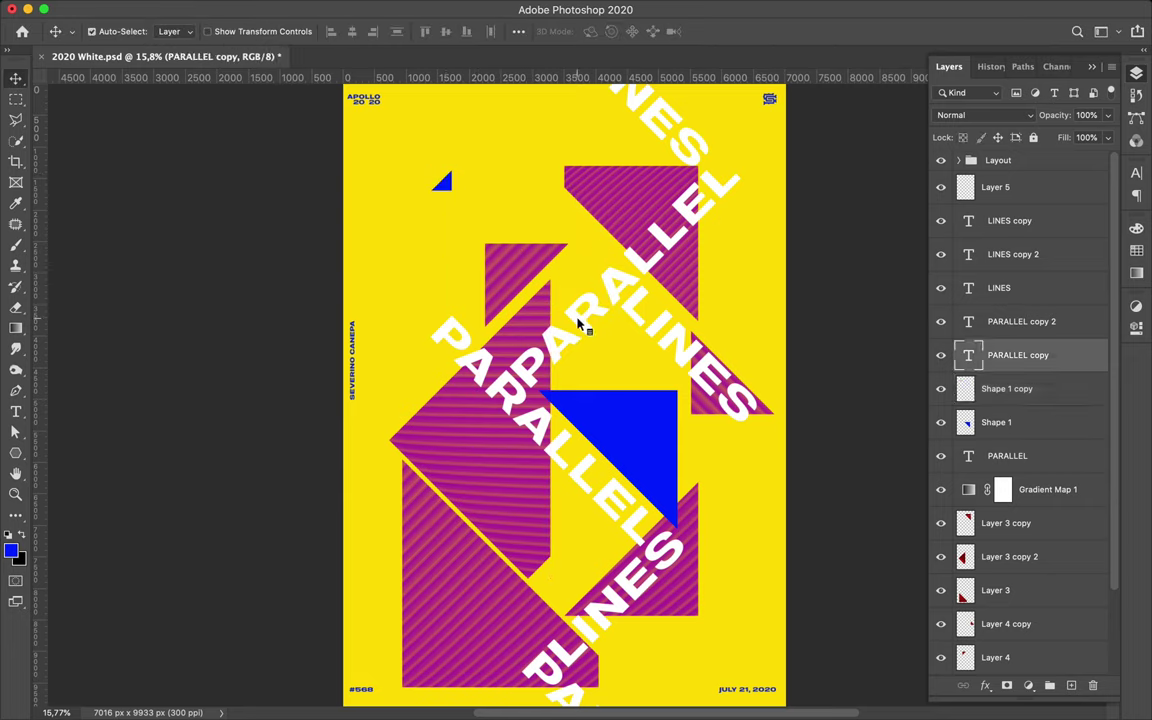
shift+click(1020, 222)
Step: Give PARALLEL a blue Normal drop shadow: 133°, 65 px distance, 20% spread, 150 px size
double_click(1047, 459)
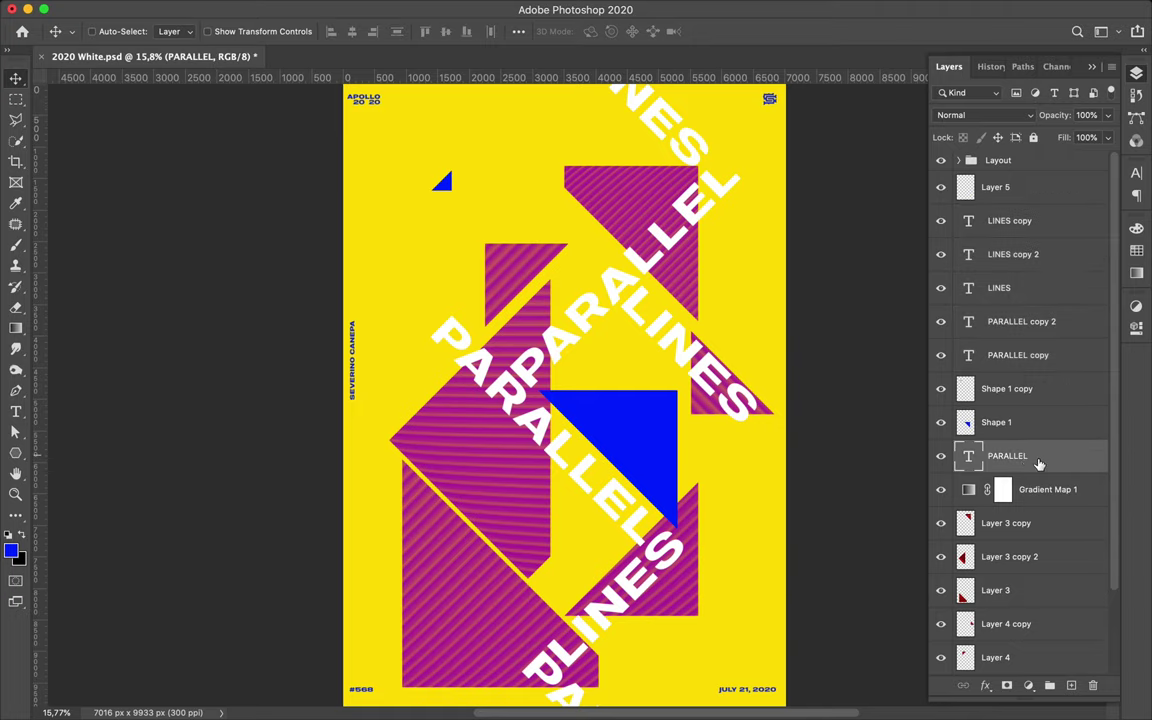
click(540, 370)
click(872, 128)
click(441, 181)
click(1098, 380)
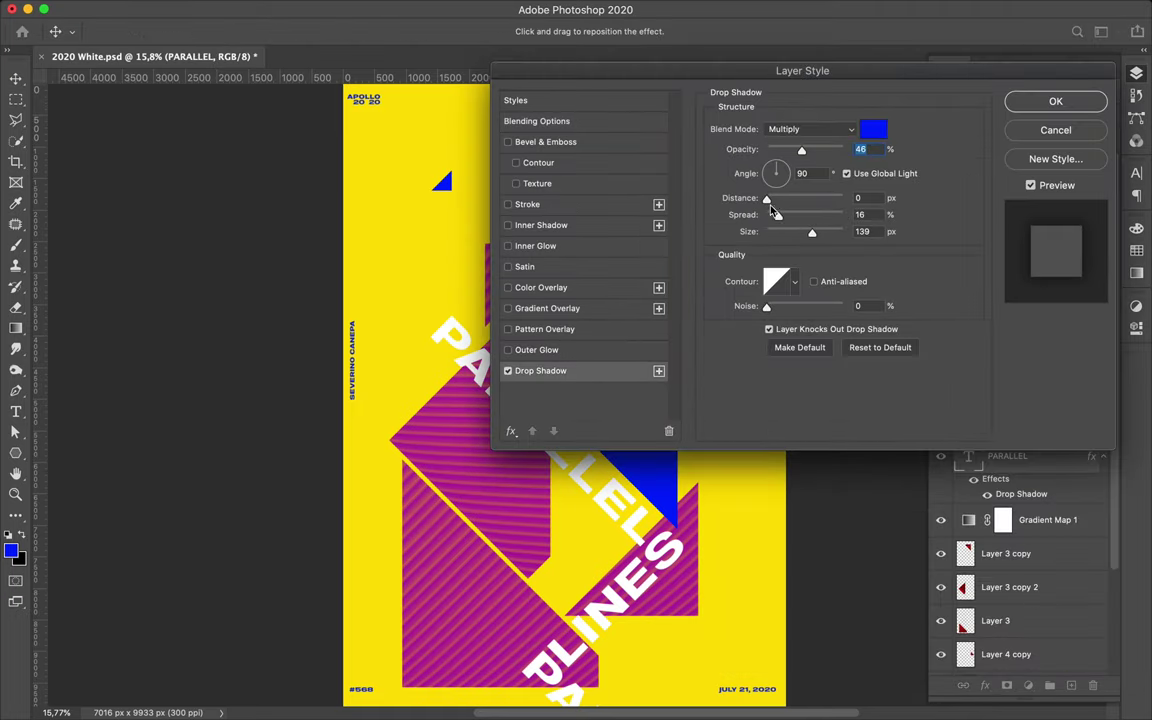
drag(782, 70, 798, 333)
click(827, 392)
click(785, 346)
mouse_move(782, 478)
mouse_down()
mouse_move(827, 478)
mouse_move(828, 461)
mouse_move(782, 478)
mouse_up()
click(786, 431)
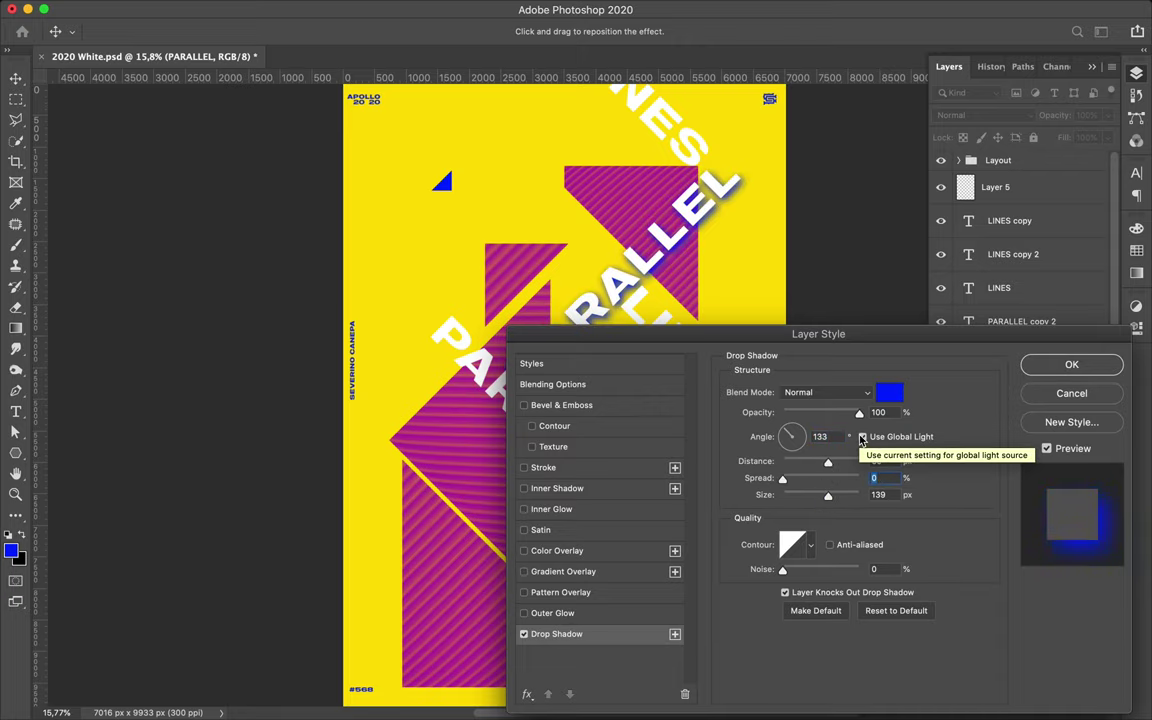
drag(783, 478, 799, 479)
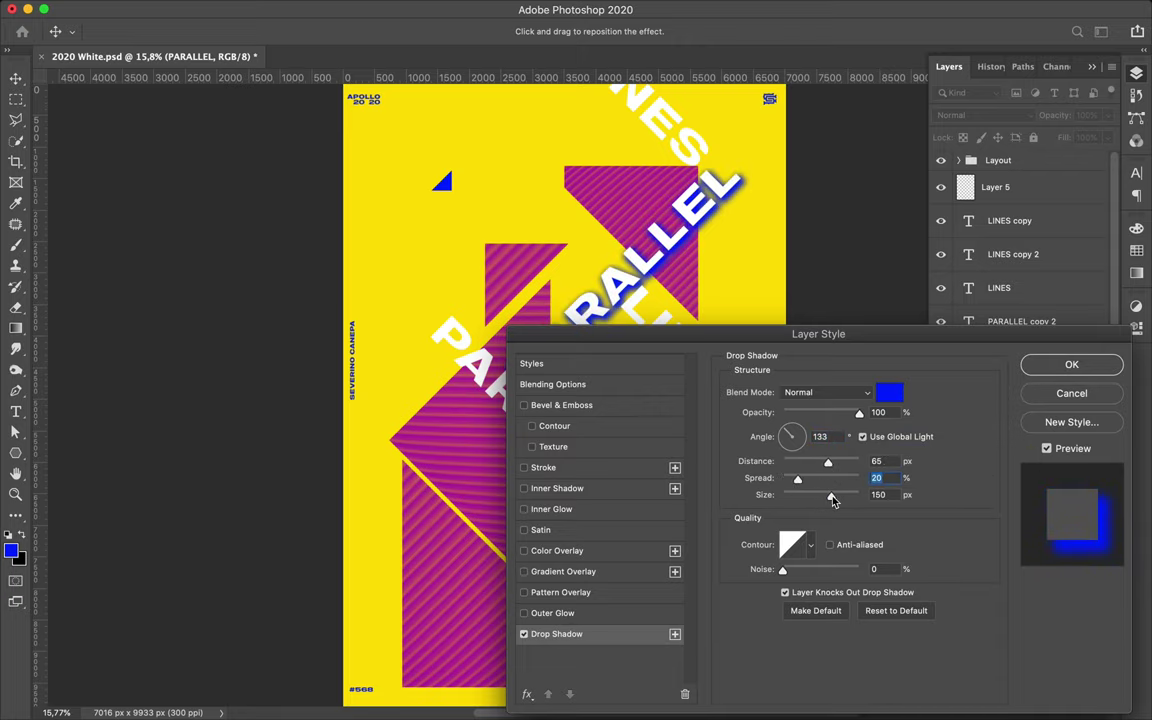
click(1071, 364)
Step: Copy the drop shadow layer style and paste it onto the other PARALLEL and LINES layers
key(super+plus)
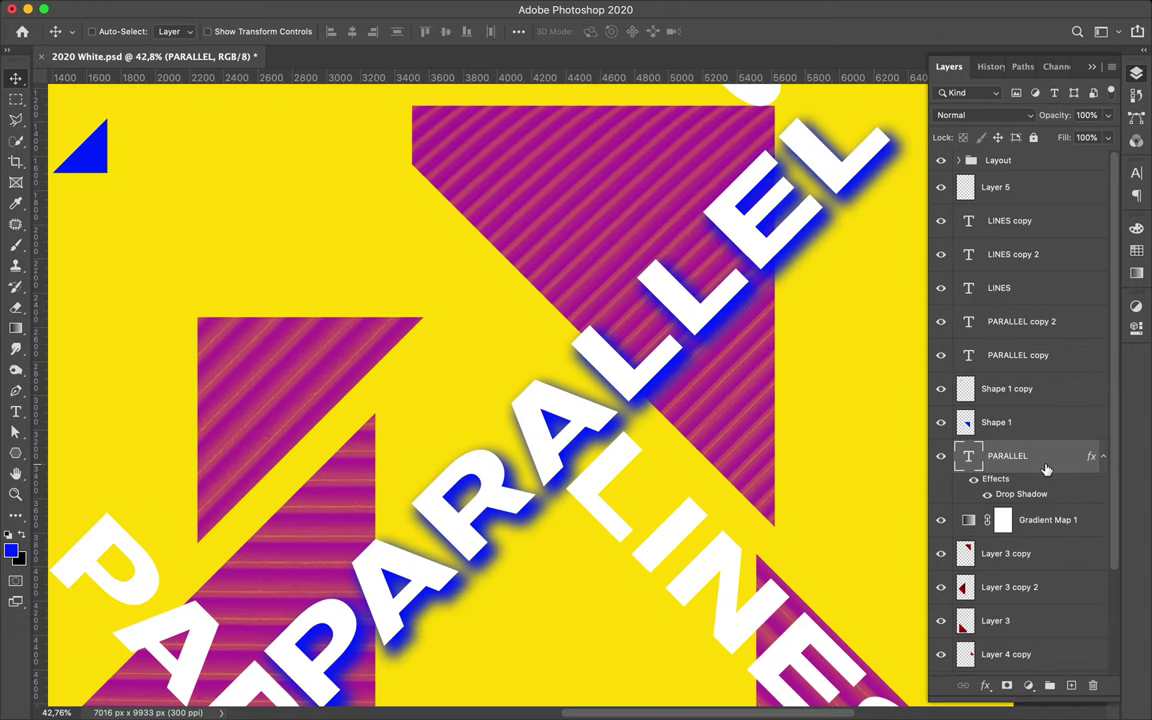
right_click(970, 458)
key(Escape)
right_click(808, 224)
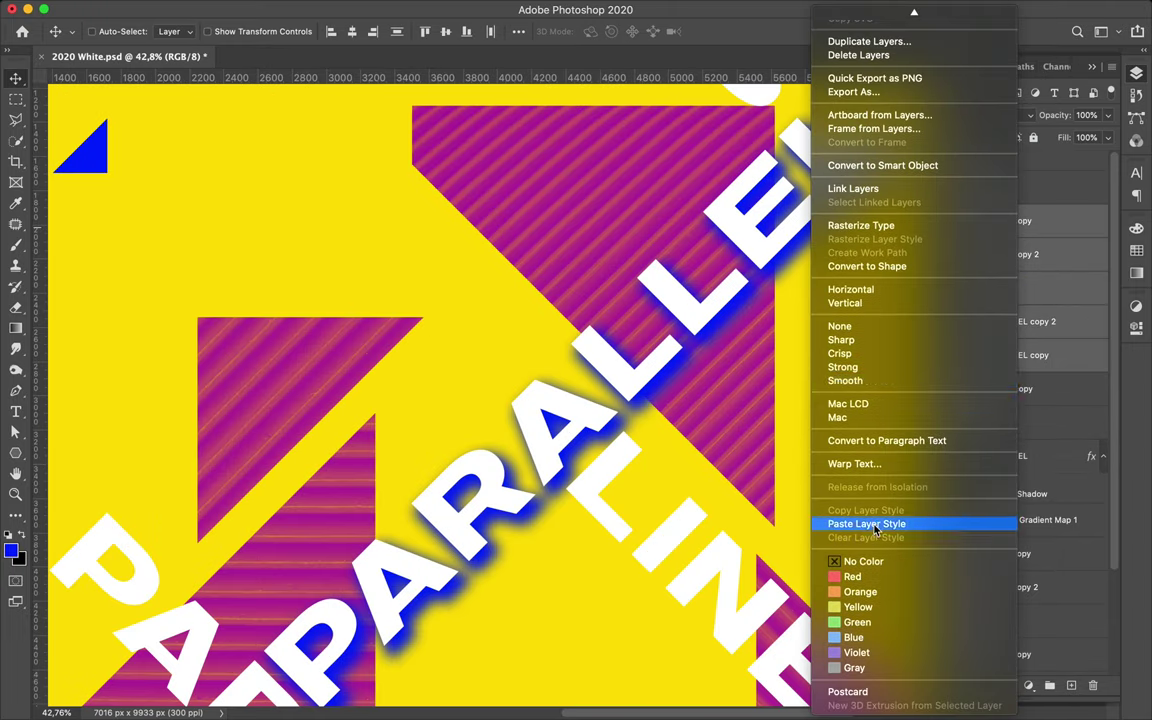
click(866, 523)
key(ctrl+0)
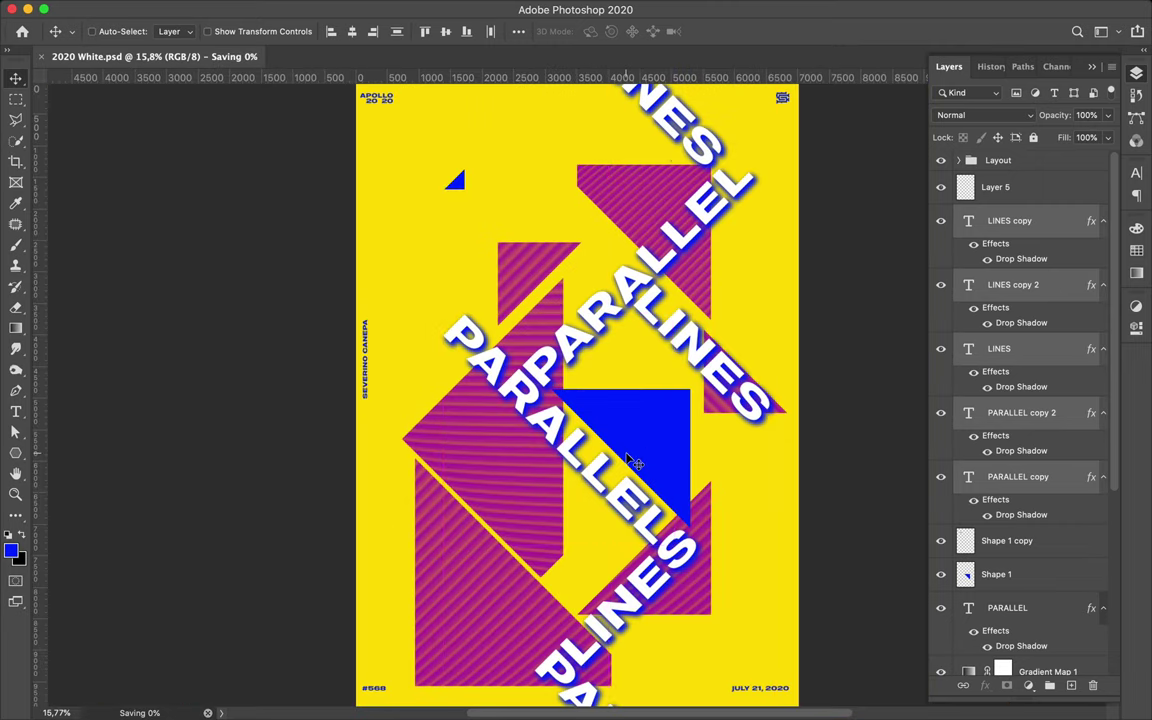
Step: Save the poster and shrink the central blue triangle with Free Transform
click(650, 458)
key(ctrl+s)
click(674, 437)
key(ctrl+t)
mouse_move(631, 418)
mouse_down()
mouse_move(663, 470)
mouse_move(622, 435)
mouse_up()
key(Return)
Step: Fit the page in view, move a magenta triangle, and rotate a copy by -45°
scroll(490, 548, down, 5)
key(ctrl+0)
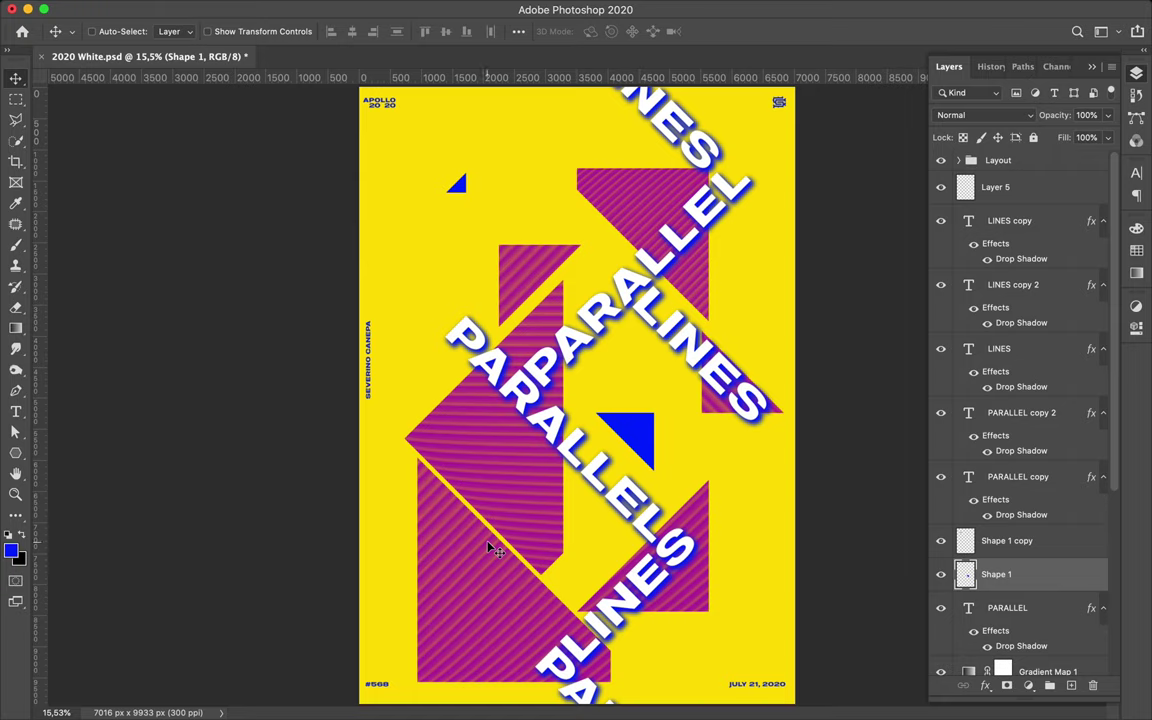
mouse_move(463, 234)
mouse_down()
mouse_move(457, 330)
mouse_move(648, 378)
mouse_up()
key(ctrl+t)
mouse_move(678, 470)
mouse_down()
mouse_move(691, 427)
mouse_move(583, 389)
mouse_up()
key(Return)
Step: Duplicate a small blue triangle near the bottom and shrink the left magenta triangle to about 44%
click(648, 440)
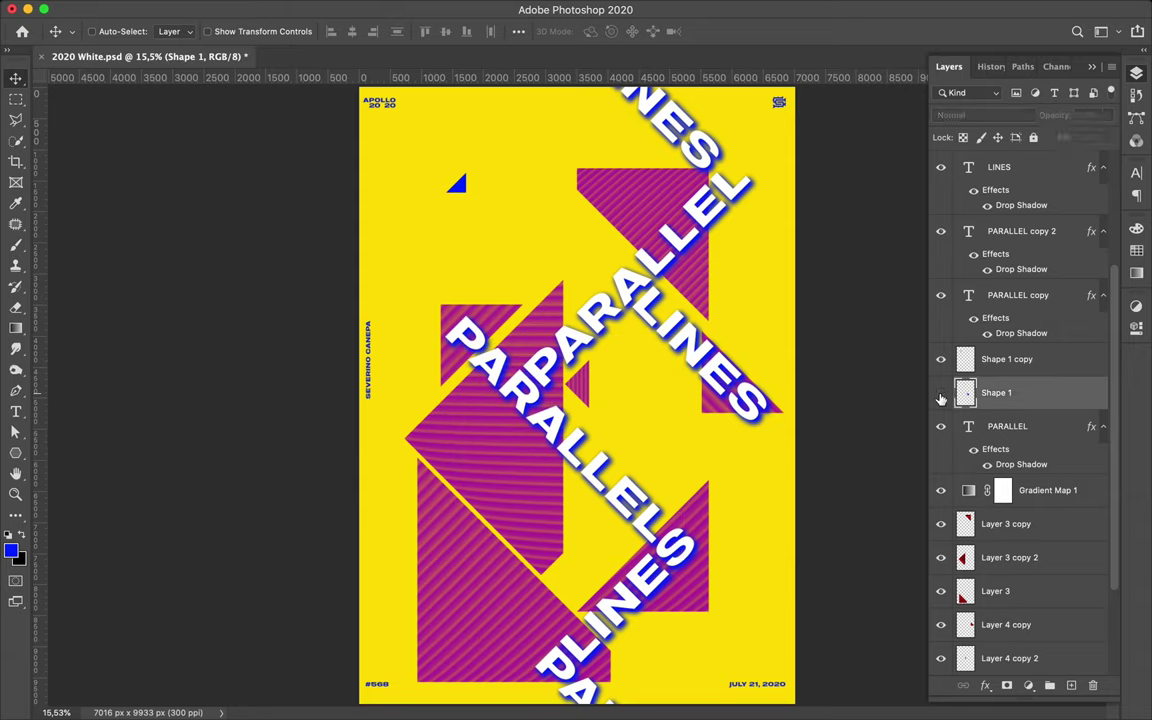
drag(645, 425, 632, 628)
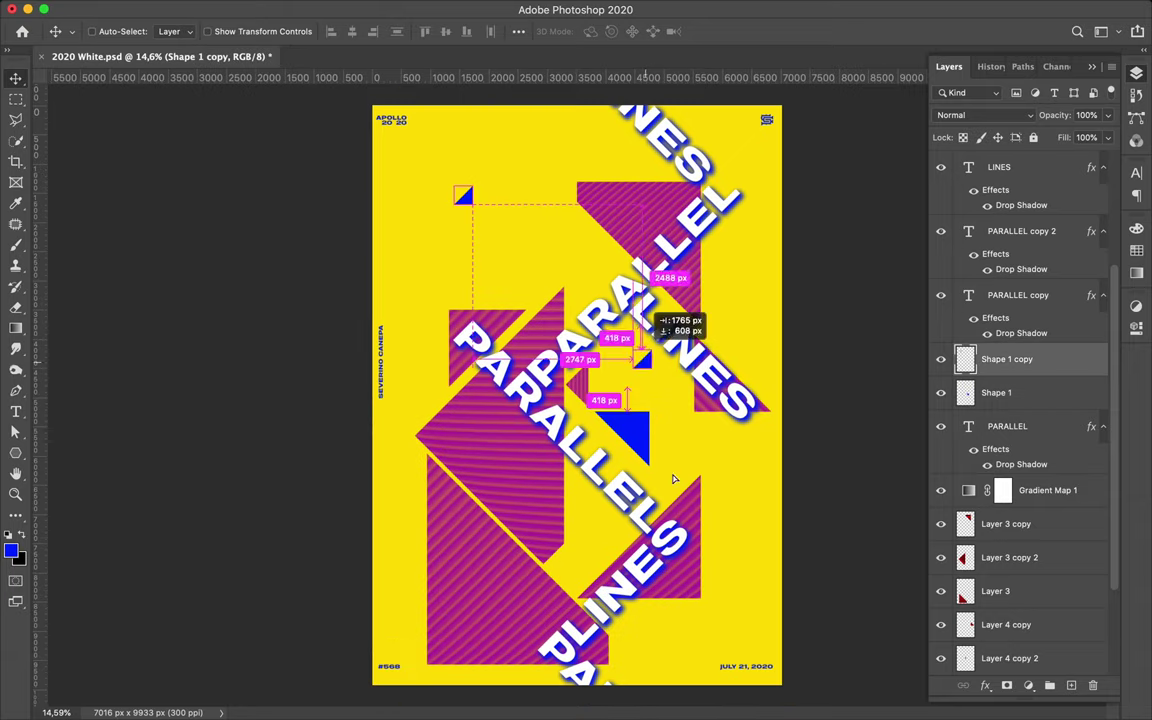
drag(538, 541, 550, 544)
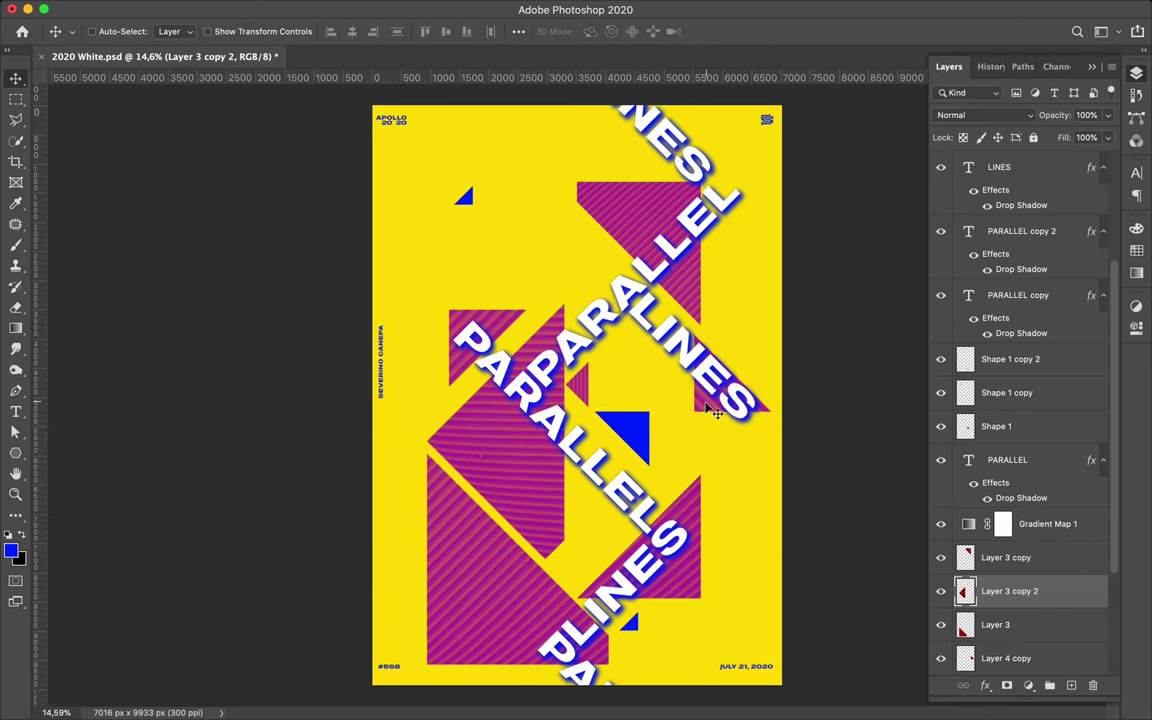
key(ctrl+t)
mouse_move(568, 300)
mouse_down()
mouse_move(480, 441)
mouse_move(497, 433)
mouse_up()
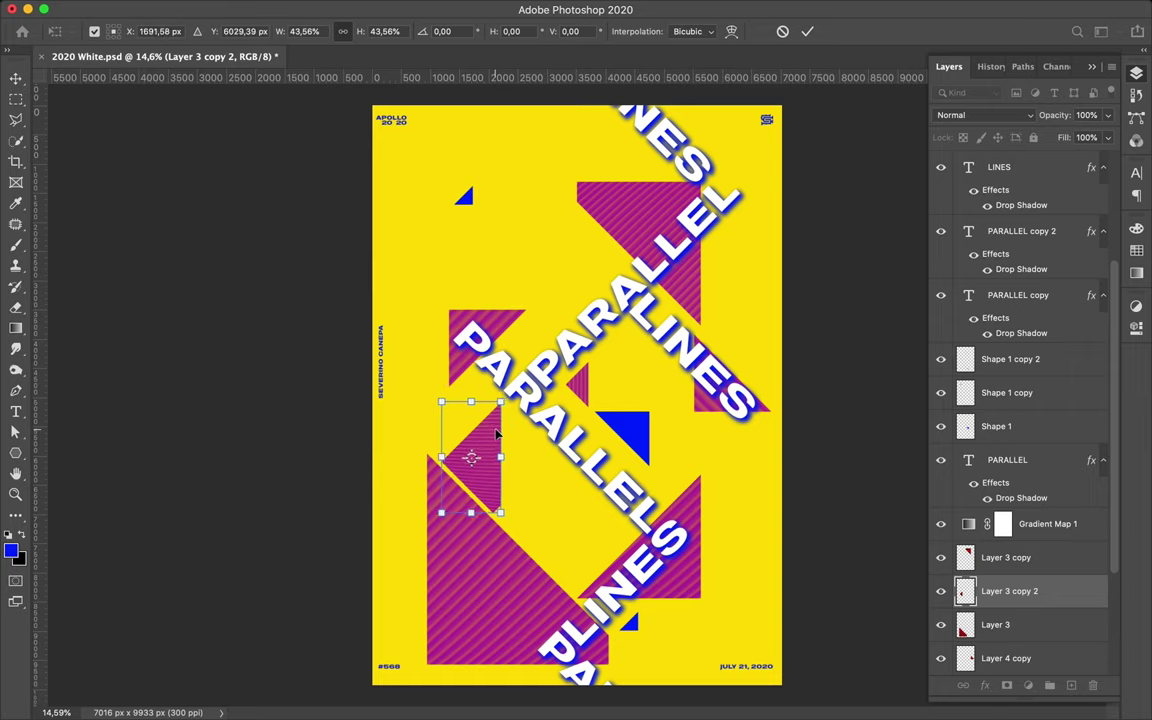
key(Return)
click(456, 381)
drag(458, 380, 530, 352)
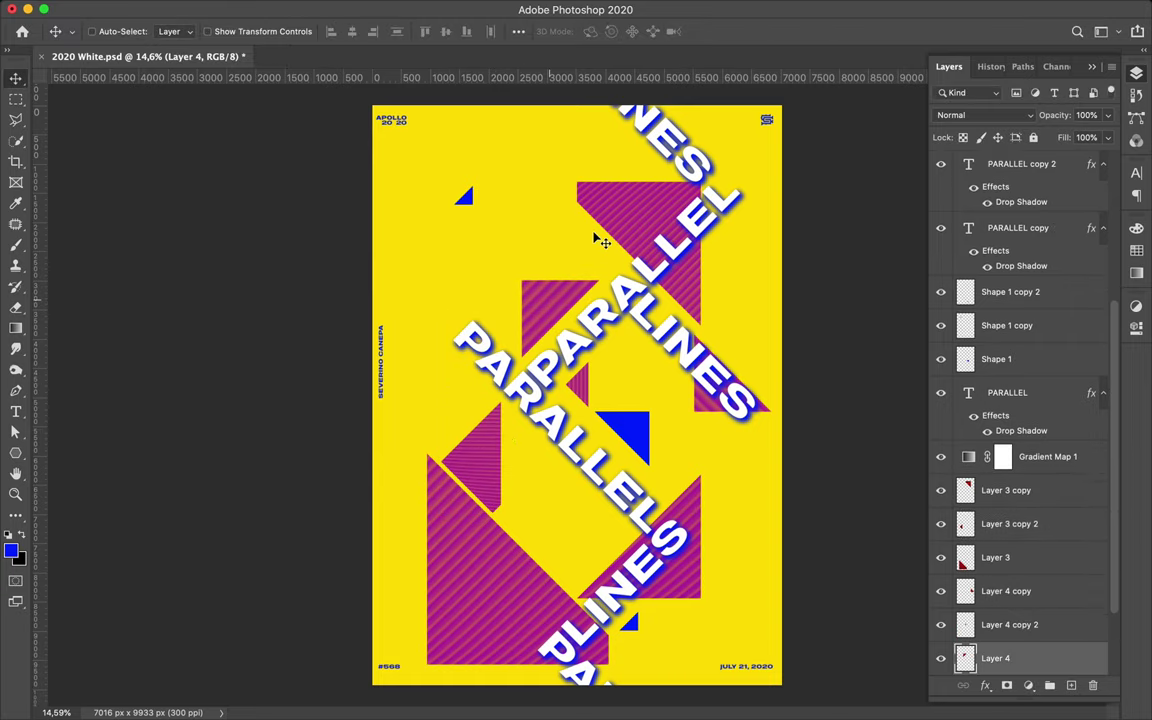
Step: Move another magenta triangle up and left, and collapse the text layers' effects lists
click(590, 240)
mouse_move(588, 195)
mouse_down()
mouse_move(560, 115)
mouse_move(487, 141)
mouse_up()
key(alt+period)
click(1103, 167)
click(1103, 200)
click(1103, 234)
Step: Move the right-hand magenta triangle up beside PARALLEL and rotate it 45°
click(1005, 567)
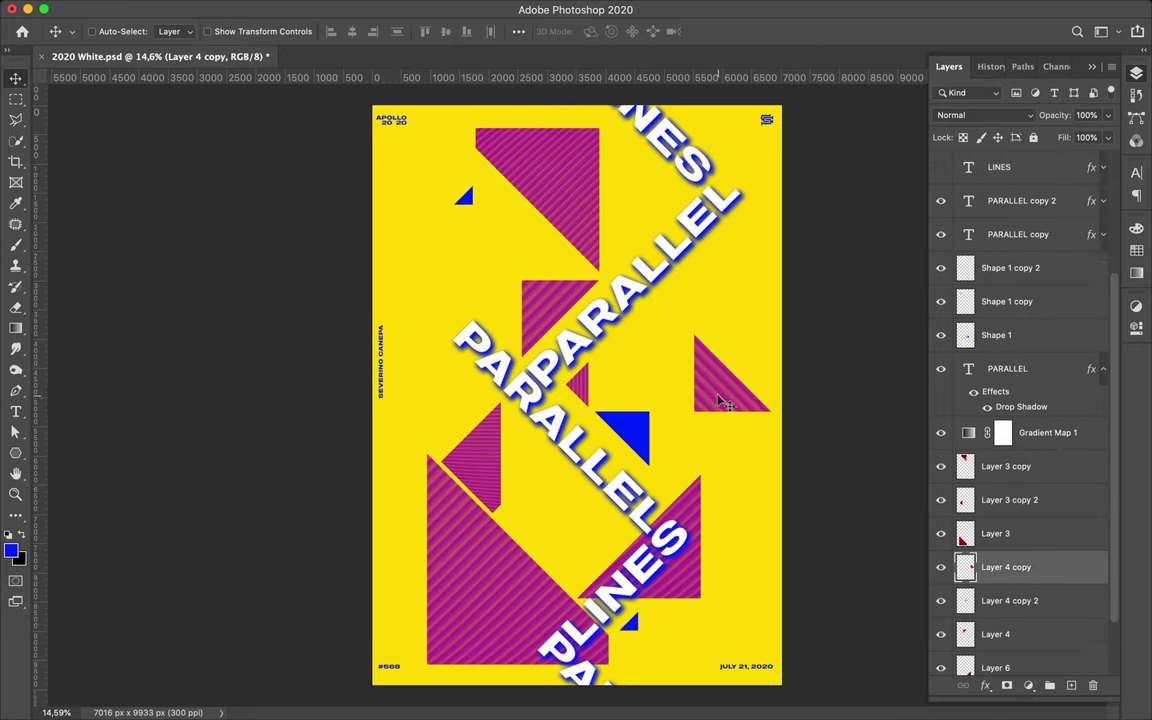
drag(735, 395, 735, 285)
key(ctrl+t)
drag(690, 247, 705, 232)
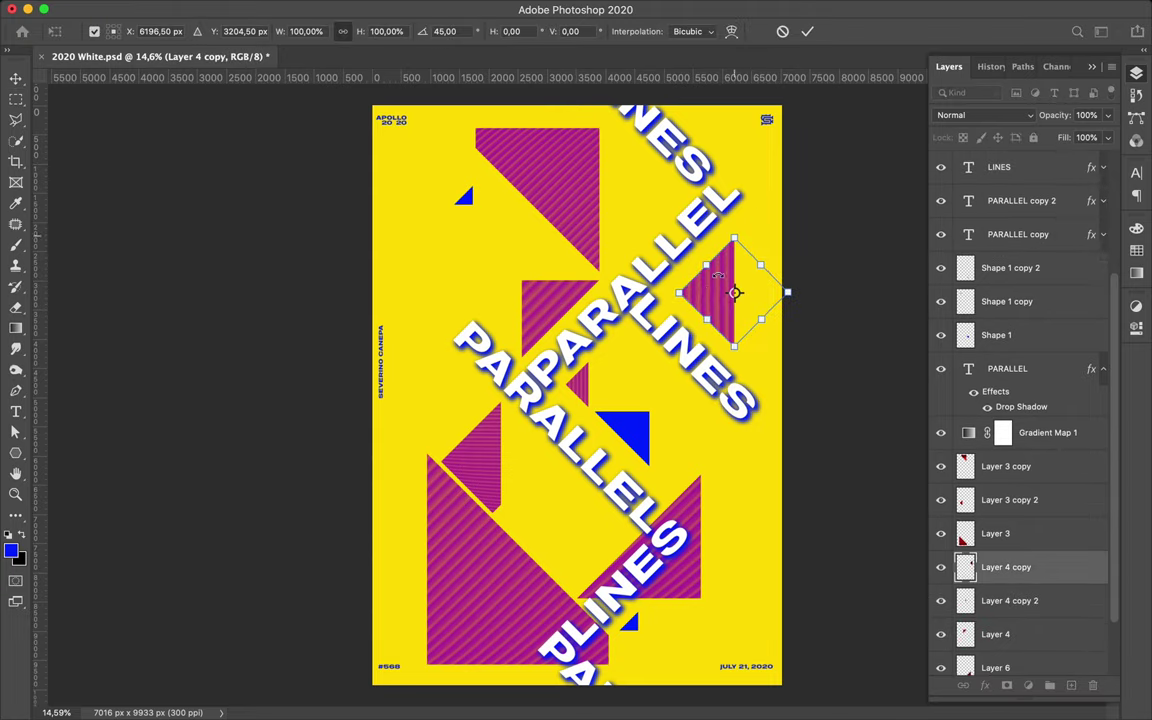
key(Return)
Step: Enlarge the LINES text to about 141% and reposition it
click(1000, 167)
key(ctrl+t)
mouse_move(764, 430)
mouse_down()
mouse_move(818, 460)
mouse_move(870, 580)
mouse_up()
mouse_move(695, 397)
mouse_down()
mouse_move(714, 405)
mouse_move(330, 290)
mouse_up()
Step: Confirm the enlarged LINES text and move the vertical author credit down the left edge
key(Return)
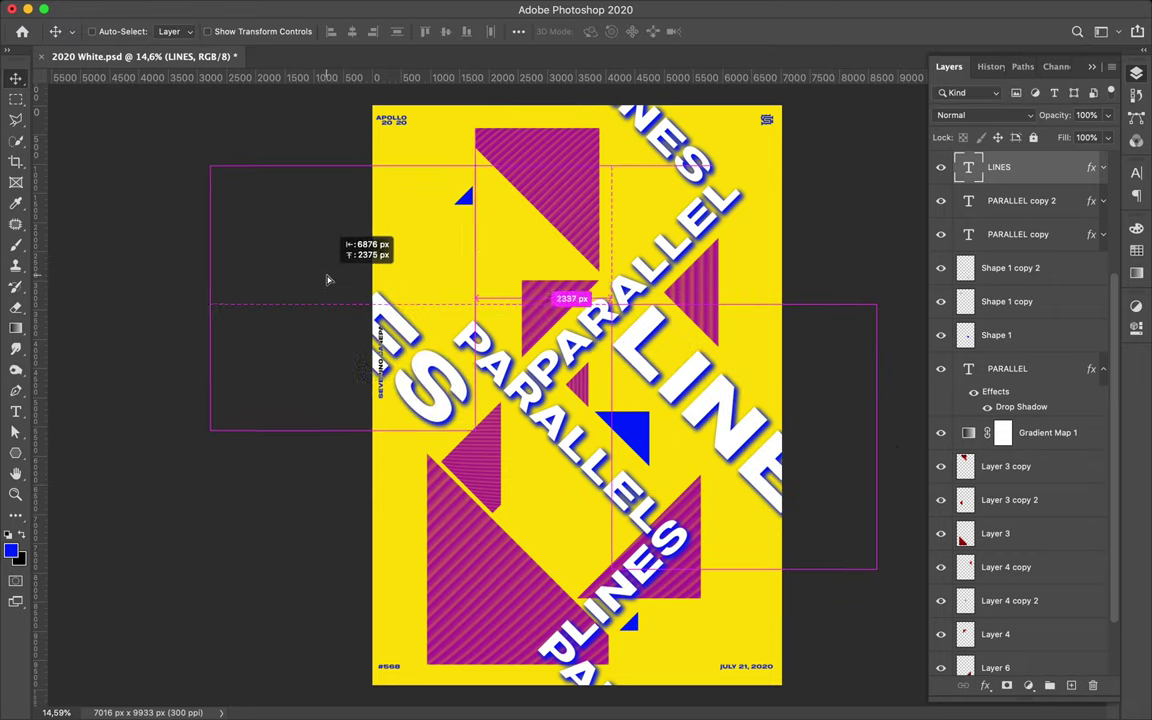
click(381, 398)
drag(382, 398, 386, 607)
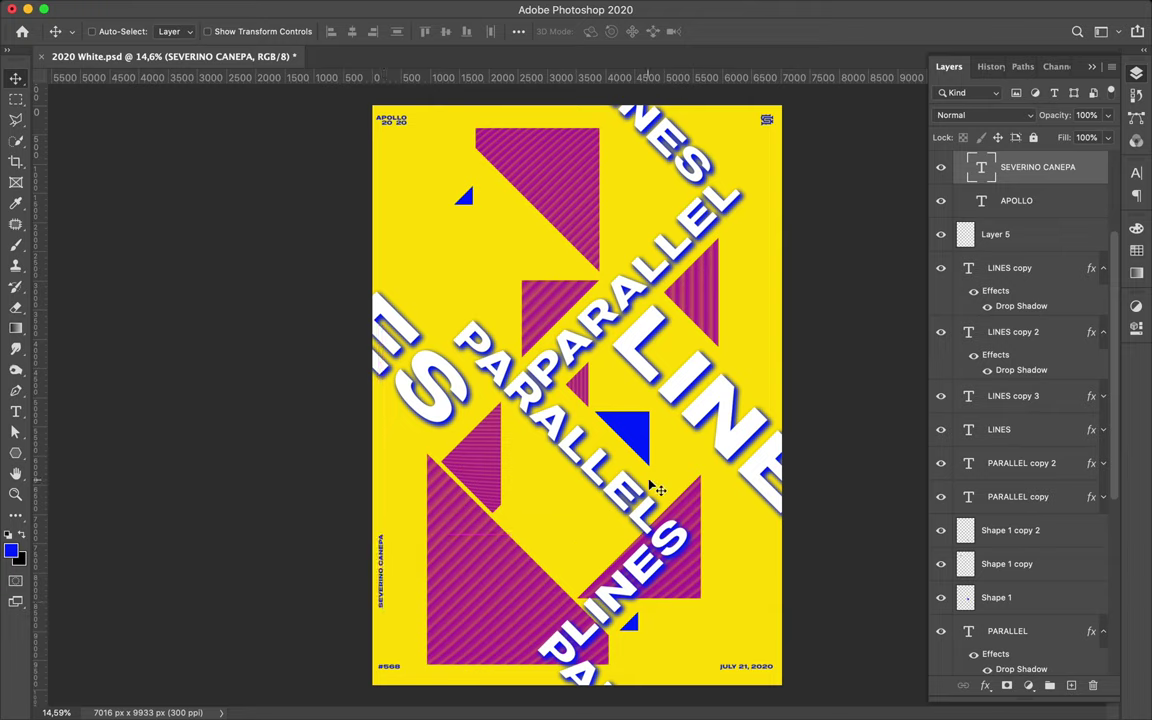
Step: Shrink the central PARALLEL text to about 51% and move it up and right
click(680, 256)
key(ctrl+t)
drag(691, 225, 638, 281)
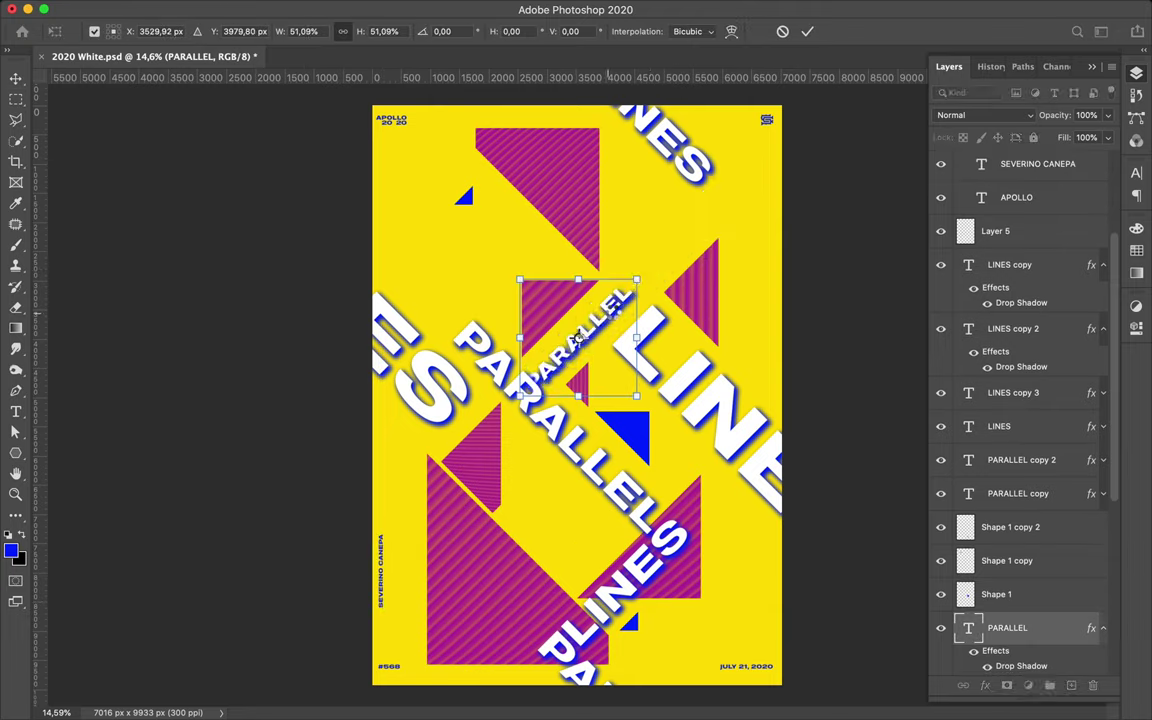
key(Return)
drag(578, 340, 592, 328)
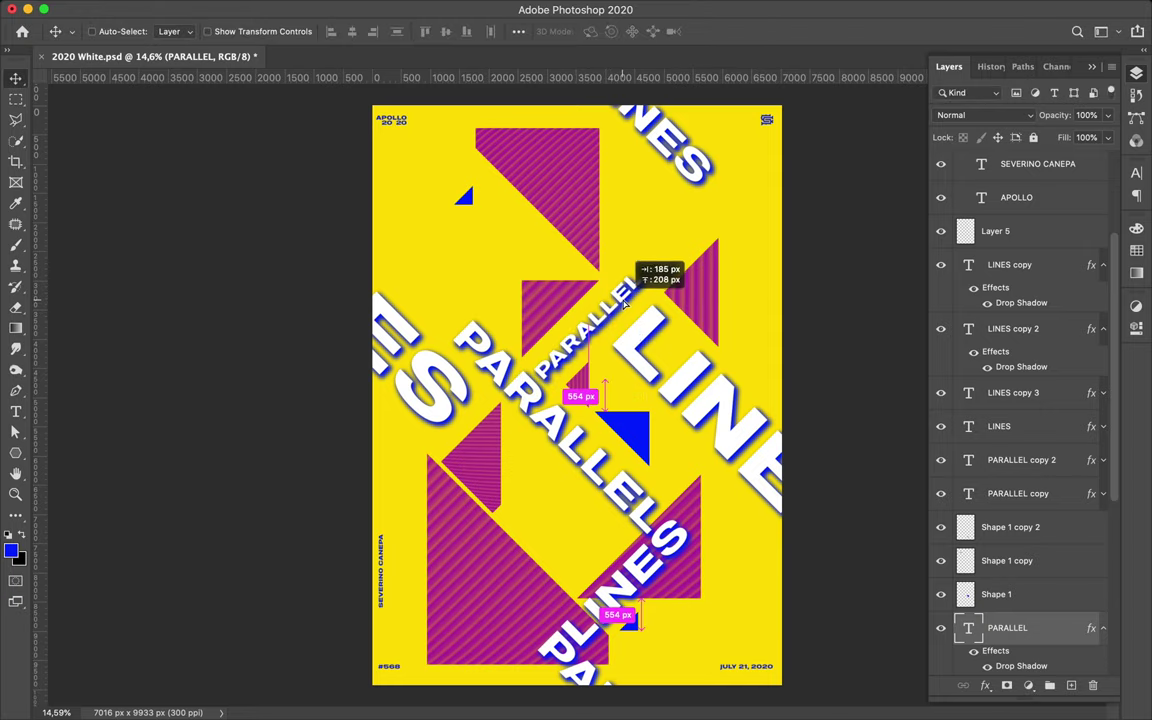
Step: Nudge the LINES and PARALLEL copy text slightly, then select the lower-left magenta triangle
drag(629, 487, 620, 482)
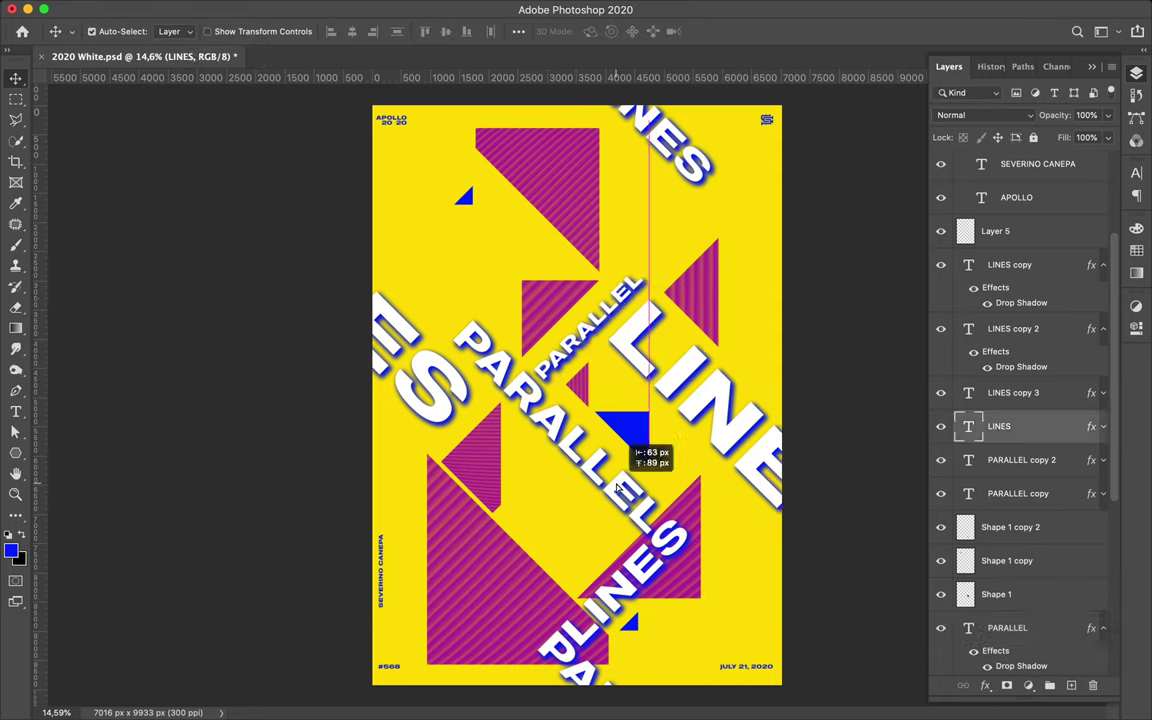
drag(523, 400, 513, 397)
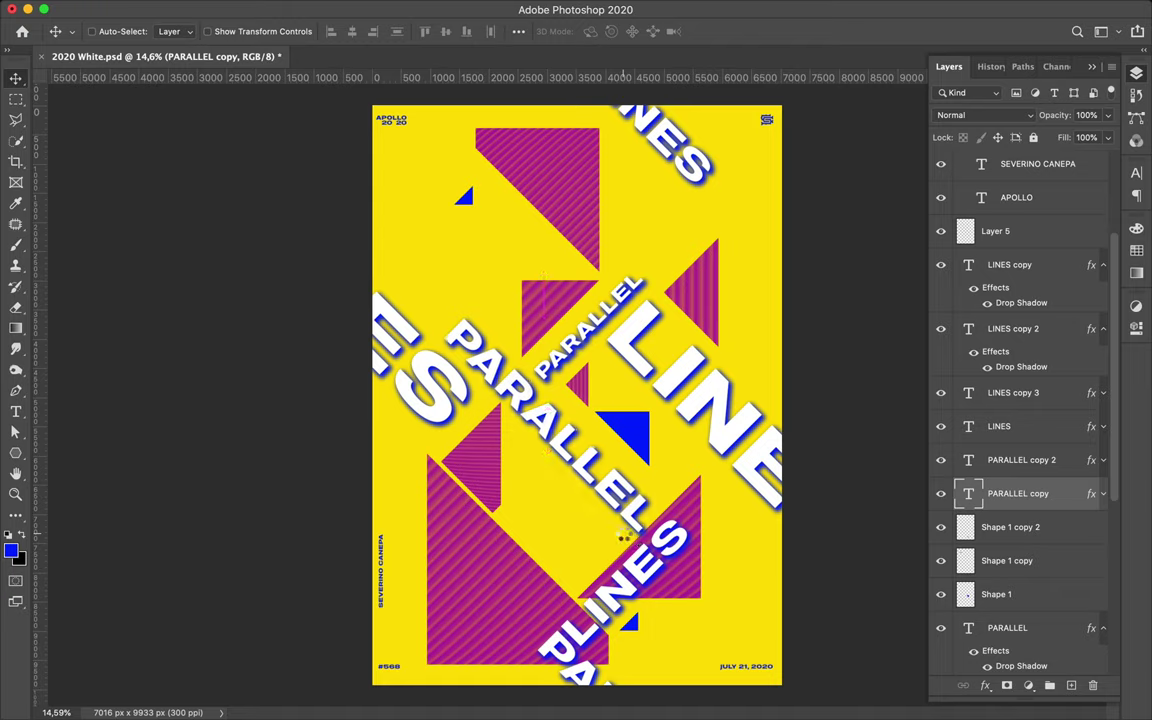
click(614, 314)
click(514, 593)
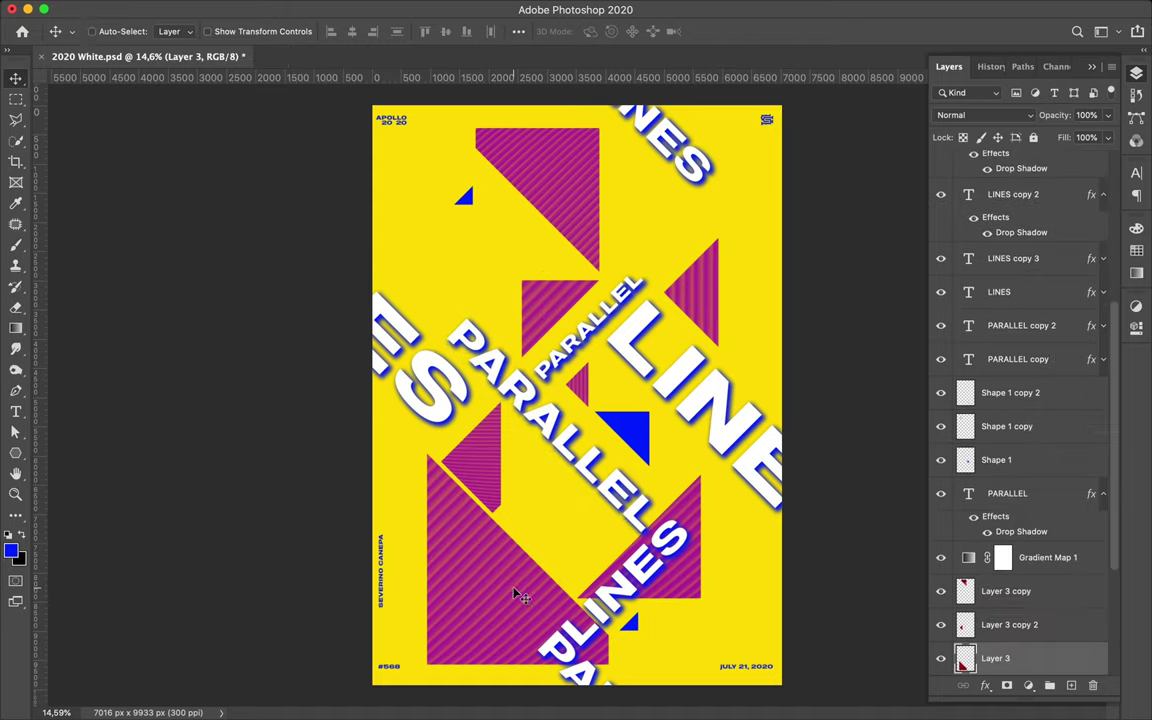
Step: Shrink the lower magenta triangle copy and move it into the bottom-right corner
key(ctrl+t)
drag(608, 665, 530, 612)
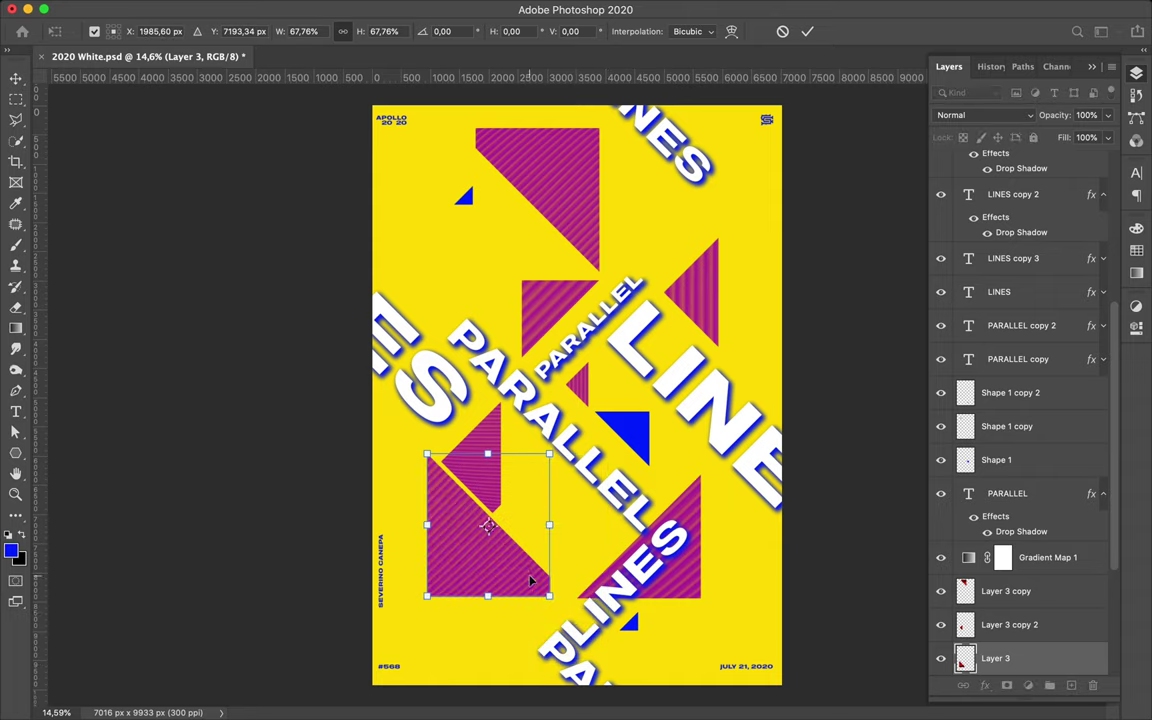
key(Return)
drag(702, 598, 770, 651)
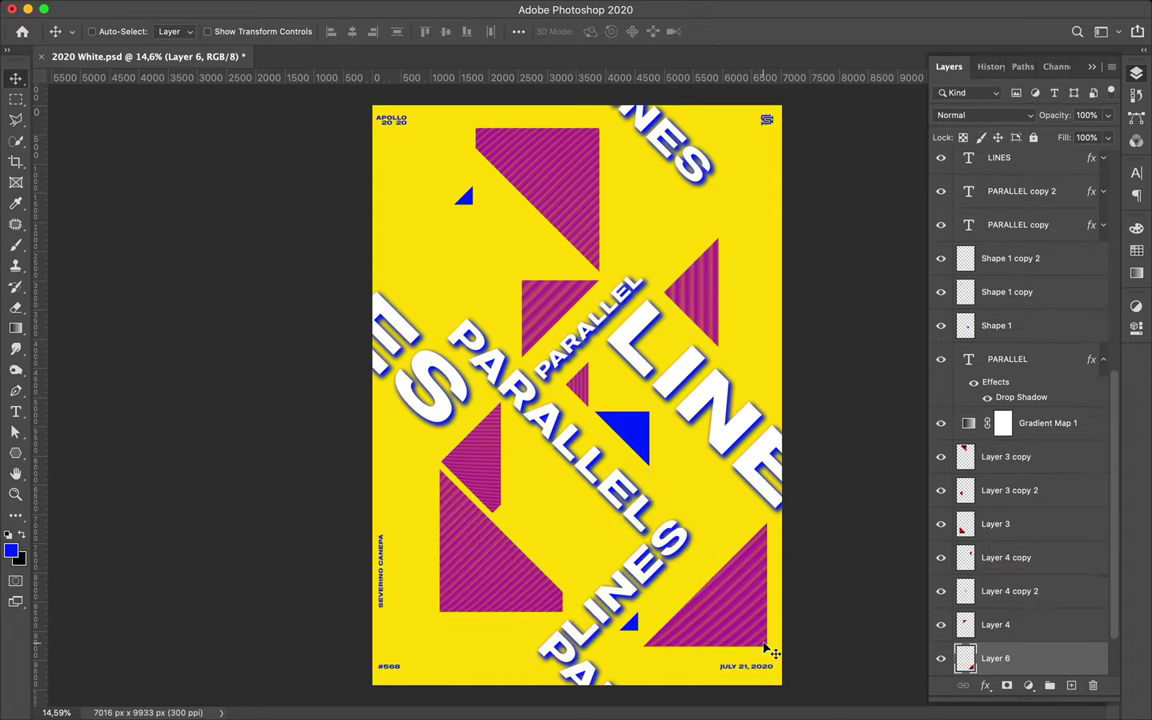
Step: Duplicate the small blue triangle, rotate it 135°, enlarge it, and place it upper-left
click(467, 200)
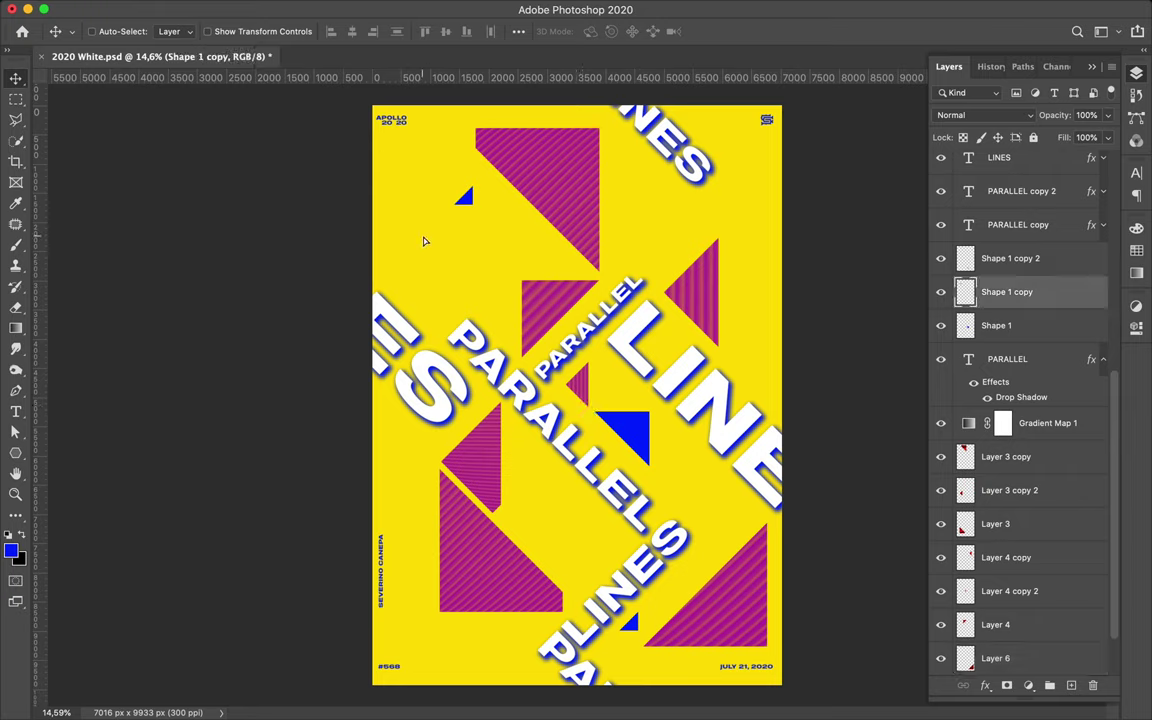
key(ctrl+j)
key(ctrl+t)
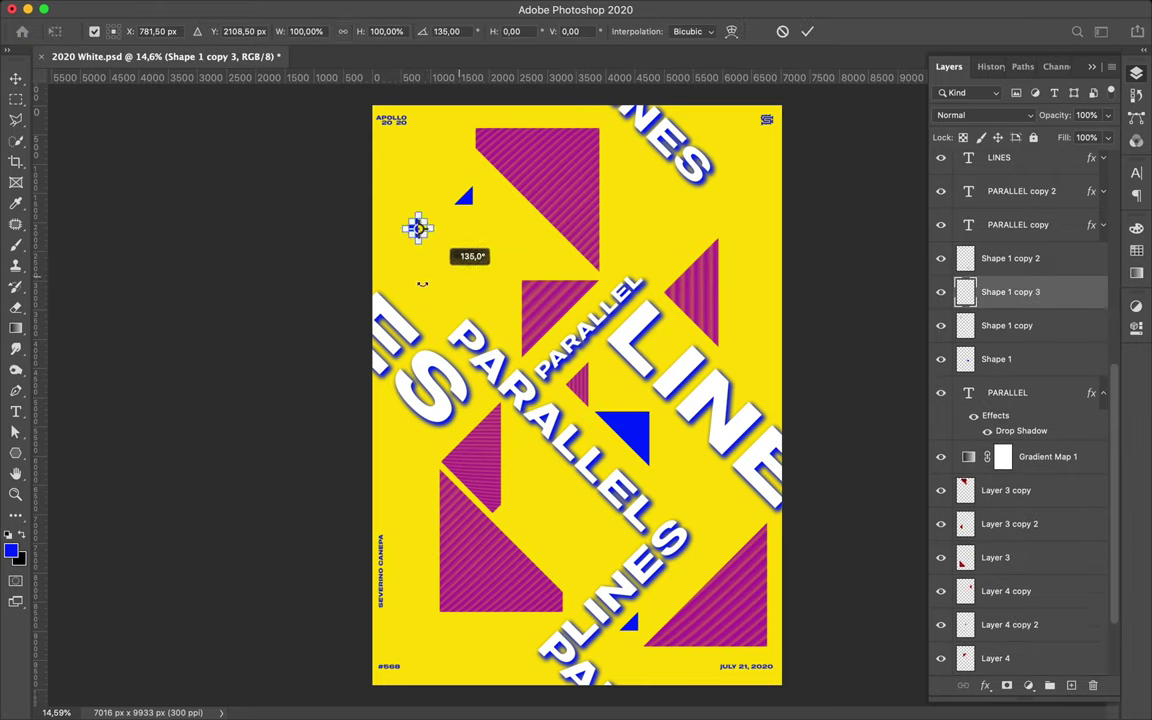
key(Return)
key(ctrl+t)
mouse_move(419, 240)
mouse_down()
mouse_move(420, 343)
mouse_move(419, 288)
mouse_up()
key(Return)
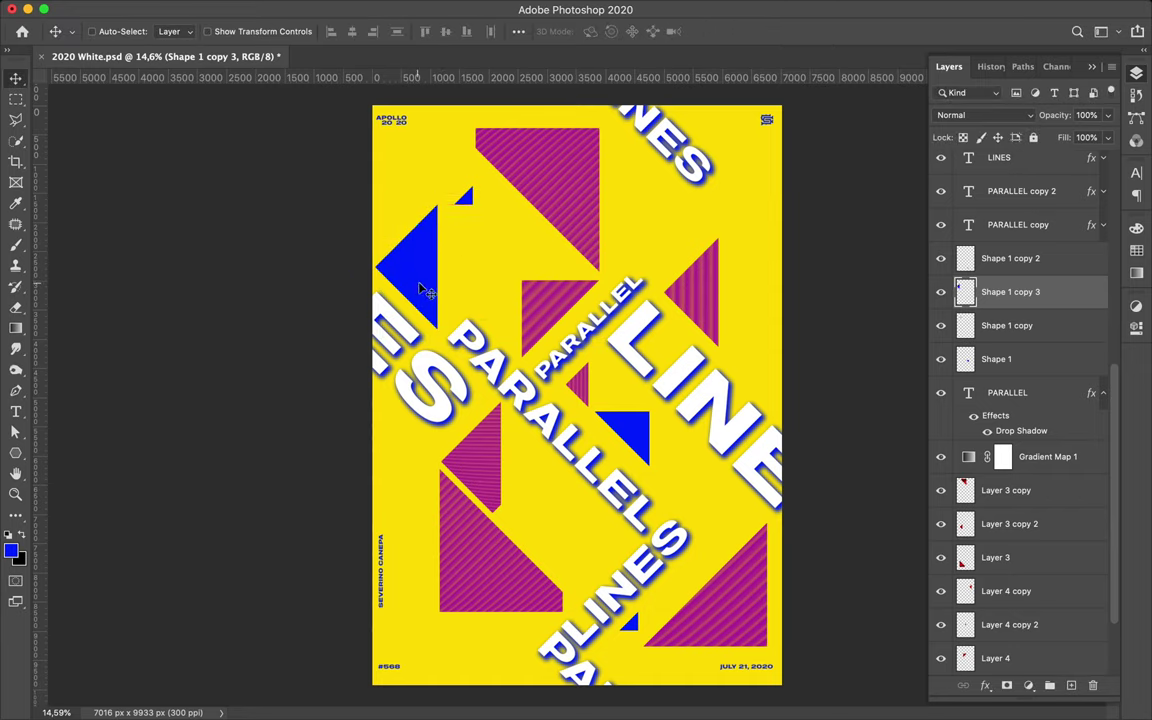
drag(422, 289, 424, 292)
Step: Nudge the small blue triangle into place and make the central magenta square visible
ctrl+click(481, 210)
drag(466, 198, 533, 206)
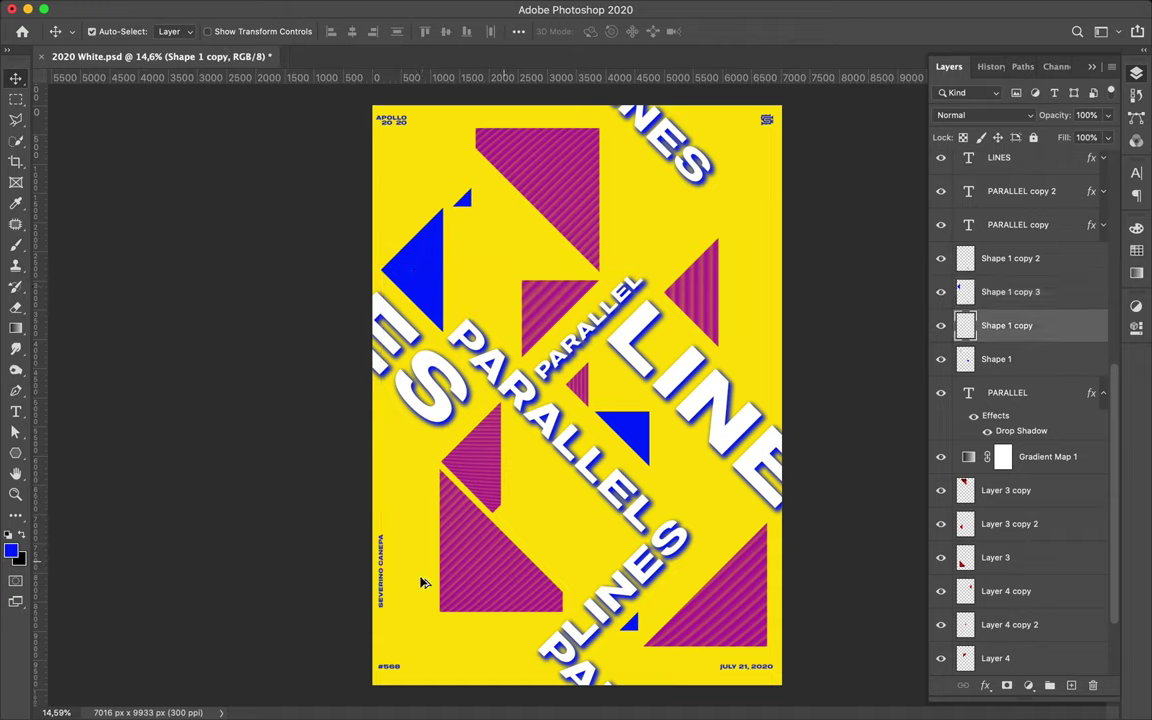
scroll(1010, 500, down, 3)
click(940, 624)
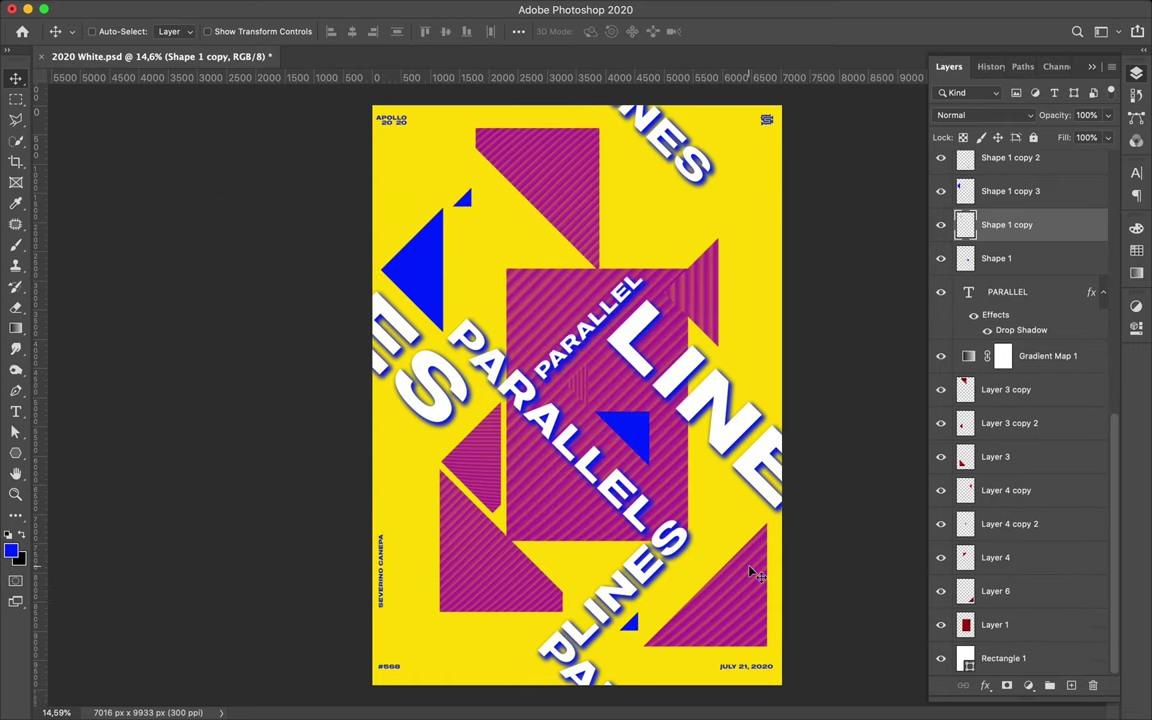
Step: Lasso a piece of the magenta square onto a new layer and move it to the bottom-left corner
key(l)
click(521, 562)
key(ctrl+j)
click(694, 249)
click(1036, 625)
key(ctrl+j)
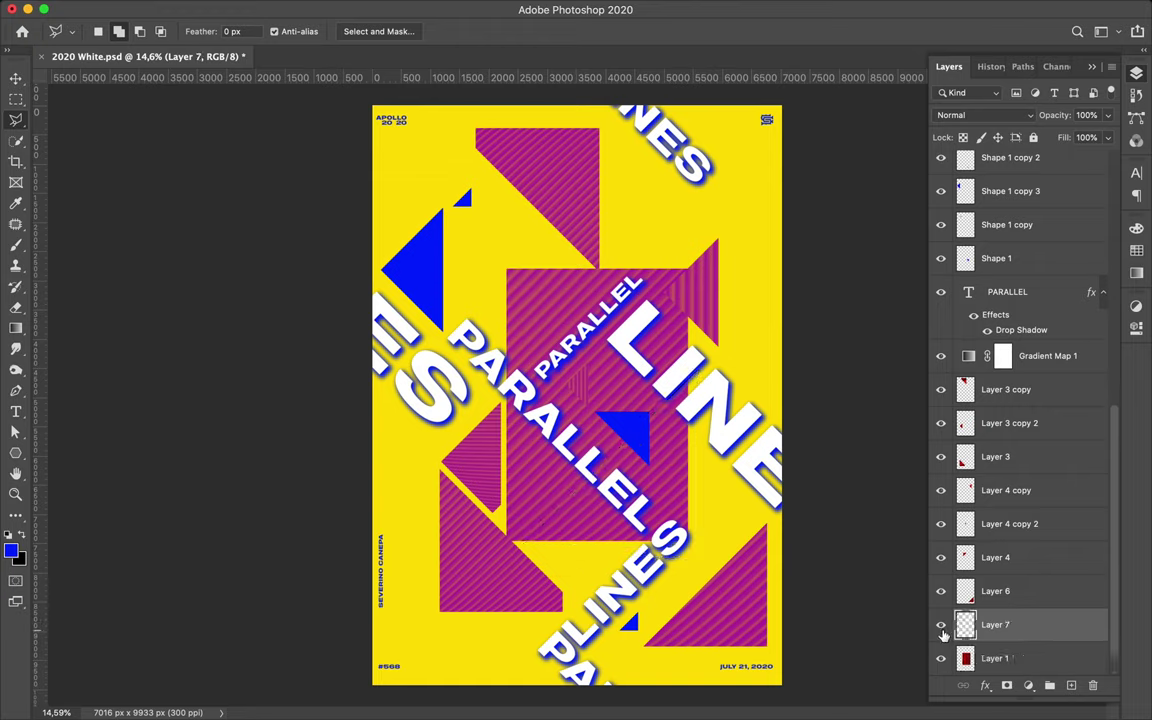
key(v)
drag(432, 645, 374, 682)
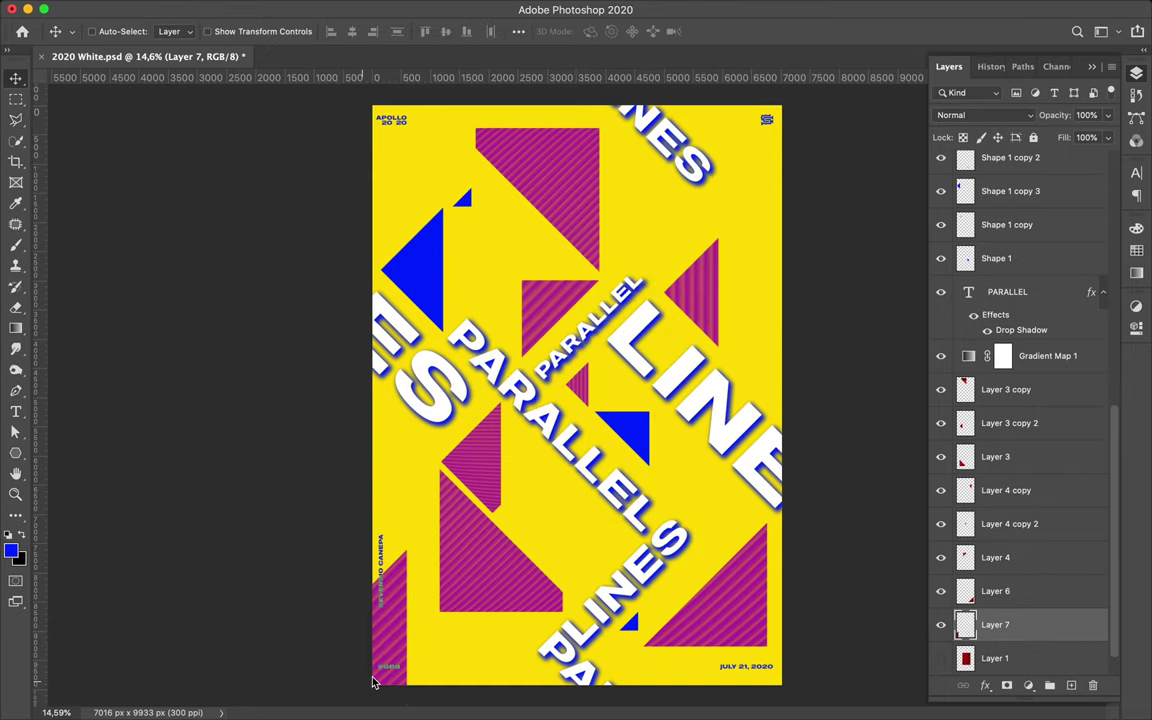
Step: Sample green from the poster as foreground and place the first Pen anchor of a new shape
key(i)
click(390, 660)
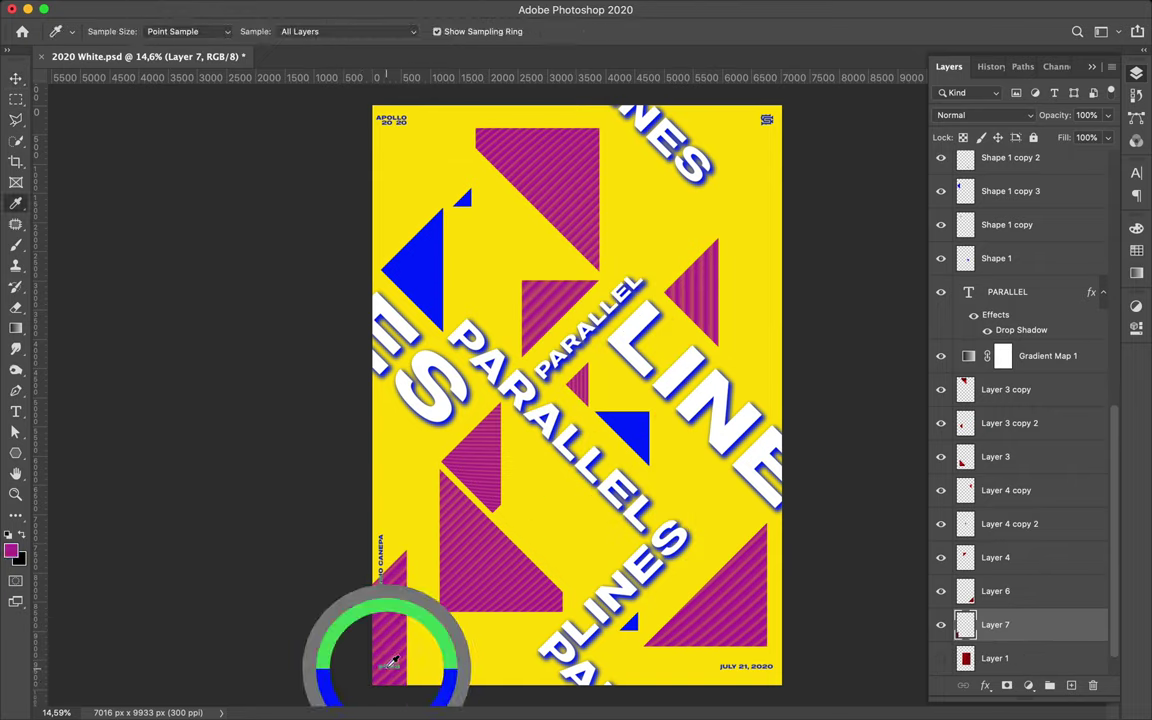
click(393, 662)
scroll(1063, 276, up, 10)
click(1010, 250)
click(958, 161)
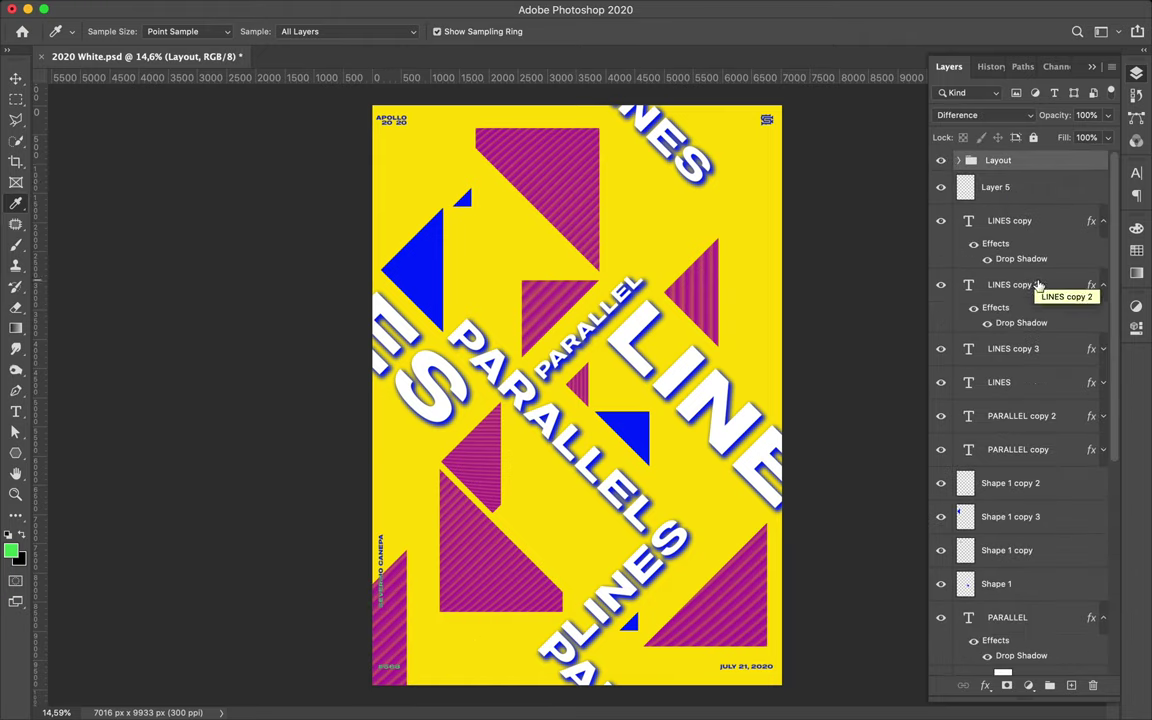
key(p)
click(525, 360)
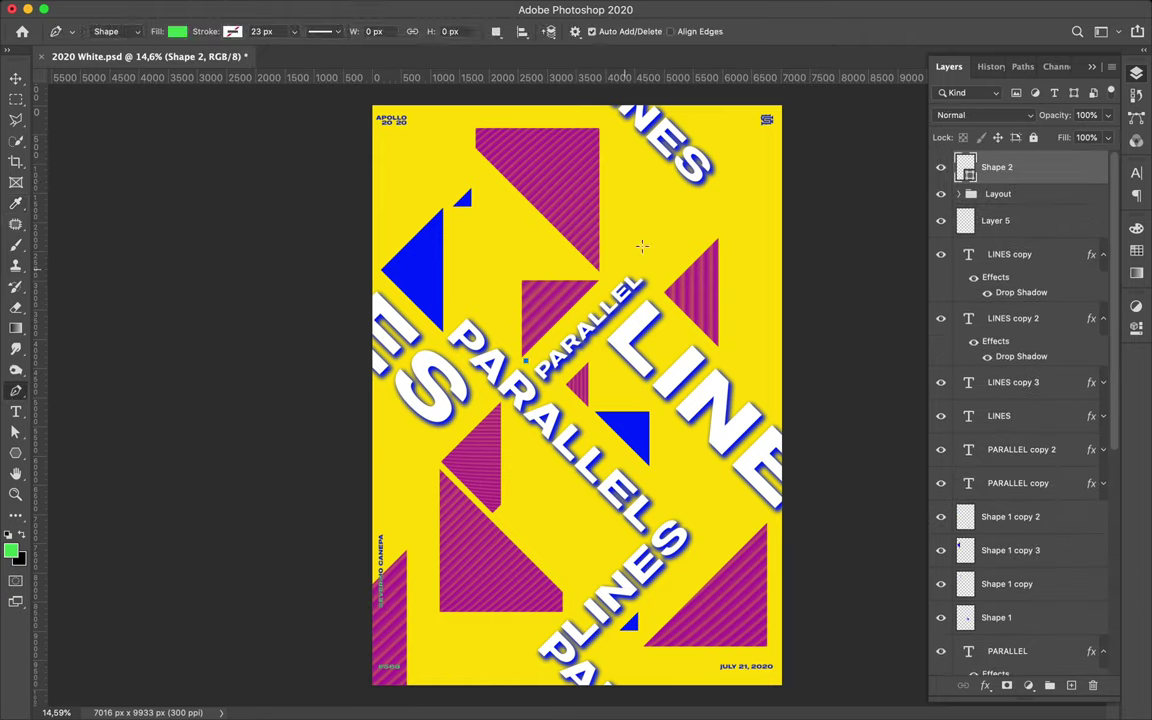
Step: Remove the green line's fill and move it above the small PARALLEL text
key(a)
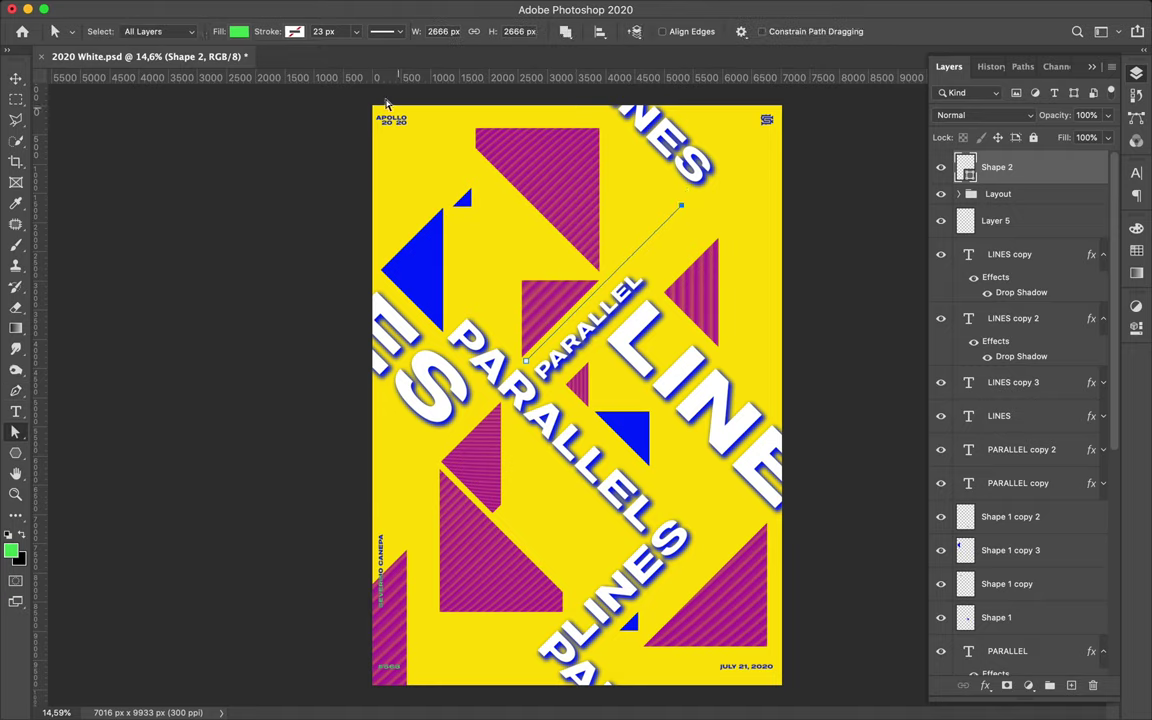
click(238, 31)
click(200, 62)
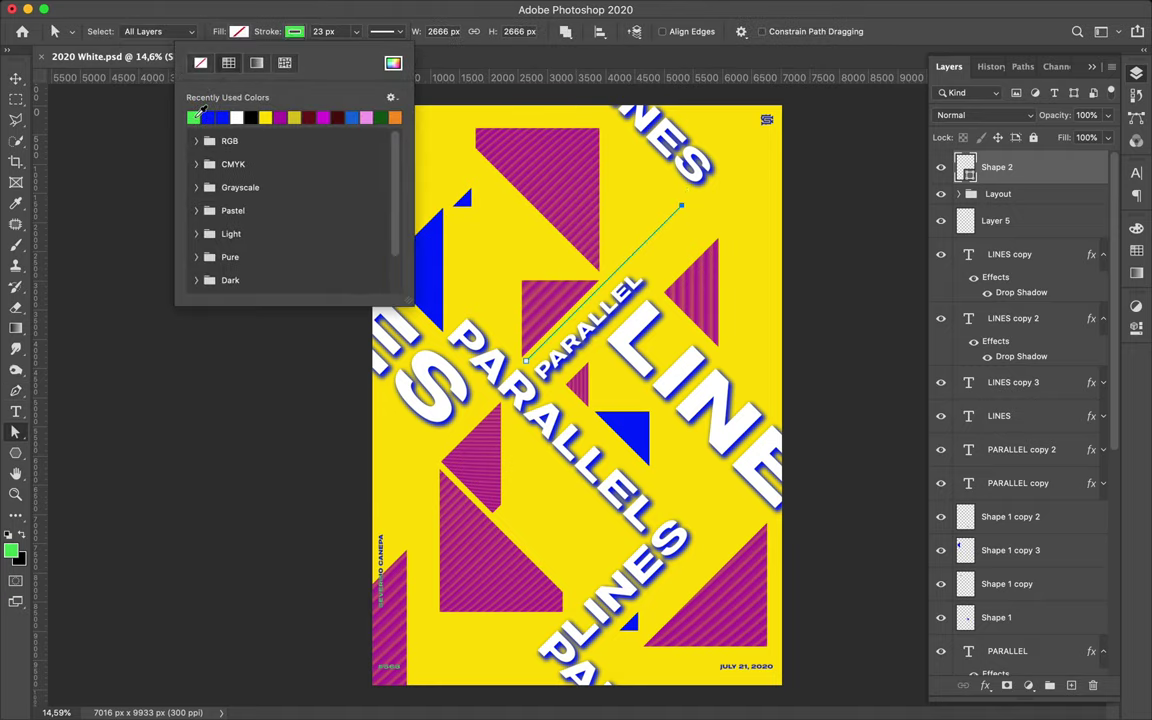
key(v)
drag(581, 223, 647, 258)
key(a)
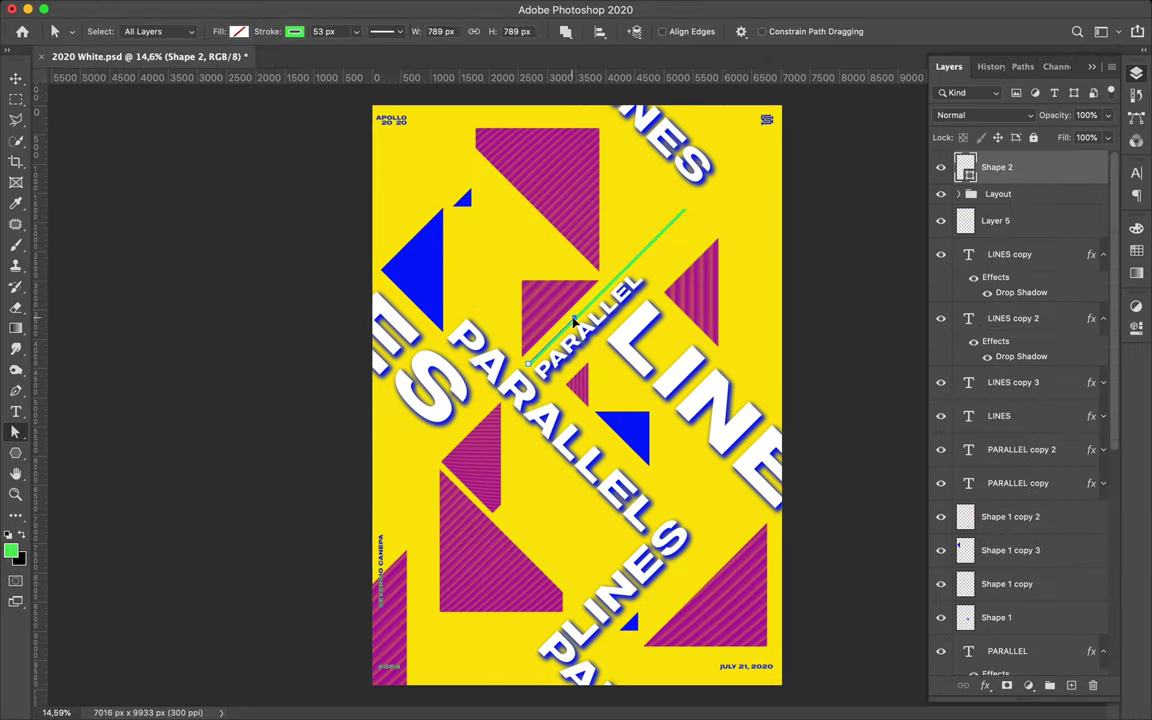
Step: Give the line beside LINE no fill and a green 120 px stroke, and move Shape 3 above Gradient Map 1
click(727, 425)
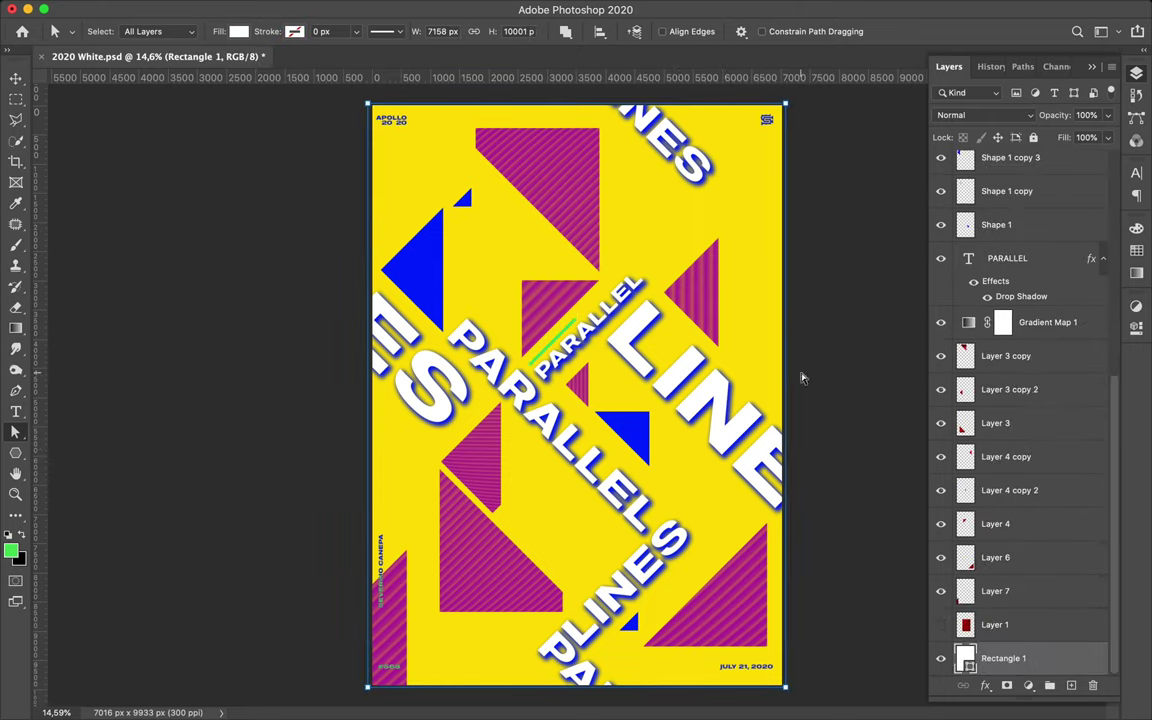
click(795, 421)
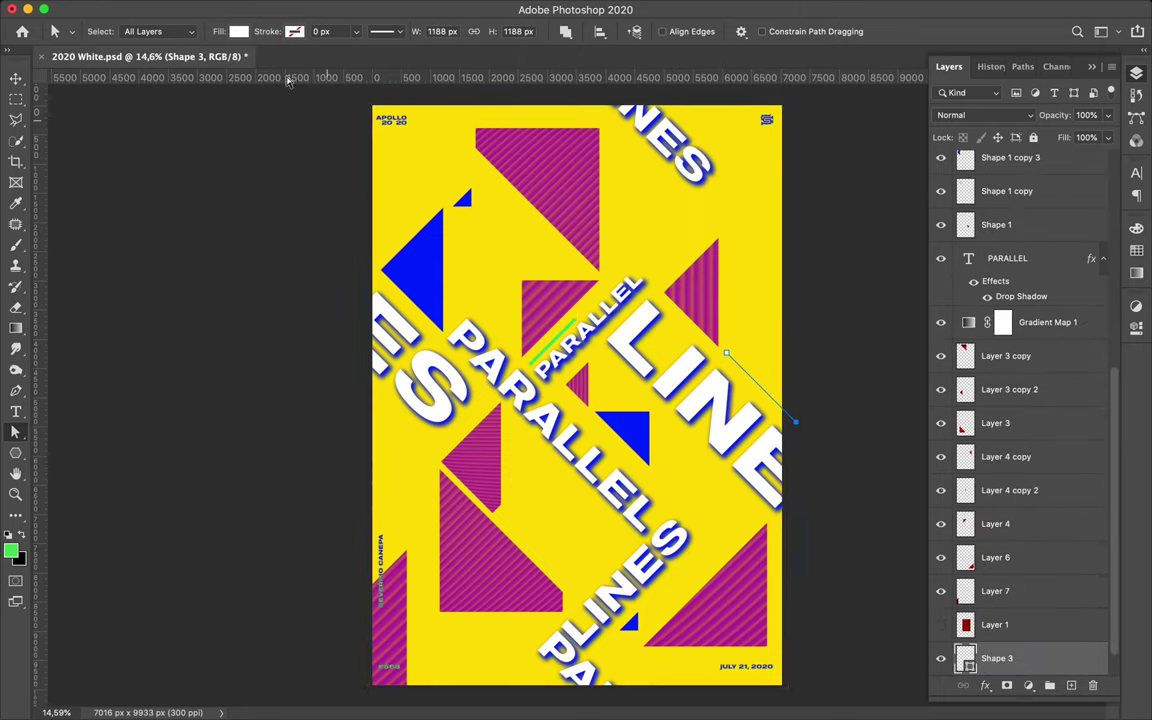
click(238, 31)
click(294, 31)
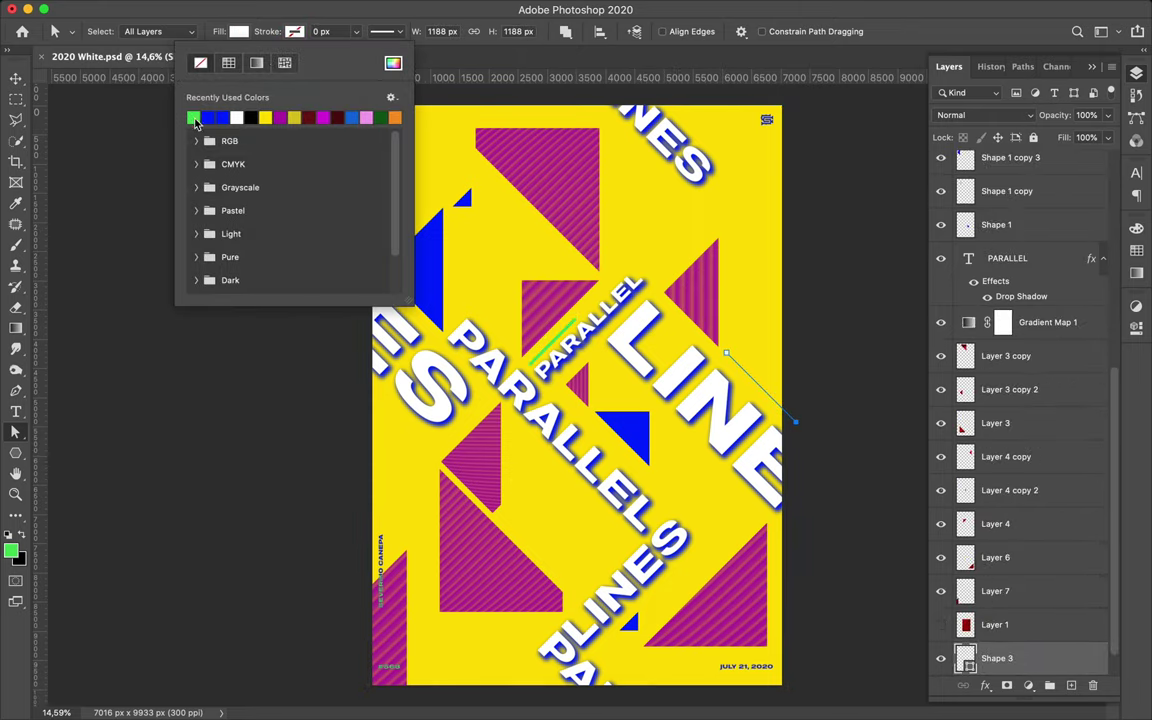
click(337, 32)
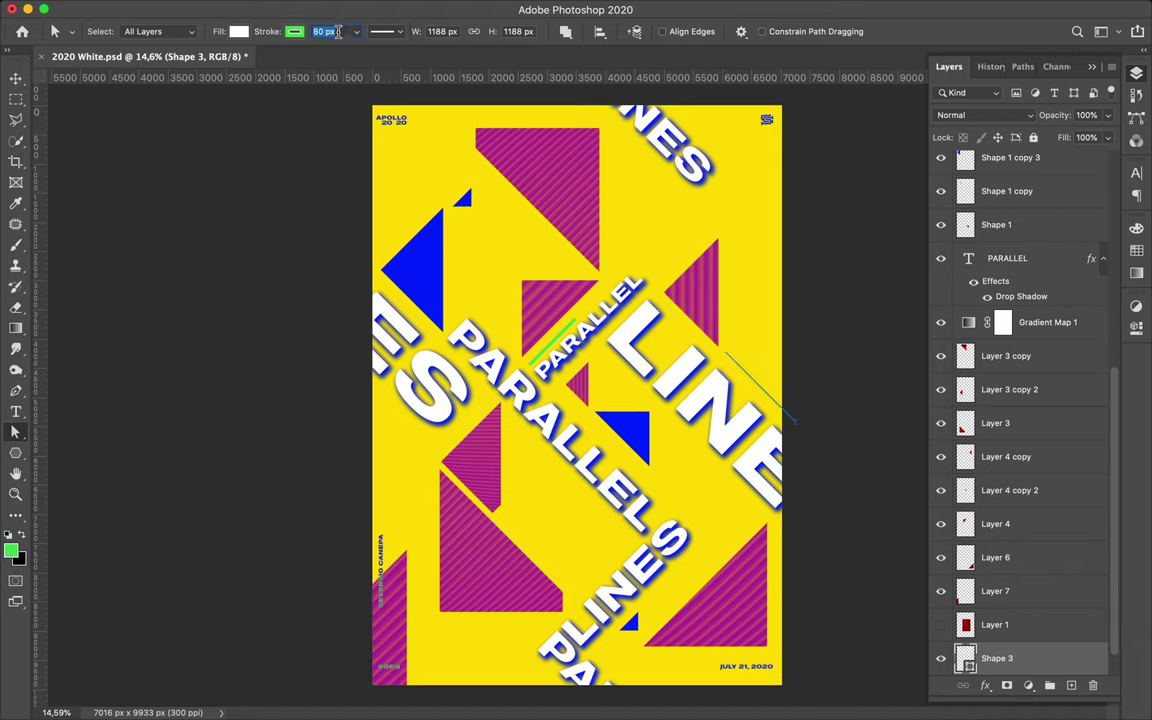
drag(996, 658, 1066, 308)
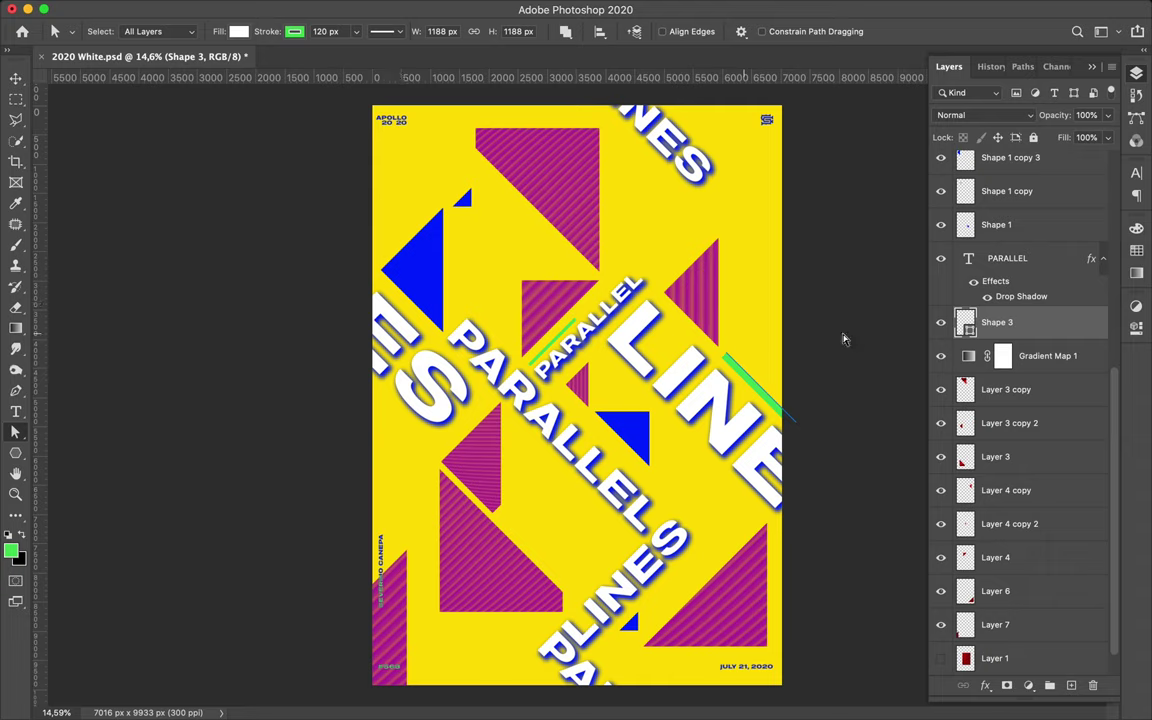
Step: Shrink the small central magenta triangle, temporarily hiding the large PARALLEL text
key(v)
click(548, 323)
click(530, 360)
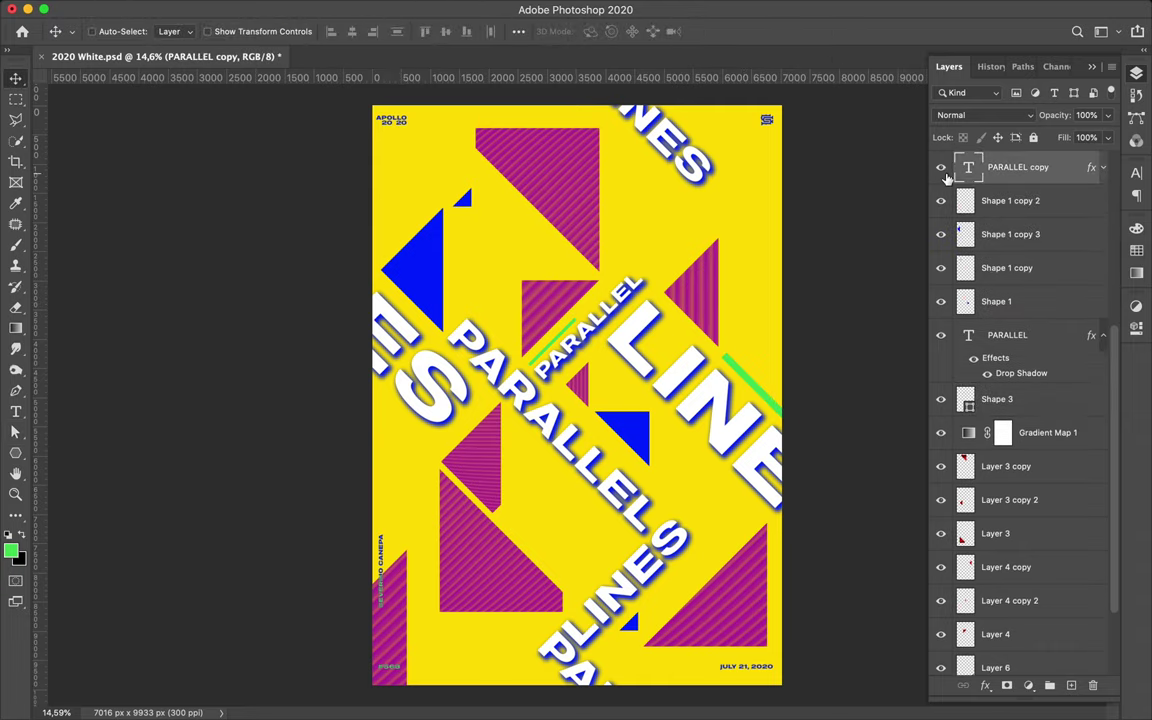
click(940, 103)
click(590, 400)
key(ctrl+t)
drag(588, 405, 580, 388)
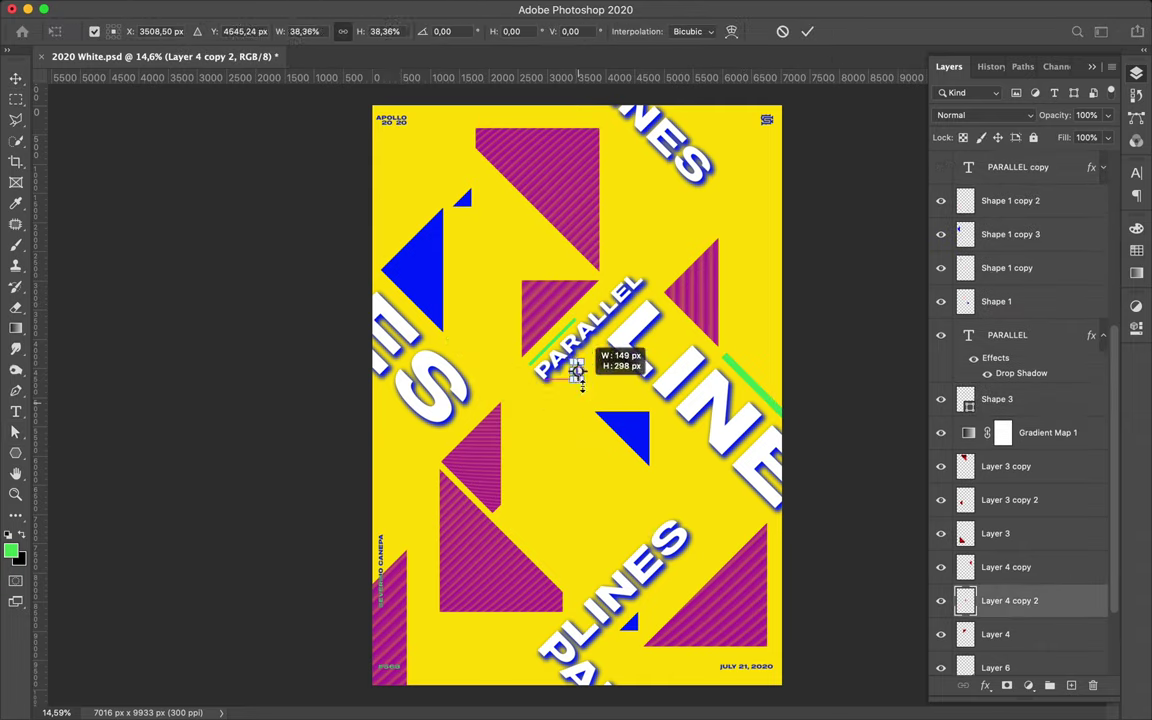
key(Return)
click(940, 167)
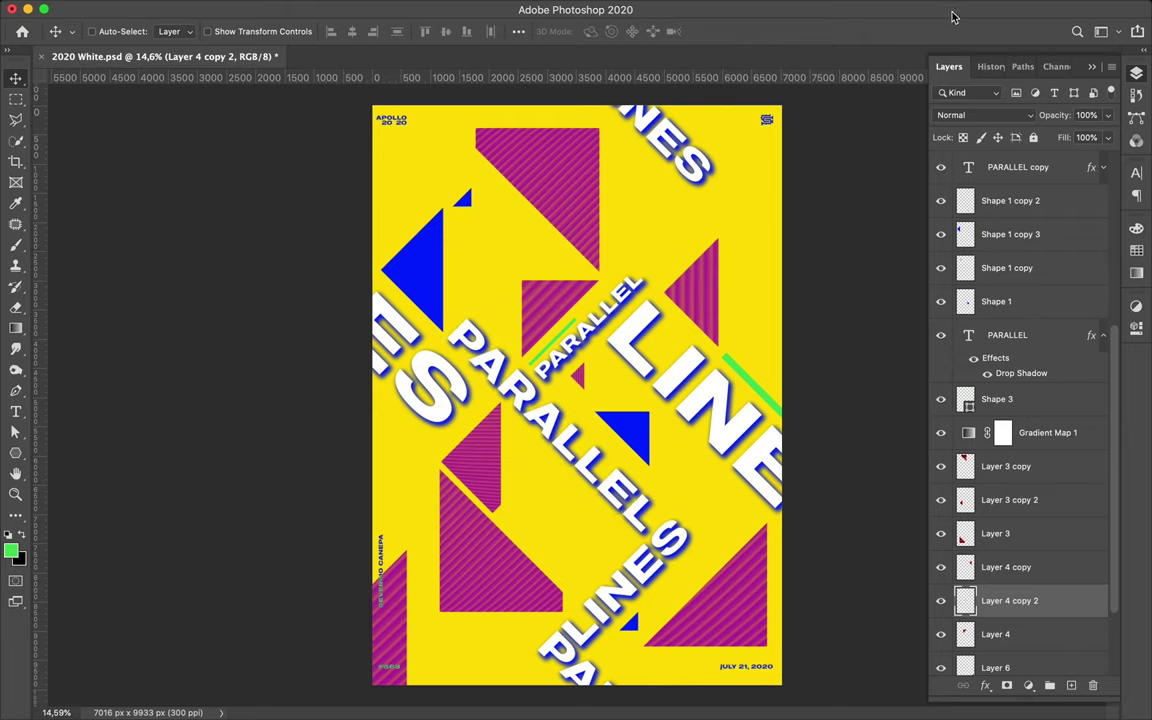
Step: Draw a green rectangle, rotate it -45°, and place it as a narrow band beside LINE
key(u)
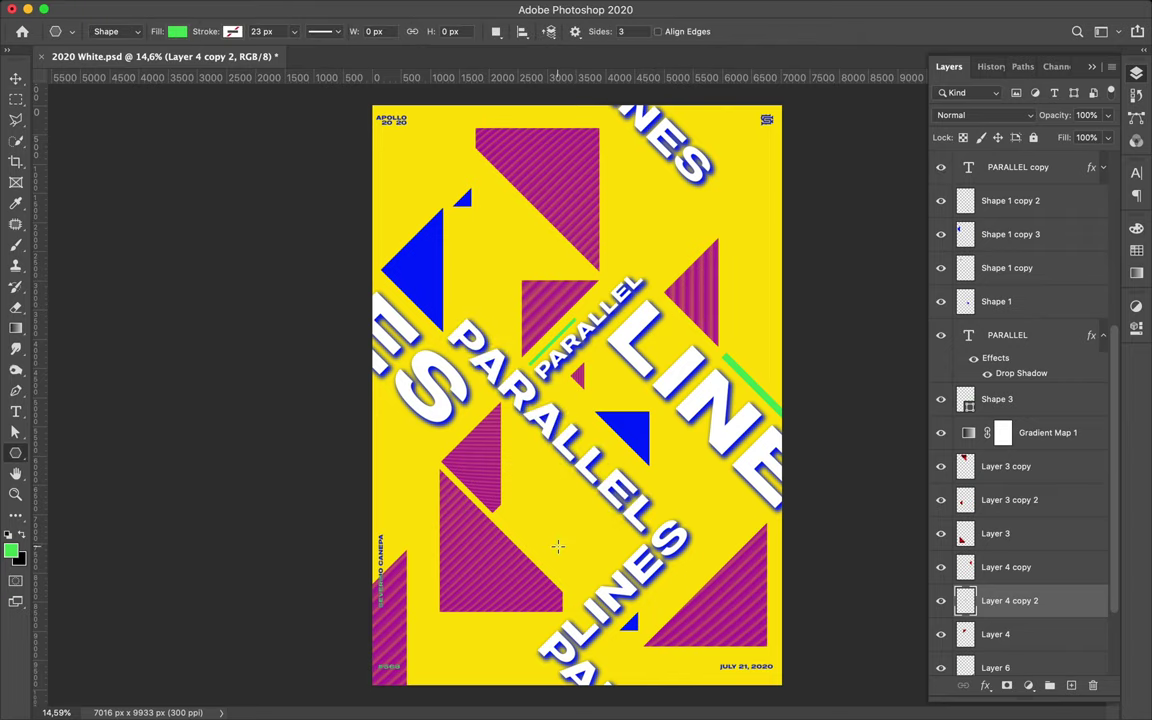
ctrl+click(557, 545)
drag(382, 411, 394, 631)
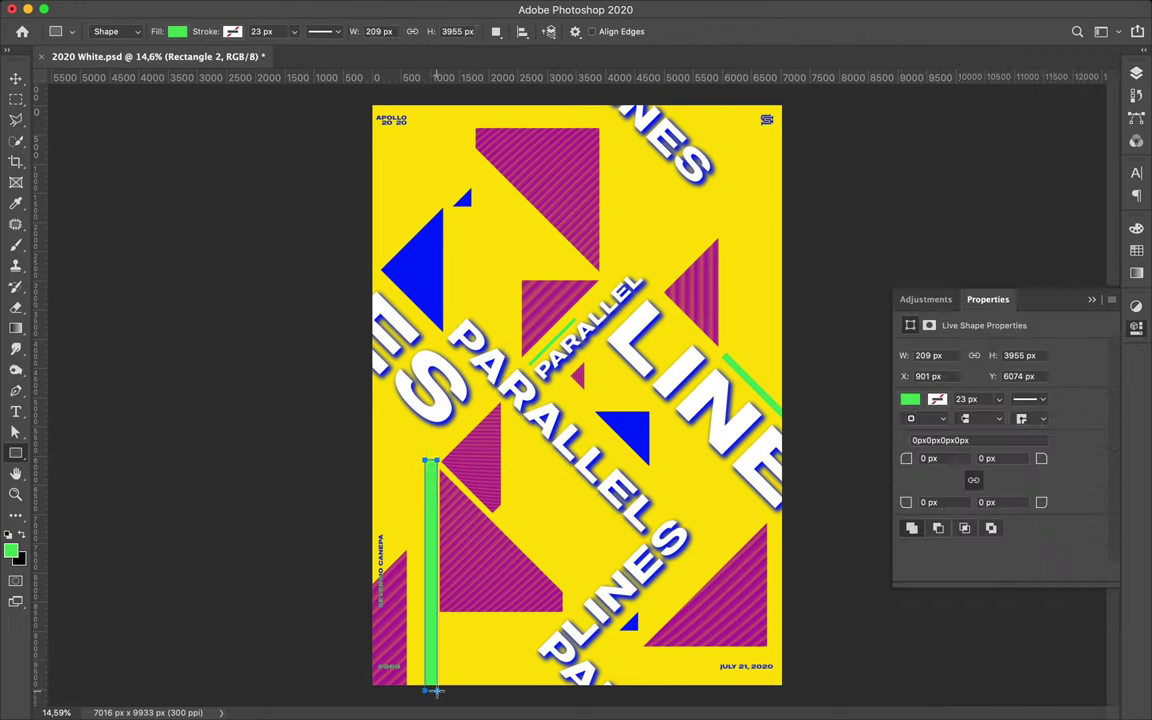
key(v)
drag(390, 520, 720, 505)
key(ctrl+t)
drag(693, 395, 615, 450)
drag(700, 500, 790, 425)
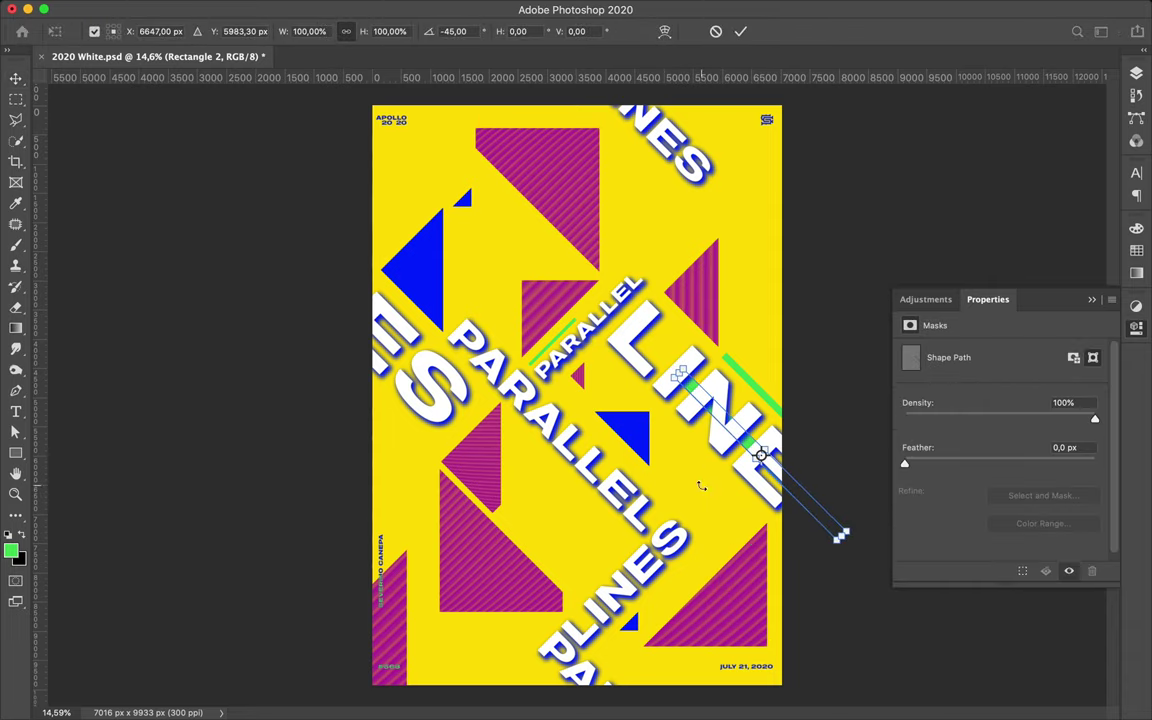
key(Return)
Step: Duplicate the green band, widen it, and stretch it to the poster's bottom-left edge
key(ctrl+j)
key(ctrl+t)
drag(750, 447, 500, 640)
mouse_move(553, 527)
mouse_down()
mouse_move(620, 535)
mouse_move(570, 480)
mouse_up()
key(Return)
key(a)
key(v)
mouse_move(565, 535)
mouse_down()
mouse_move(565, 549)
mouse_move(592, 527)
mouse_move(617, 463)
mouse_move(450, 613)
mouse_up()
key(a)
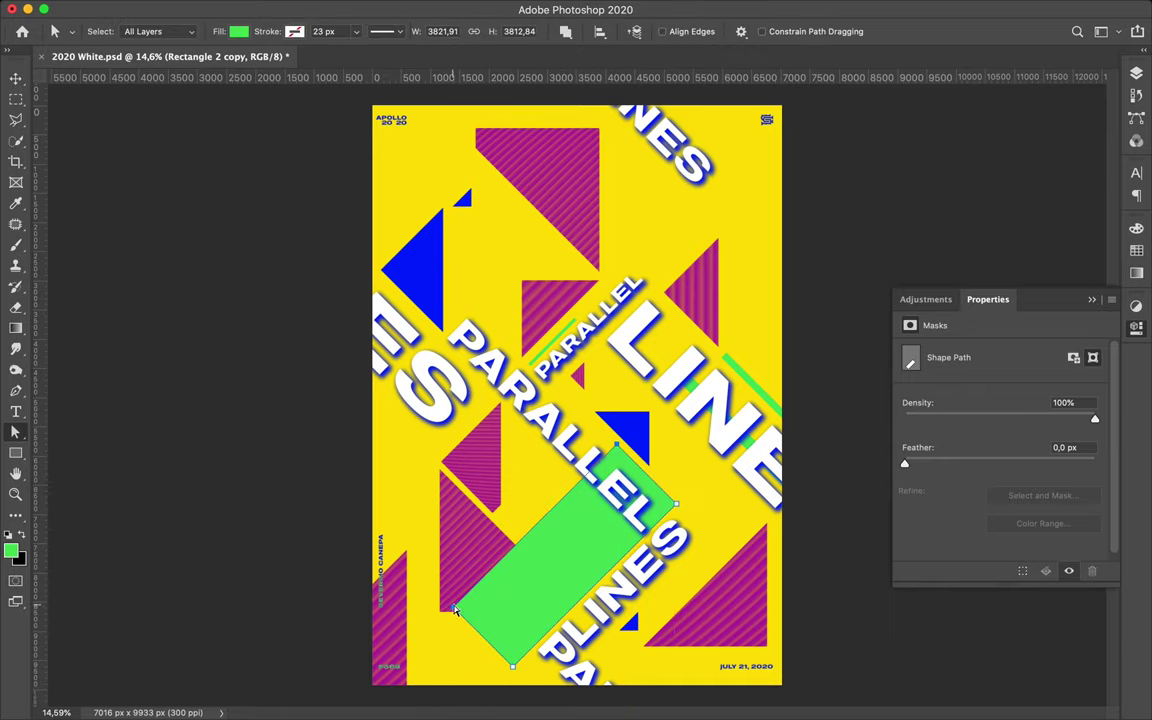
drag(513, 671, 370, 688)
Step: Move Rectangle 2 copy below Rectangle 2 and select all the striped triangle layers
key(v)
click(1136, 73)
drag(1014, 301, 1021, 480)
click(1041, 434)
scroll(1041, 500, down, 3)
shift+click(1041, 635)
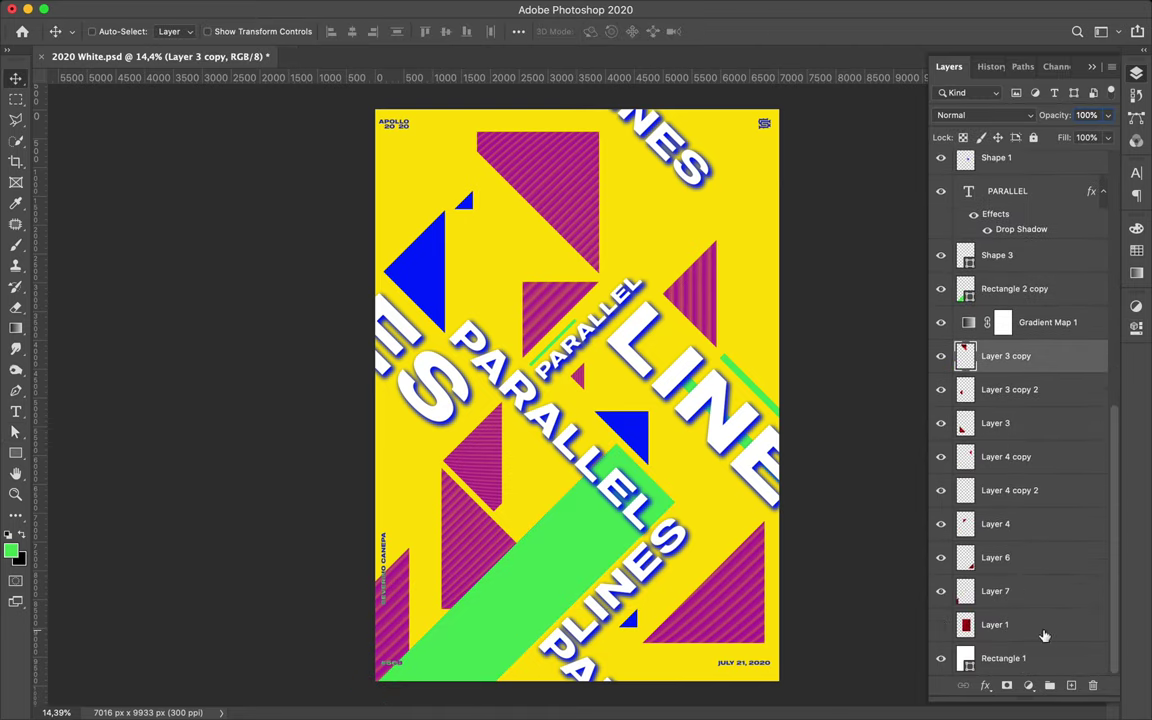
Step: Group the striped triangles, duplicate and clip the Gradient Map to the group, and save
key(ctrl+g)
alt+click(1017, 618)
mouse_move(1017, 604)
mouse_down()
mouse_move(1020, 645)
mouse_move(1013, 555)
mouse_up()
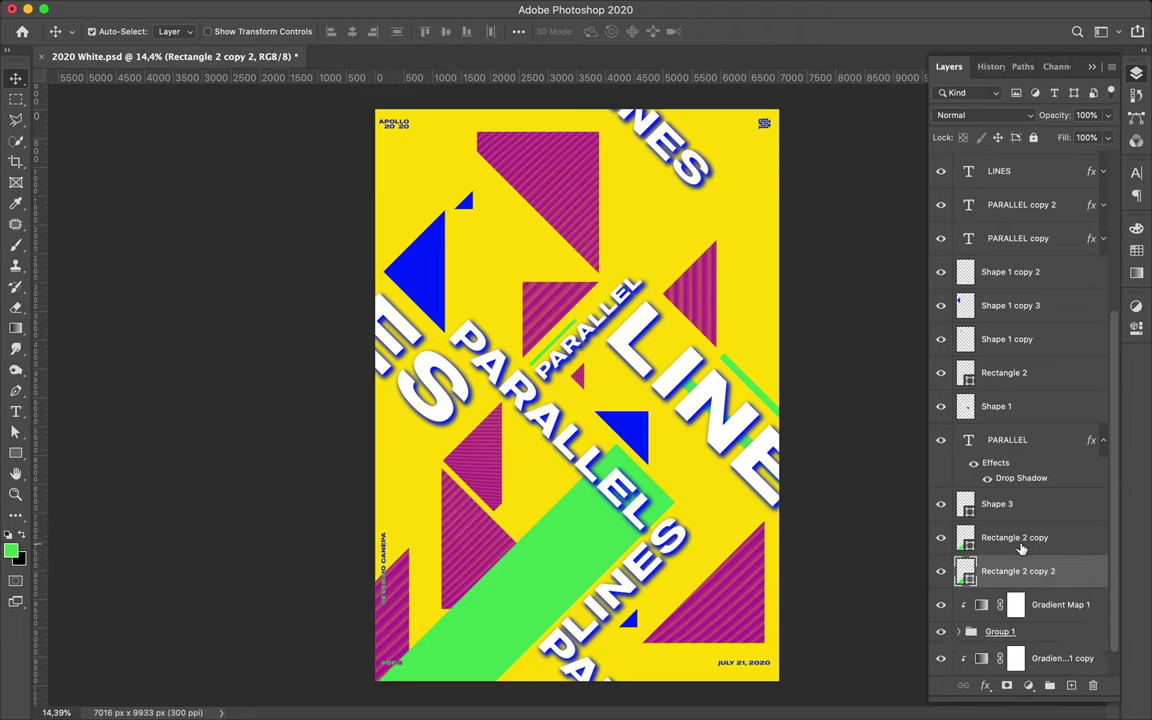
key(ctrl+s)
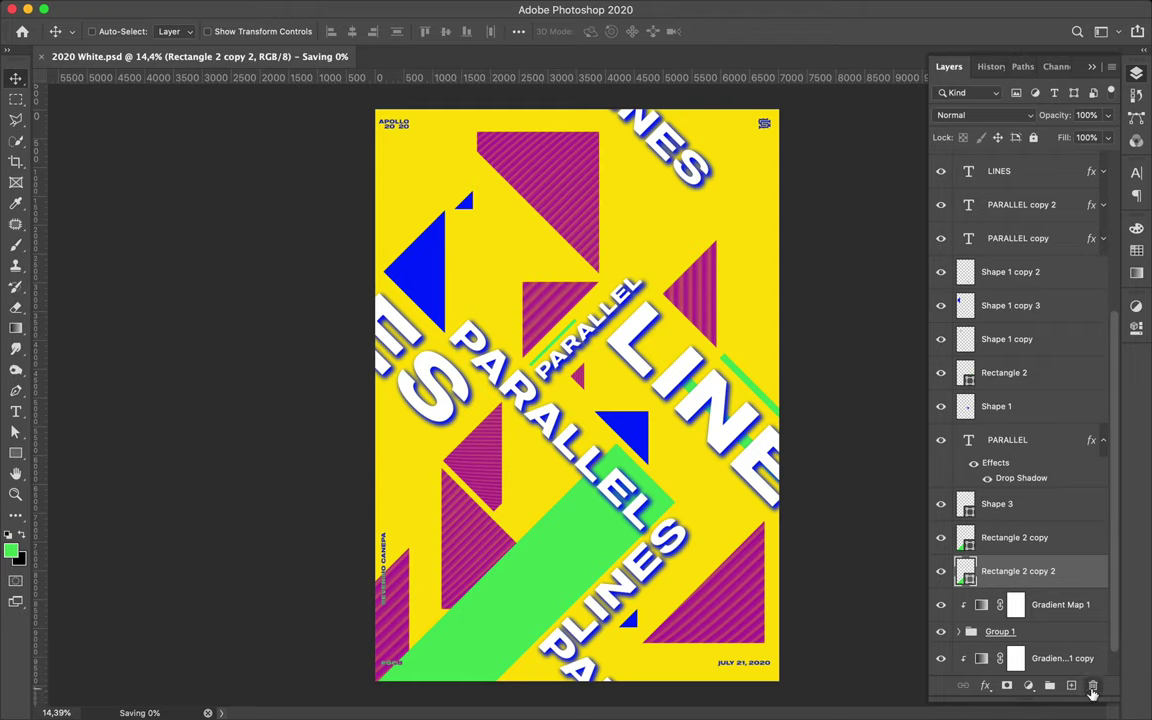
Step: Delete Rectangle 2 copy 2, move the green band below the triangles group, and reshape its outline
click(1092, 686)
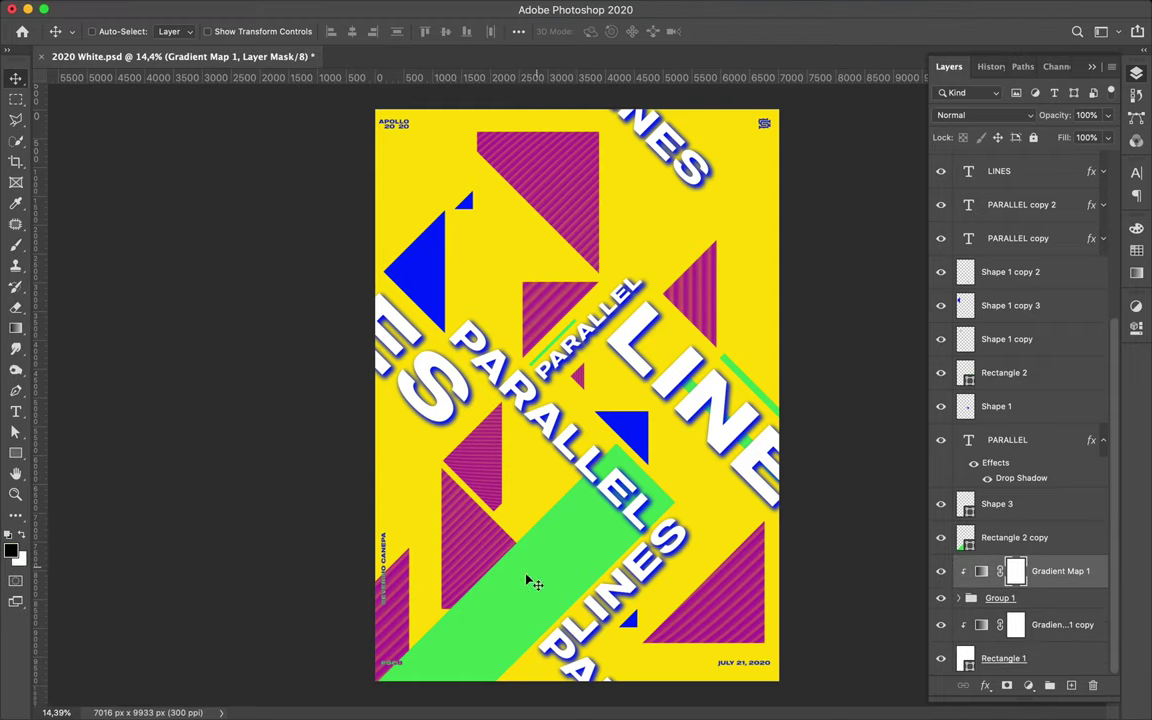
drag(1013, 537, 1008, 612)
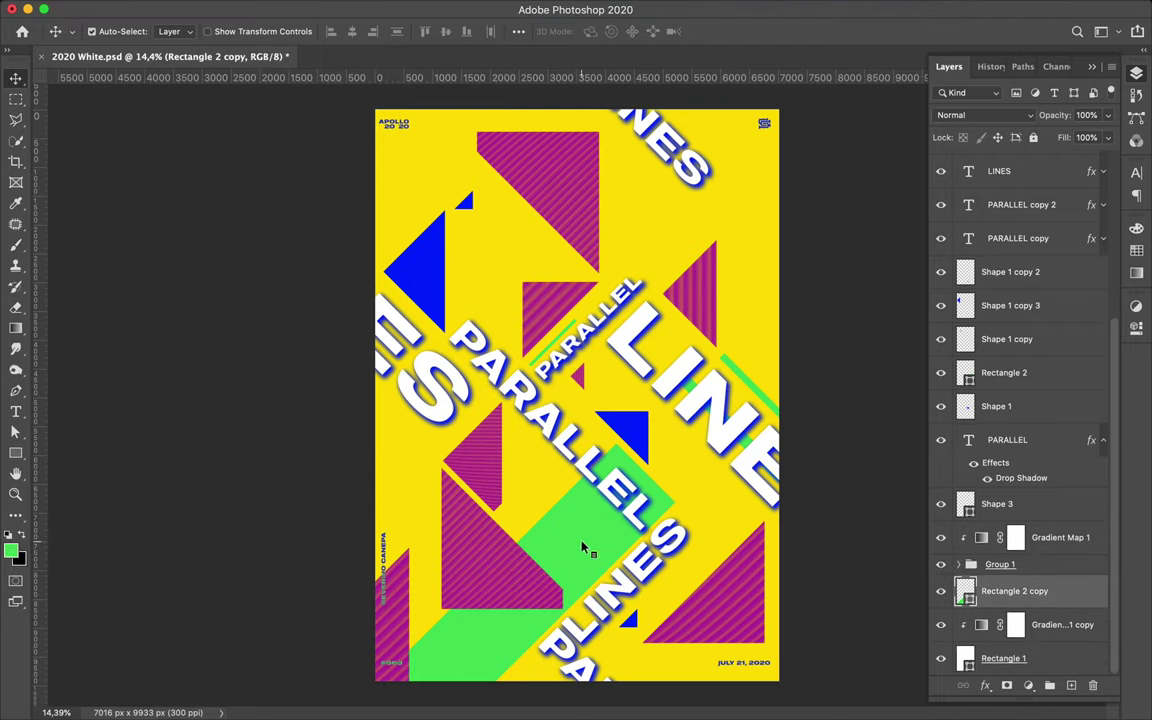
key(a)
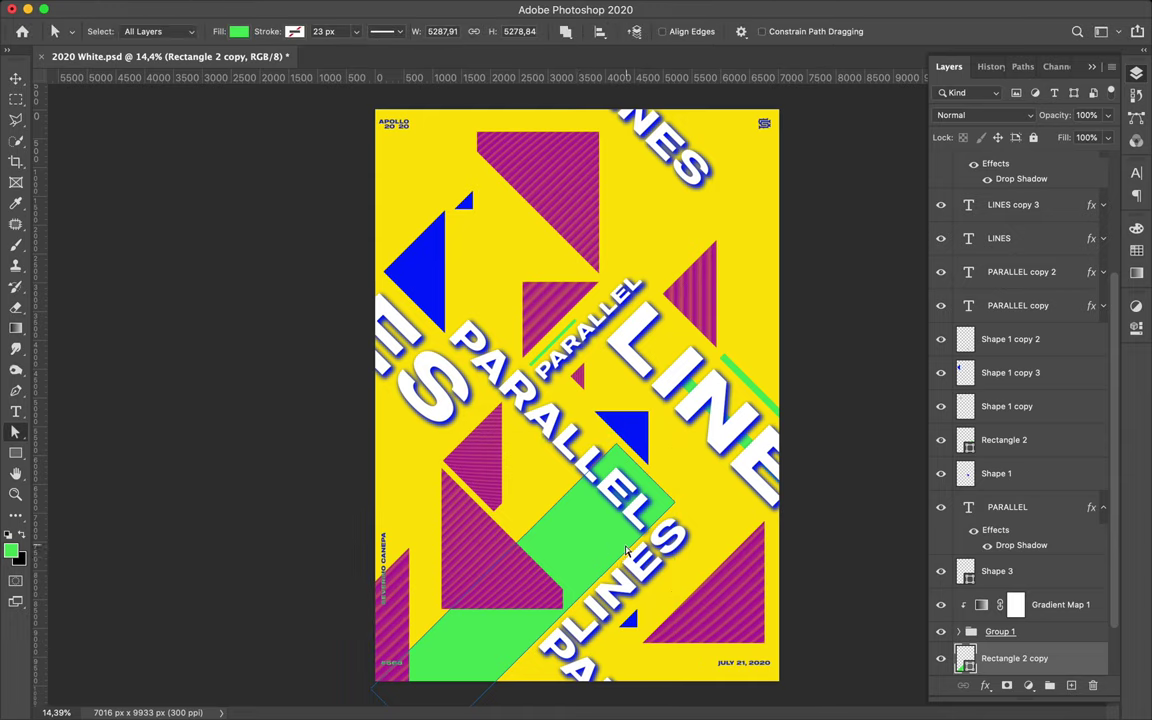
drag(627, 550, 700, 620)
Step: Alt-drag a copy of the large green band to the poster's upper left
click(836, 532)
key(v)
drag(583, 548, 585, 350)
mouse_move(548, 419)
mouse_down()
mouse_move(252, 275)
mouse_move(243, 315)
mouse_up()
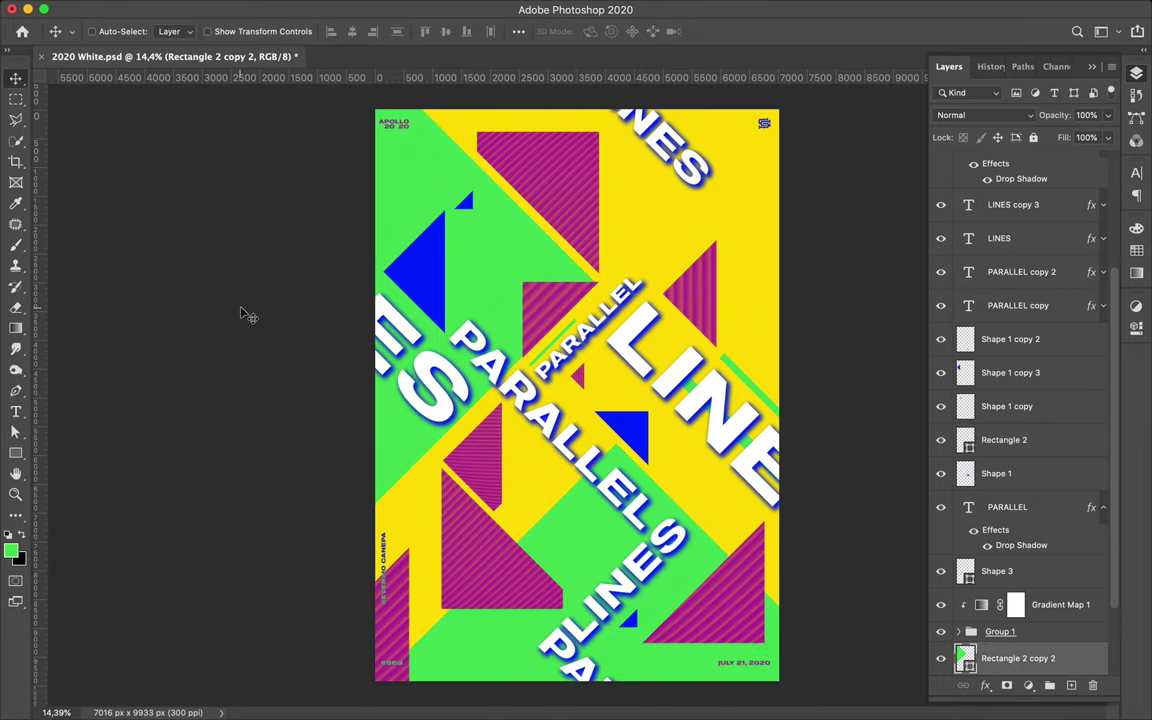
scroll(643, 248, up, 5)
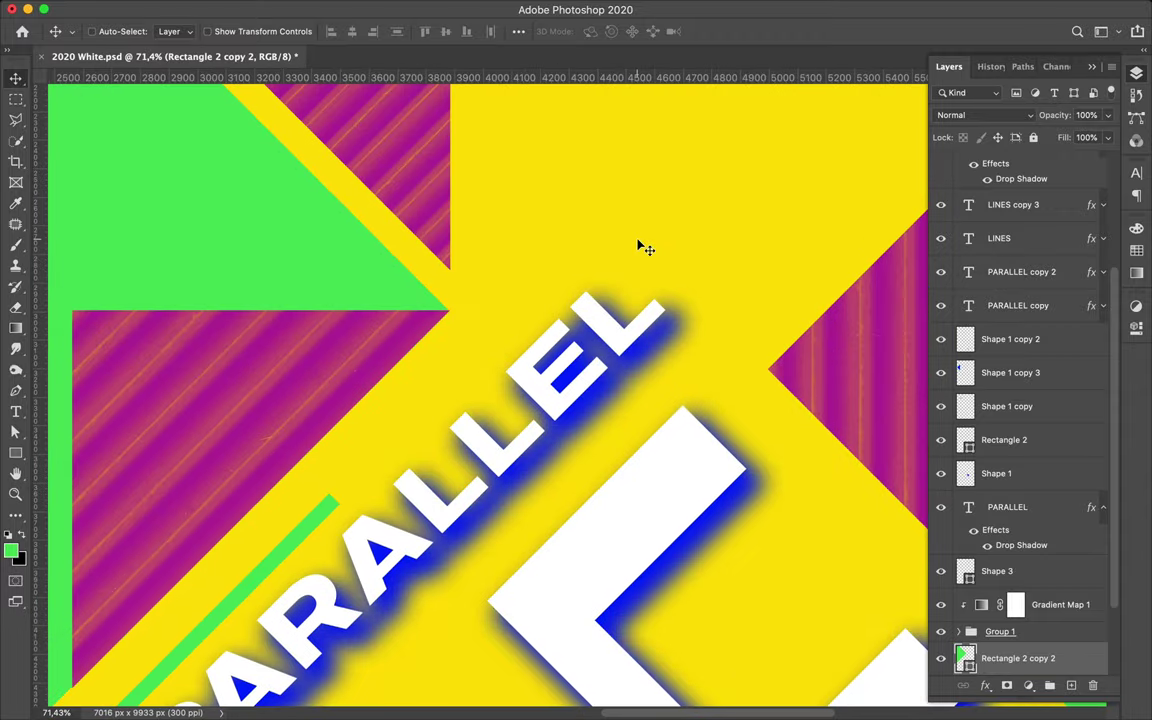
scroll(645, 249, down, 2)
scroll(645, 249, down, 3)
scroll(577, 323, down, 1)
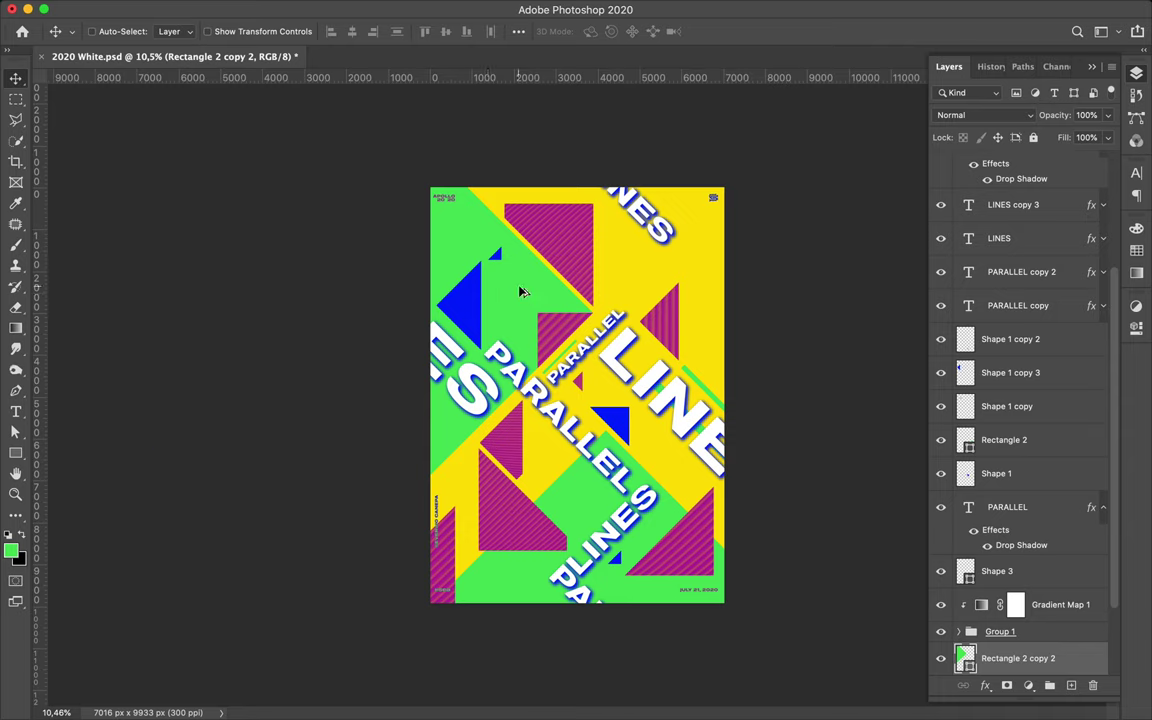
Step: Pull a corner of the copied rectangle to the top left, forming a yellow wedge
key(a)
drag(154, 300, 305, 449)
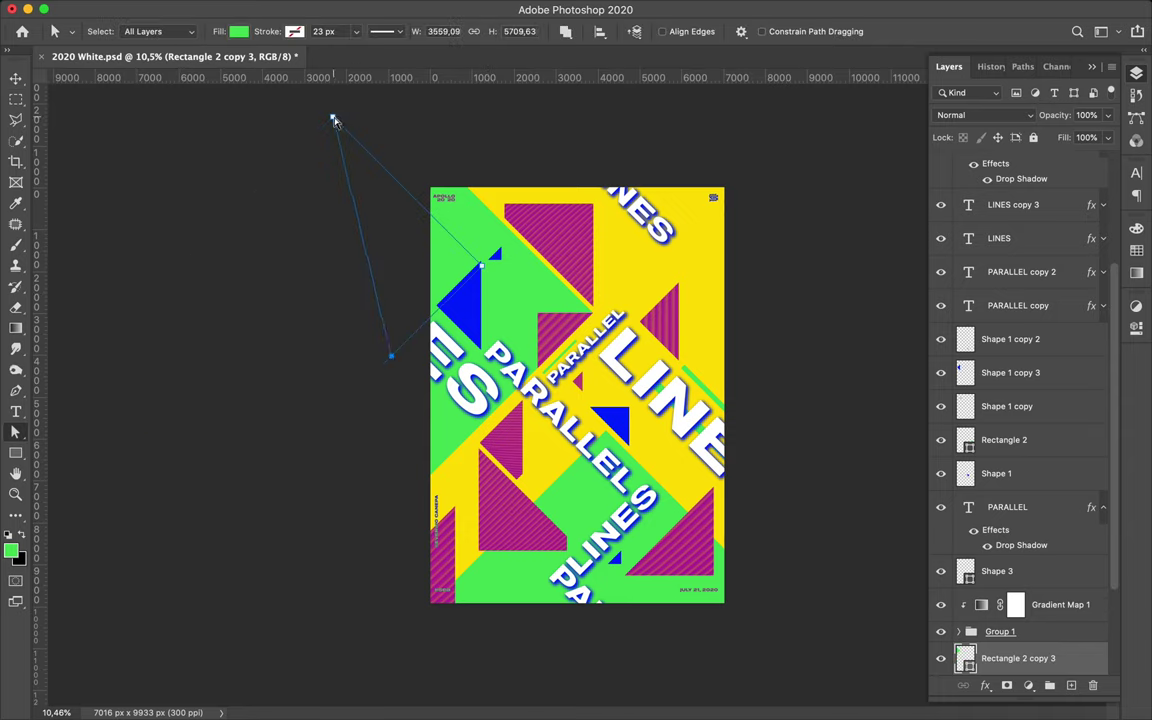
click(238, 31)
key(Escape)
key(v)
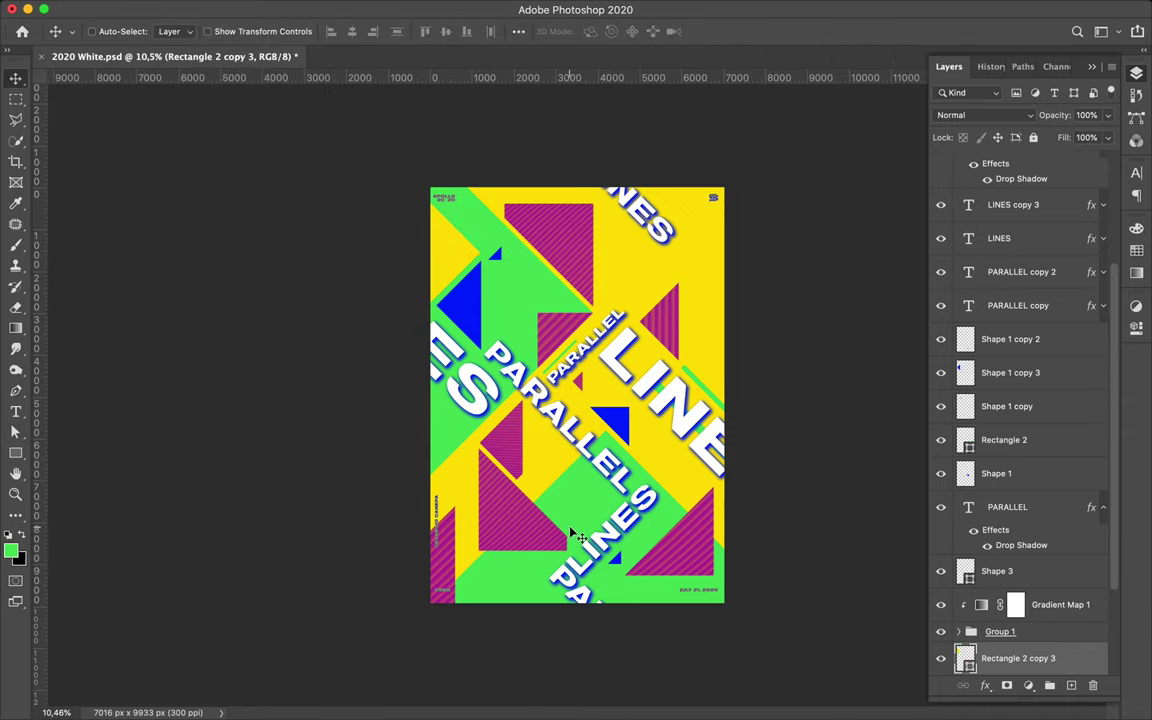
Step: Draw a Pen line on the poster with no fill and a yellow stroke
key(p)
click(463, 428)
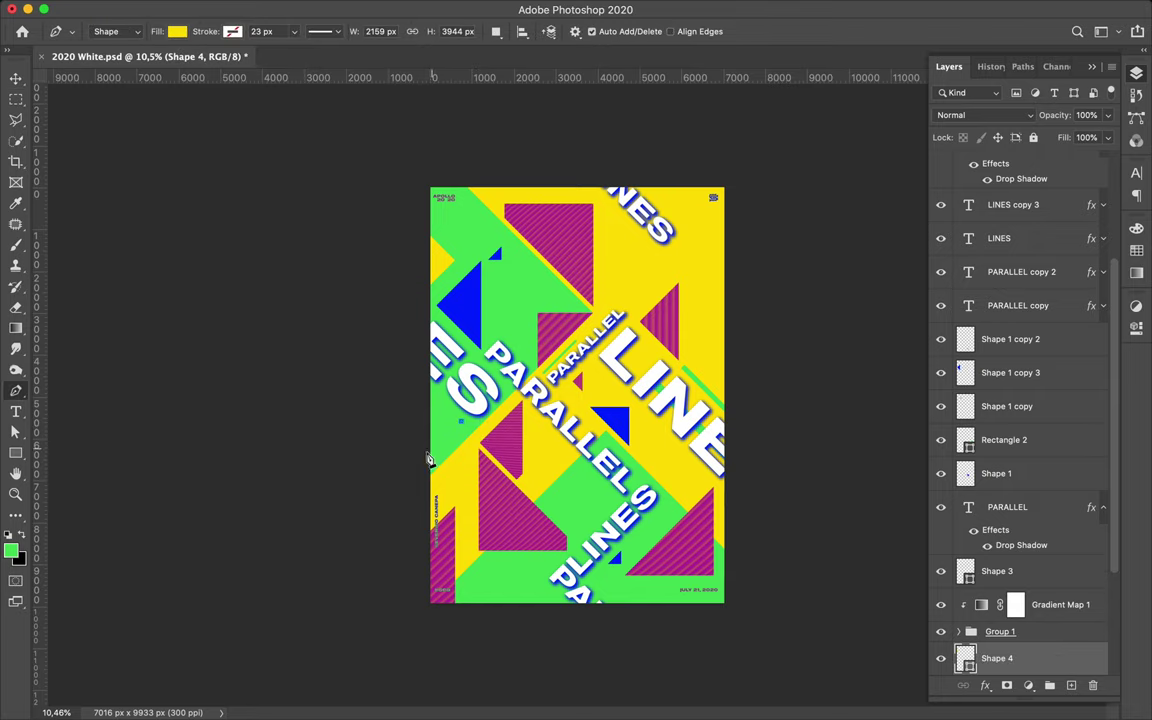
click(177, 31)
click(76, 59)
click(232, 31)
click(247, 113)
key(a)
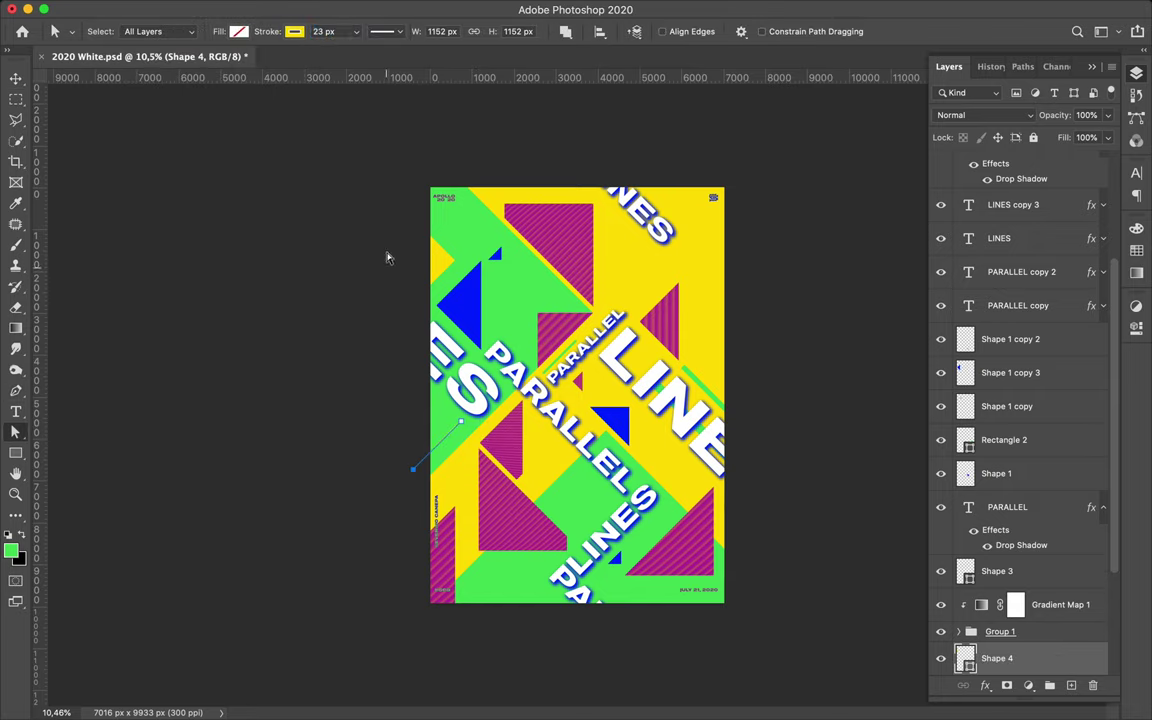
key(v)
key(ctrl+plus)
Step: Duplicate the yellow line and rotate the copy 90°
click(301, 470)
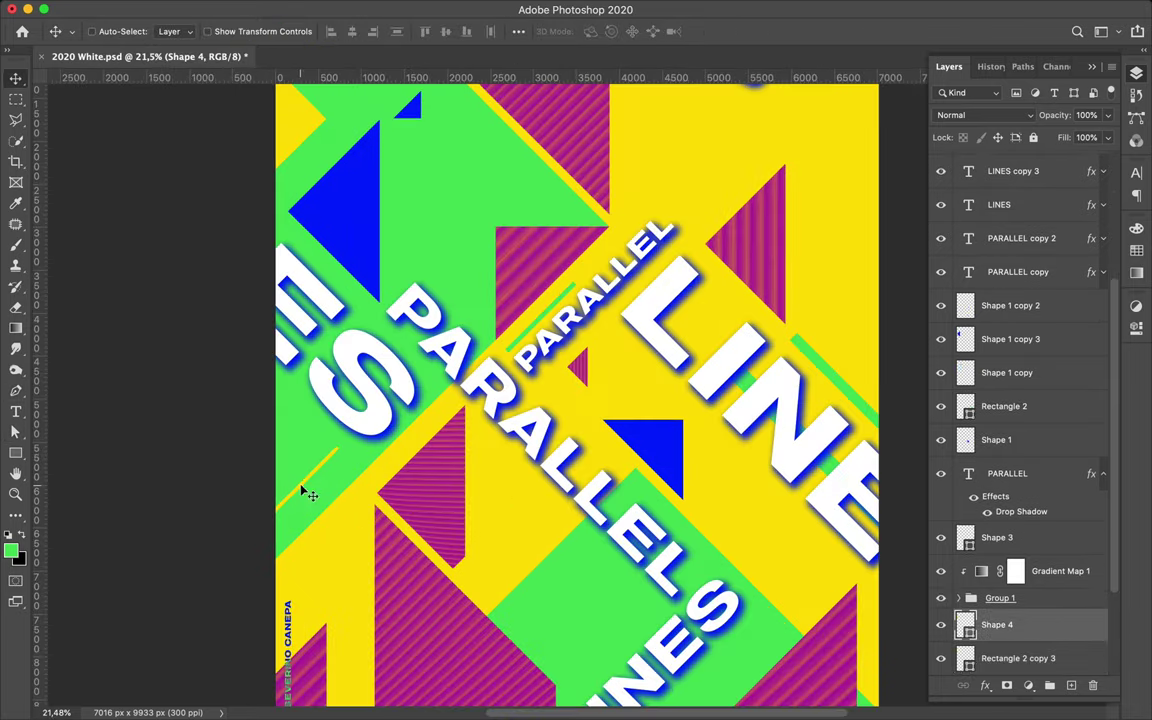
mouse_move(350, 488)
mouse_down()
mouse_move(571, 586)
mouse_move(710, 617)
mouse_up()
key(ctrl+t)
scroll(576, 400, down, 5)
scroll(576, 400, right, 4)
mouse_move(370, 375)
mouse_down()
mouse_move(427, 380)
mouse_move(411, 373)
mouse_up()
key(Return)
Step: Duplicate the LINES text down and to the left
scroll(575, 378, down, 1)
scroll(575, 378, down, 2)
ctrl+click(493, 248)
drag(493, 248, 350, 558)
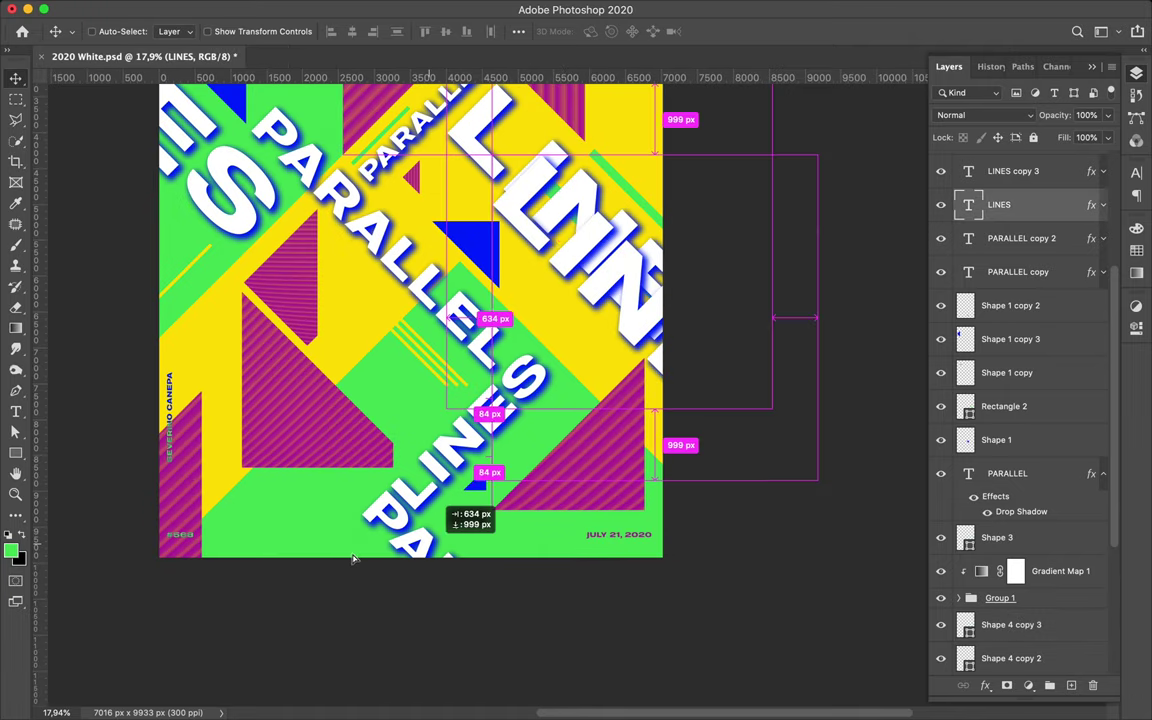
Step: Undo the attempted copies of the LINES text
key(ctrl+z)
ctrl+click(484, 492)
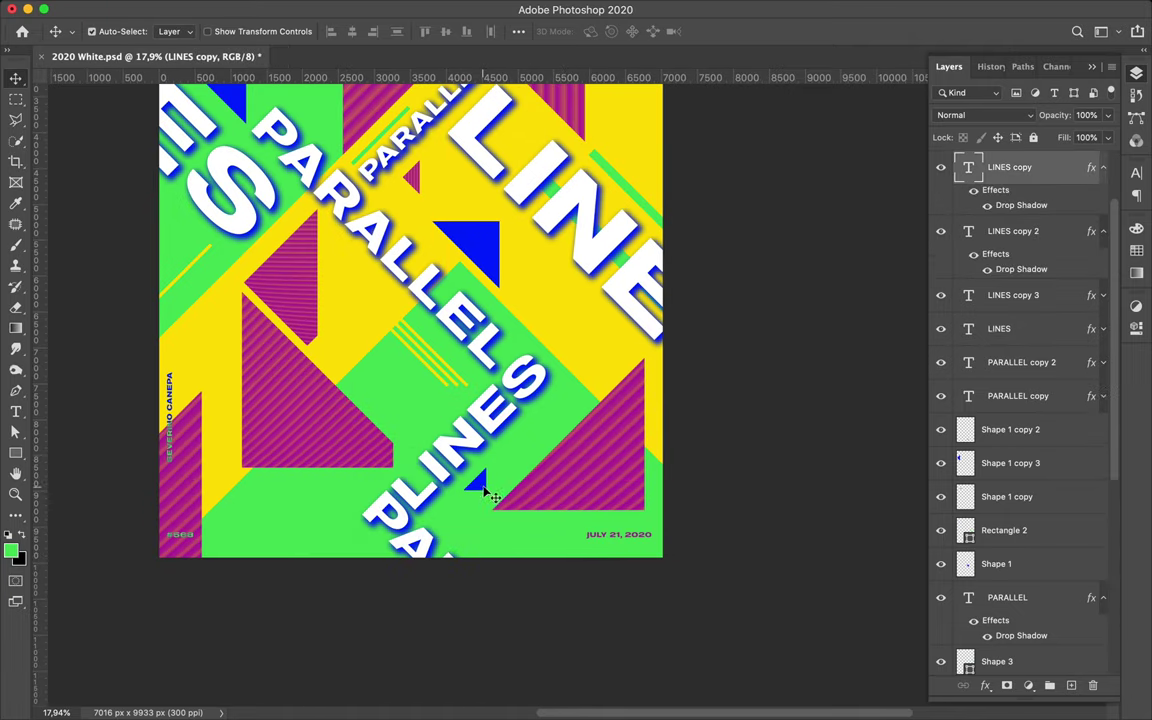
scroll(267, 257, up, 5)
ctrl+click(277, 248)
drag(584, 237, 596, 236)
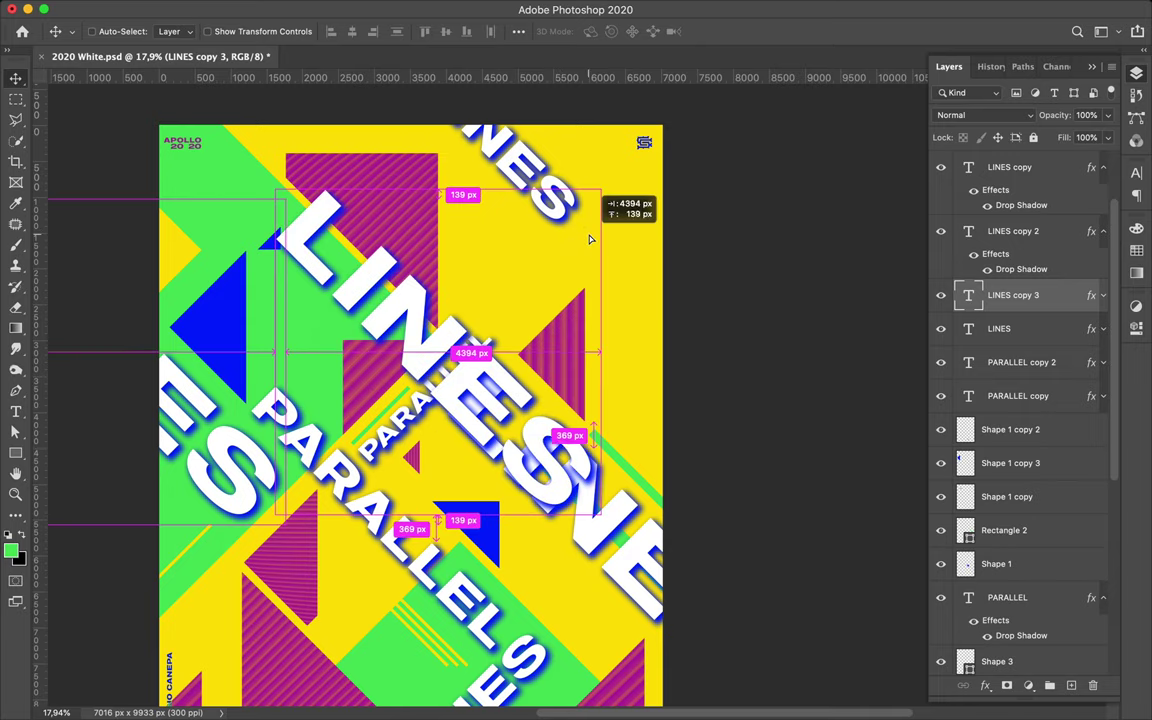
key(ctrl+z)
Step: Duplicate the small blue triangle, rotate it 90° and place it beside NES
drag(278, 248, 597, 220)
key(ctrl+t)
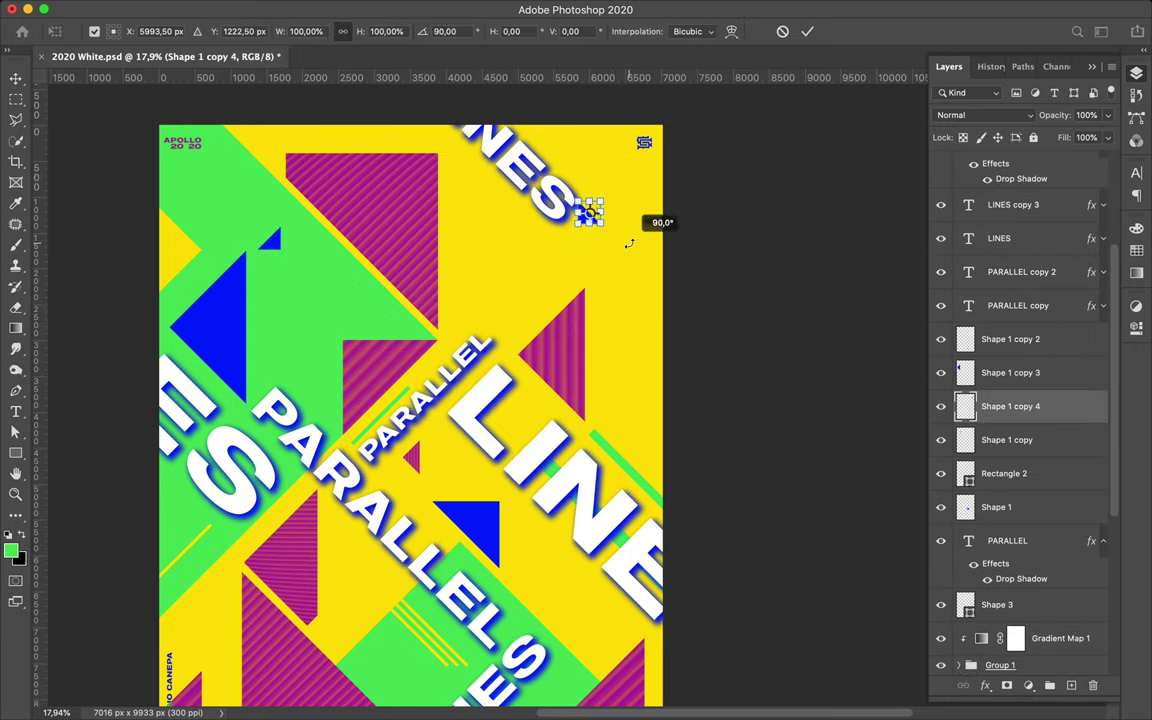
key(Return)
drag(589, 212, 580, 172)
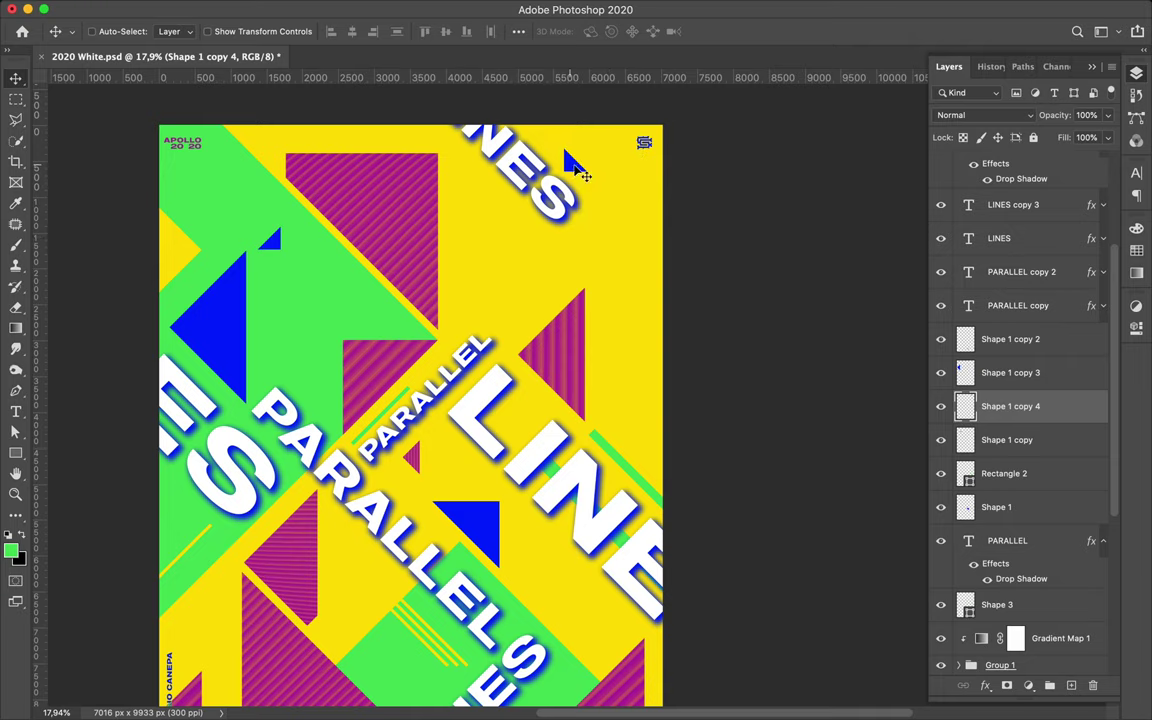
scroll(600, 278, down, 5)
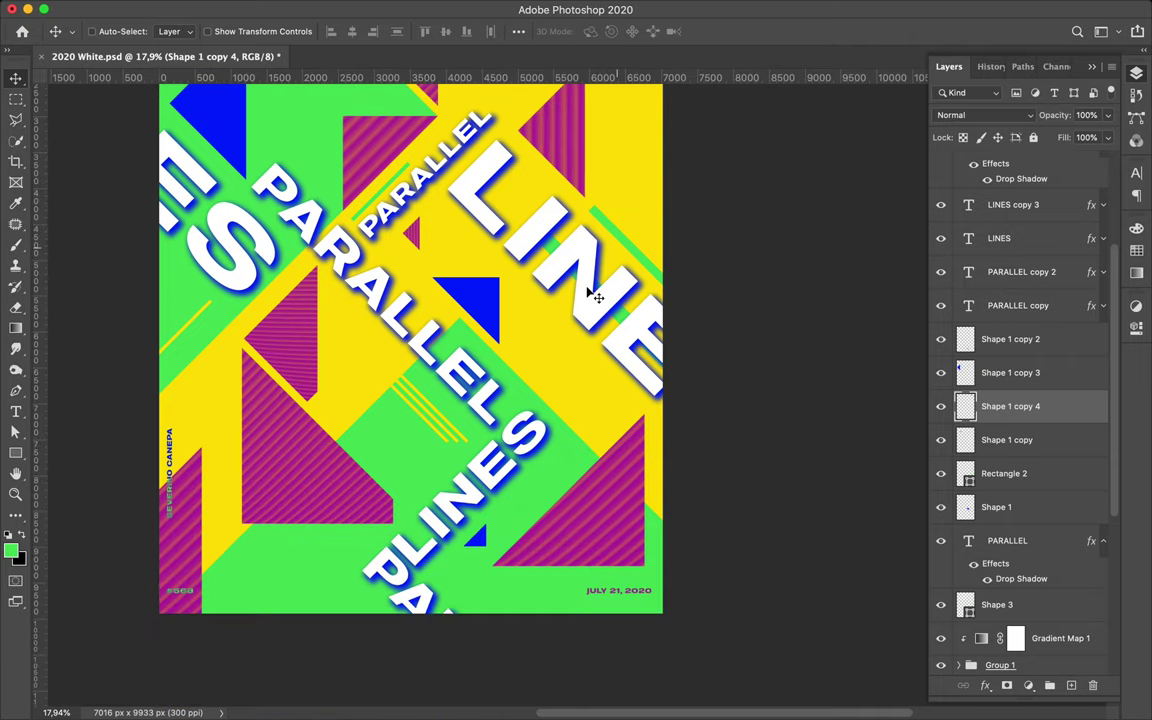
scroll(594, 296, up, 1)
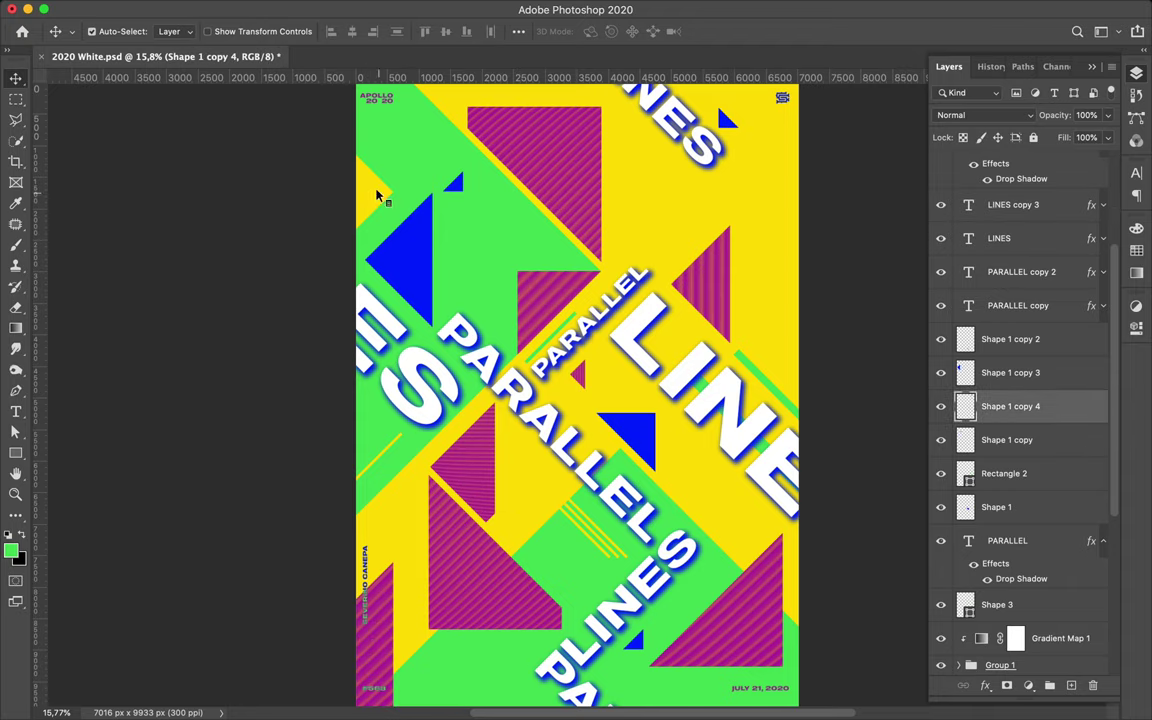
Step: Select the yellow wedge layer and drag a duplicate of it downward
super+click(380, 194)
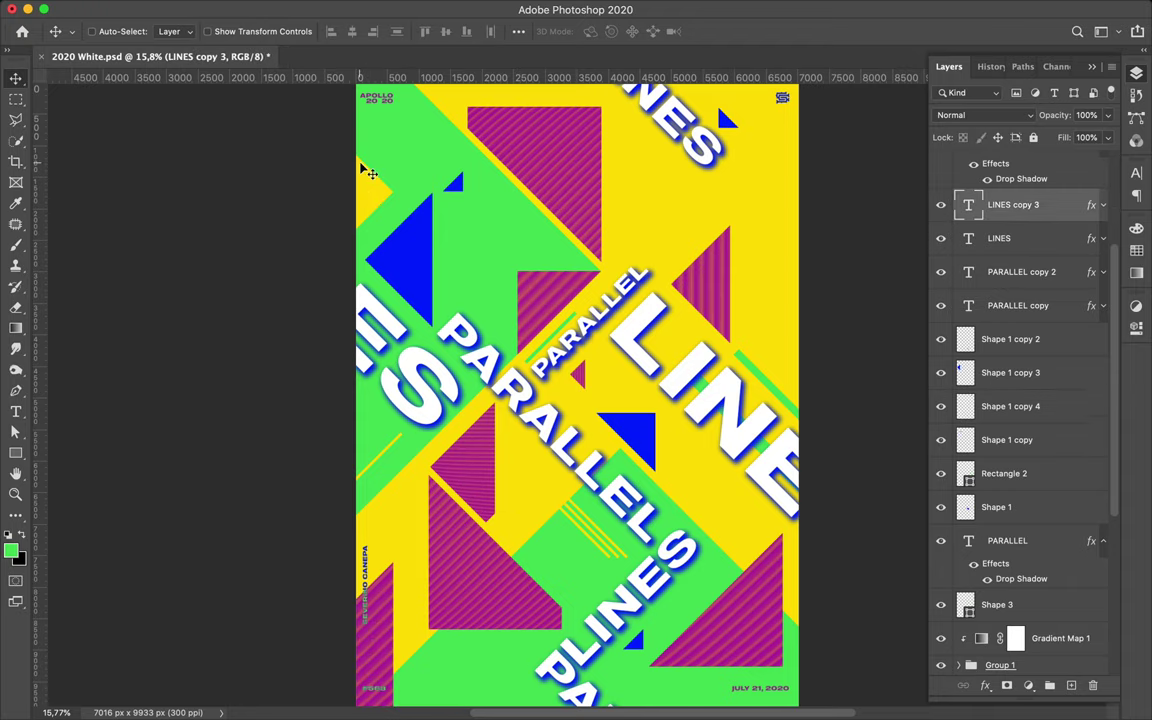
scroll(940, 212, down, 2)
scroll(920, 224, up, 5)
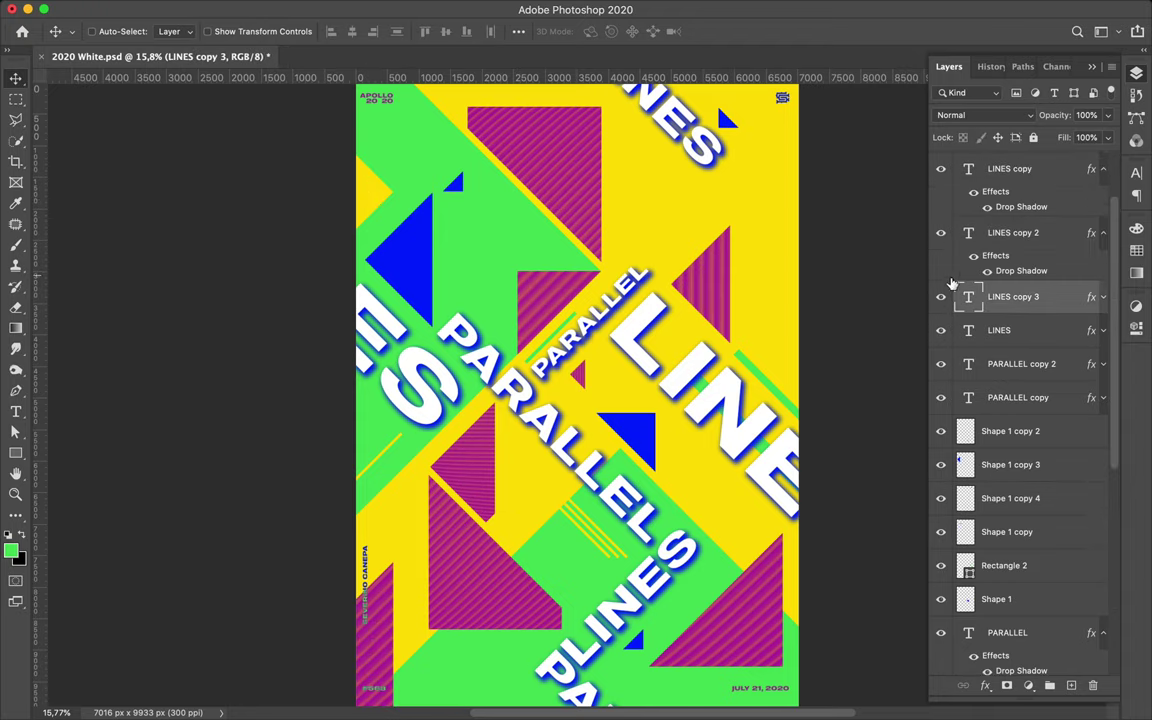
super+click(501, 249)
scroll(450, 153, down, 3)
drag(447, 152, 555, 560)
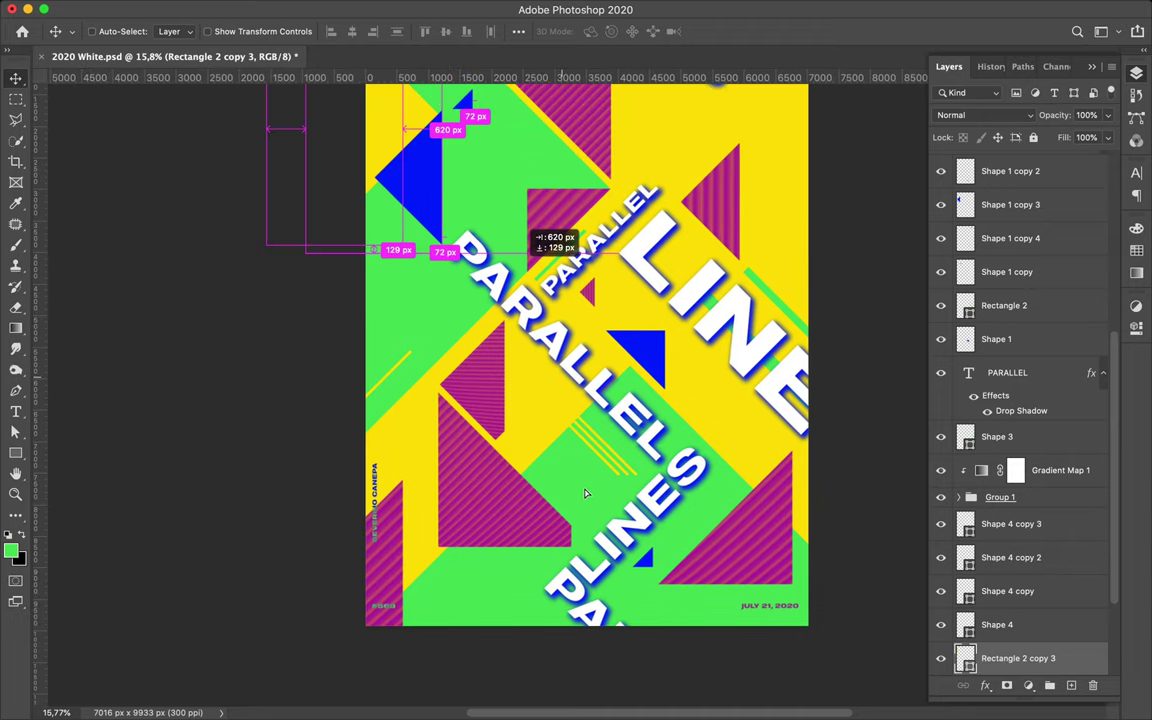
Step: Rotate the bottom-left wedge copy to -105° and save the document
key(super+t)
drag(468, 405, 300, 605)
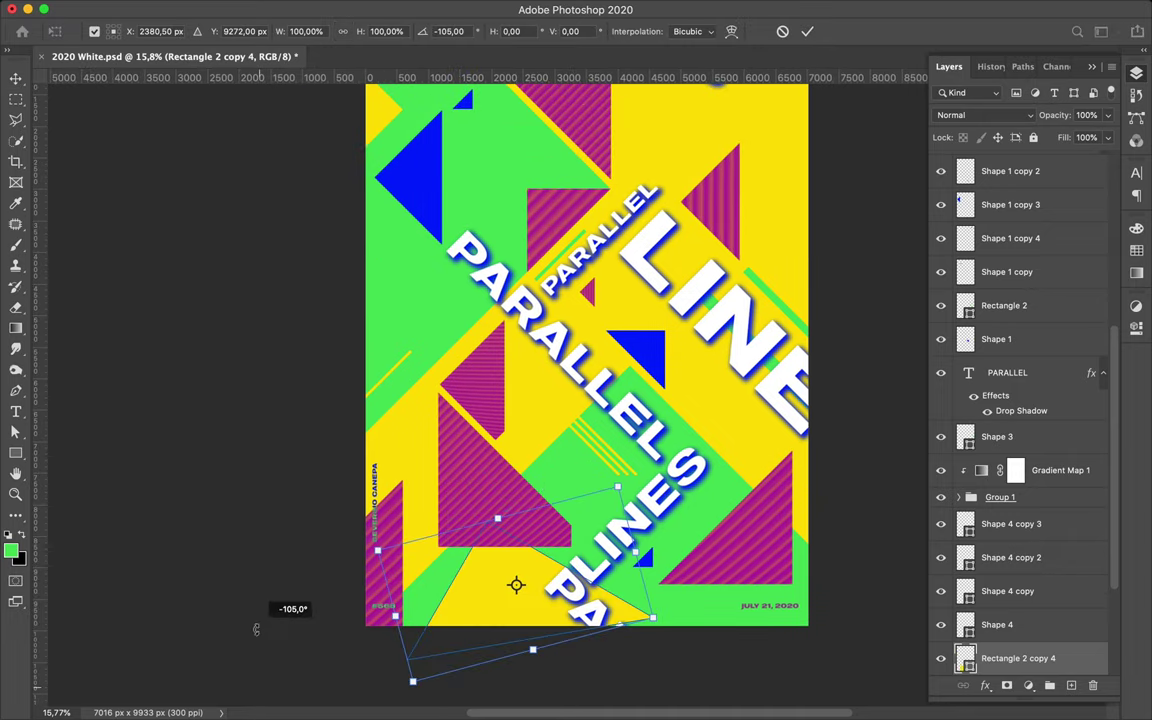
key(Return)
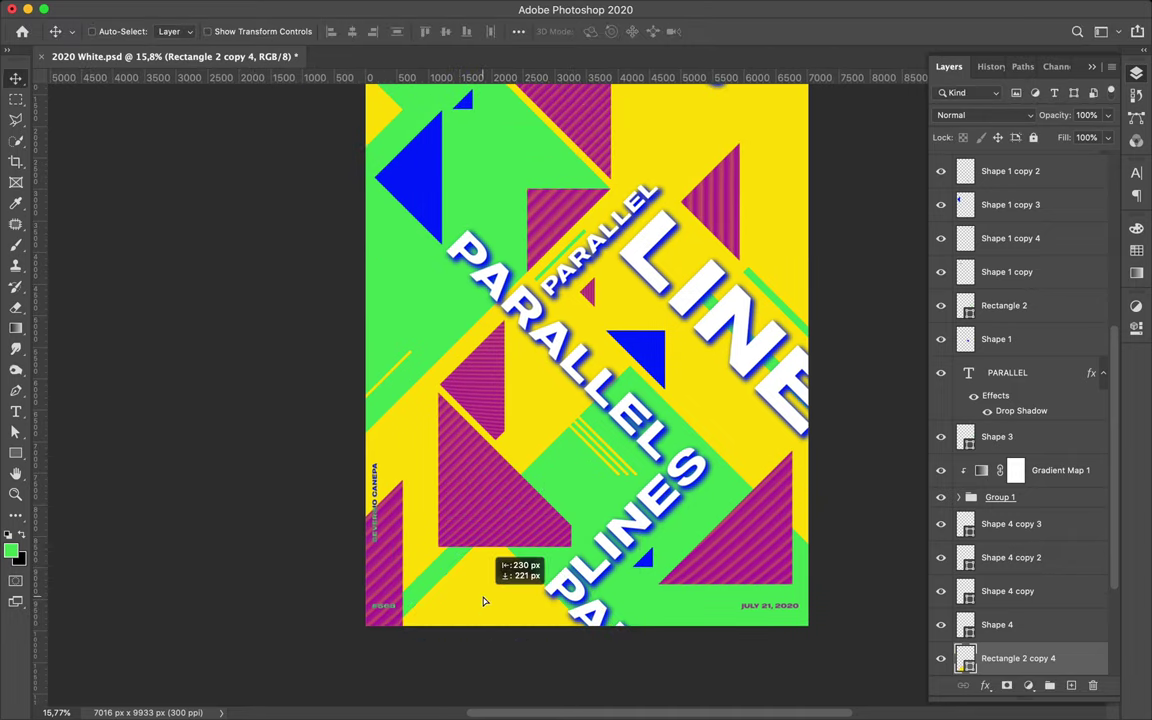
scroll(545, 200, up, 3)
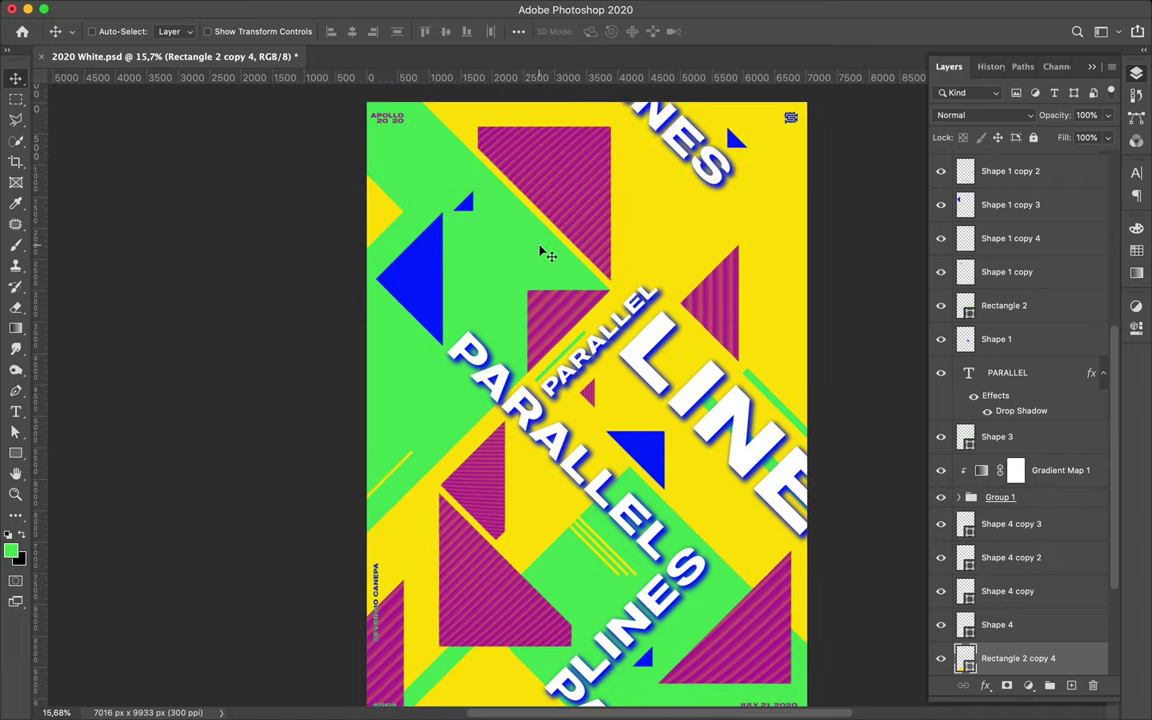
scroll(545, 253, down, 1)
key(super+s)
click(831, 9)
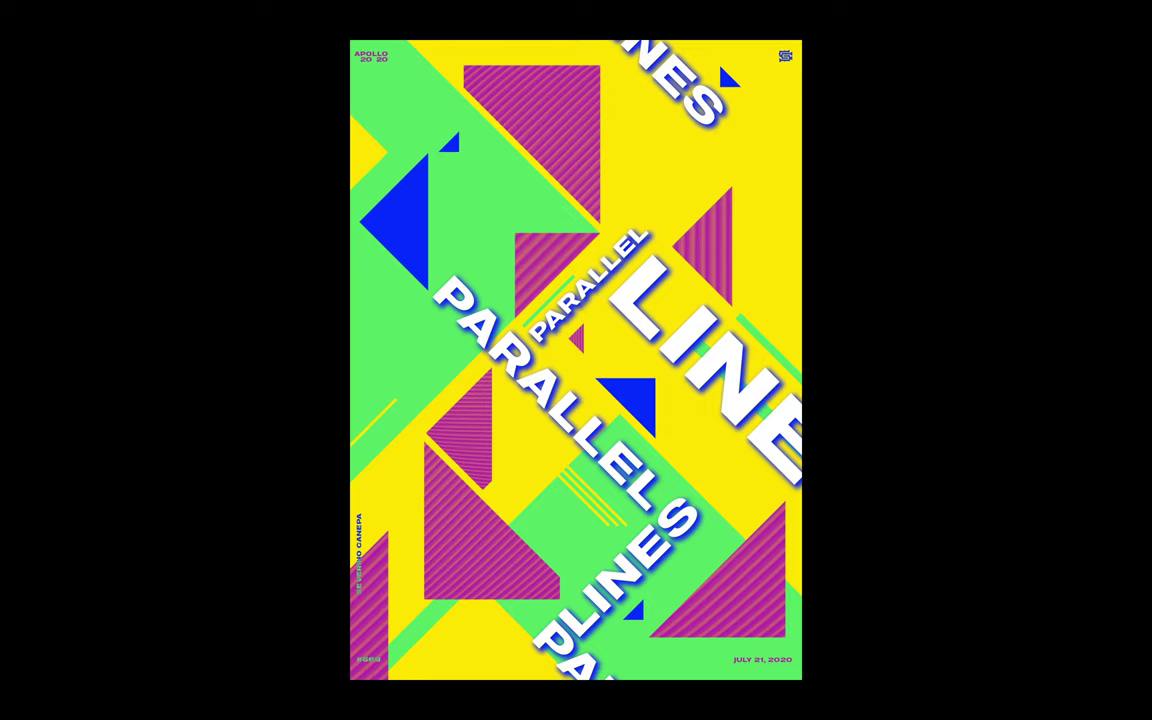